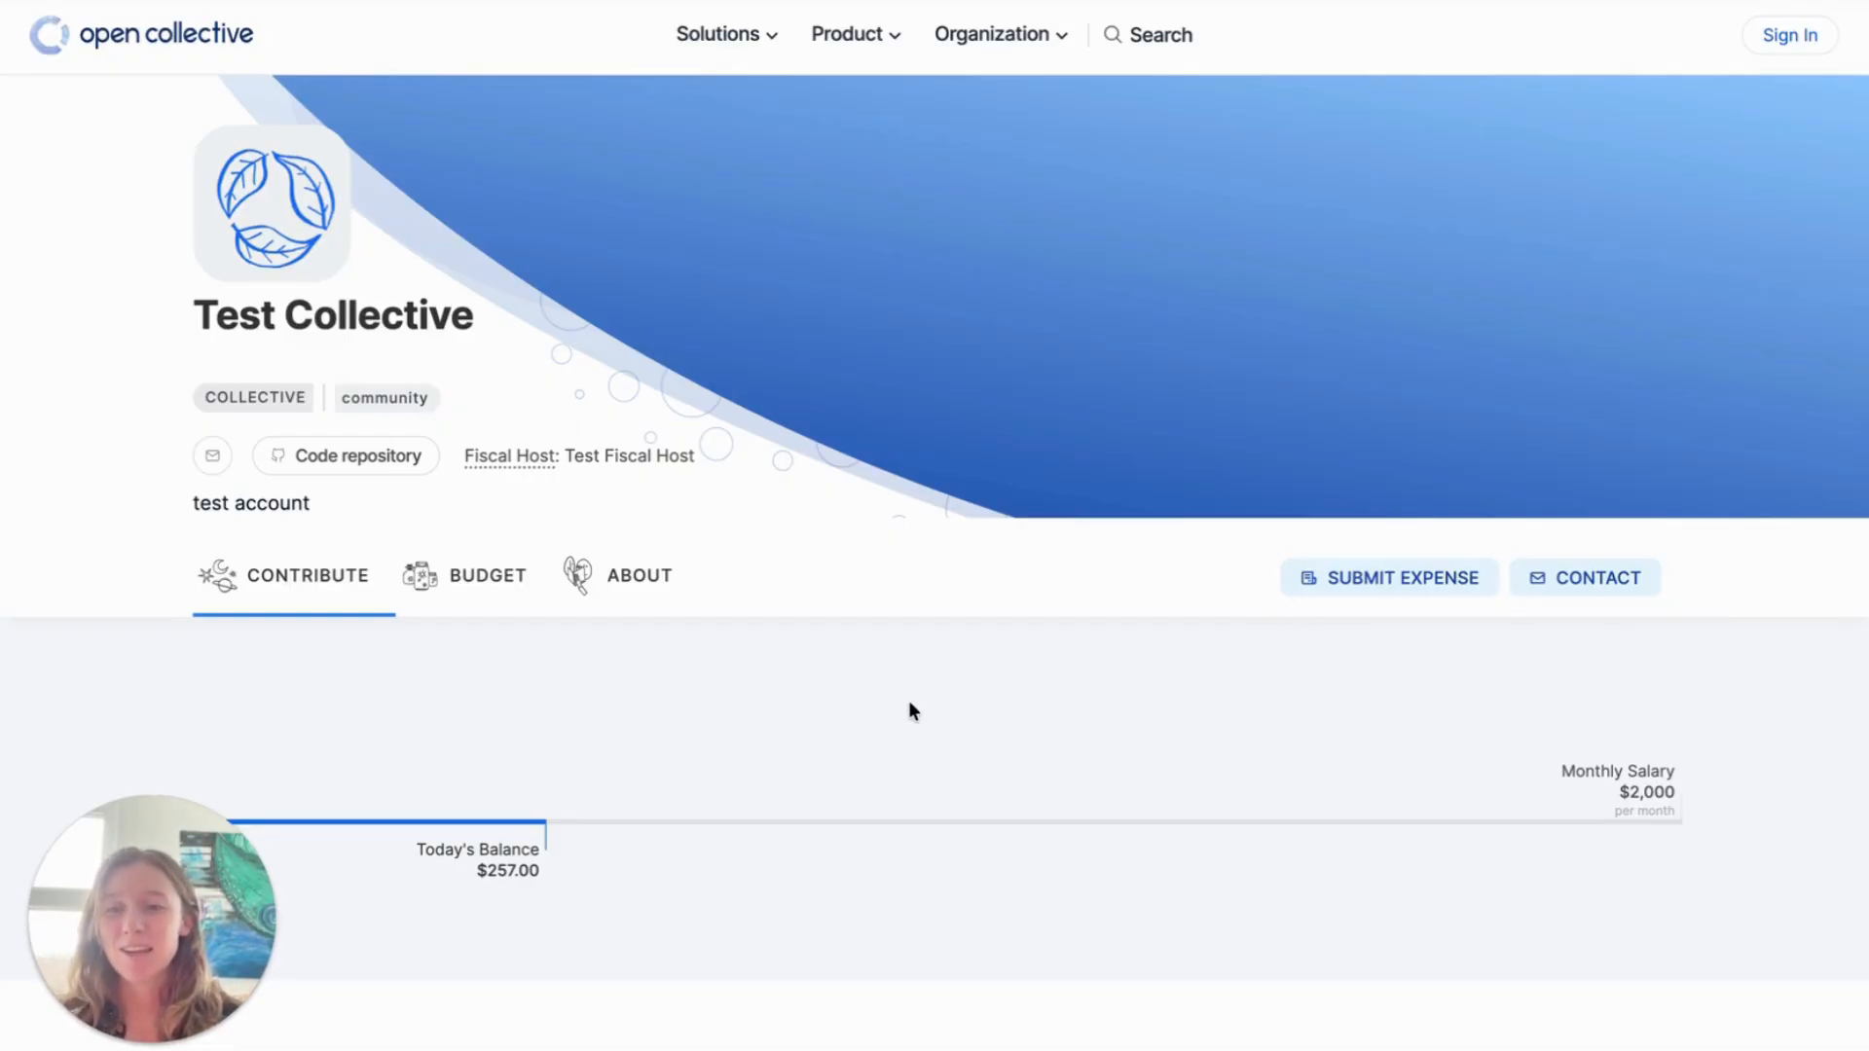
# Step: Switch to the signed-in Open Collective page, open the personal dashboard overview and check which profiles are available
pyautogui.moveTo(3, 302)
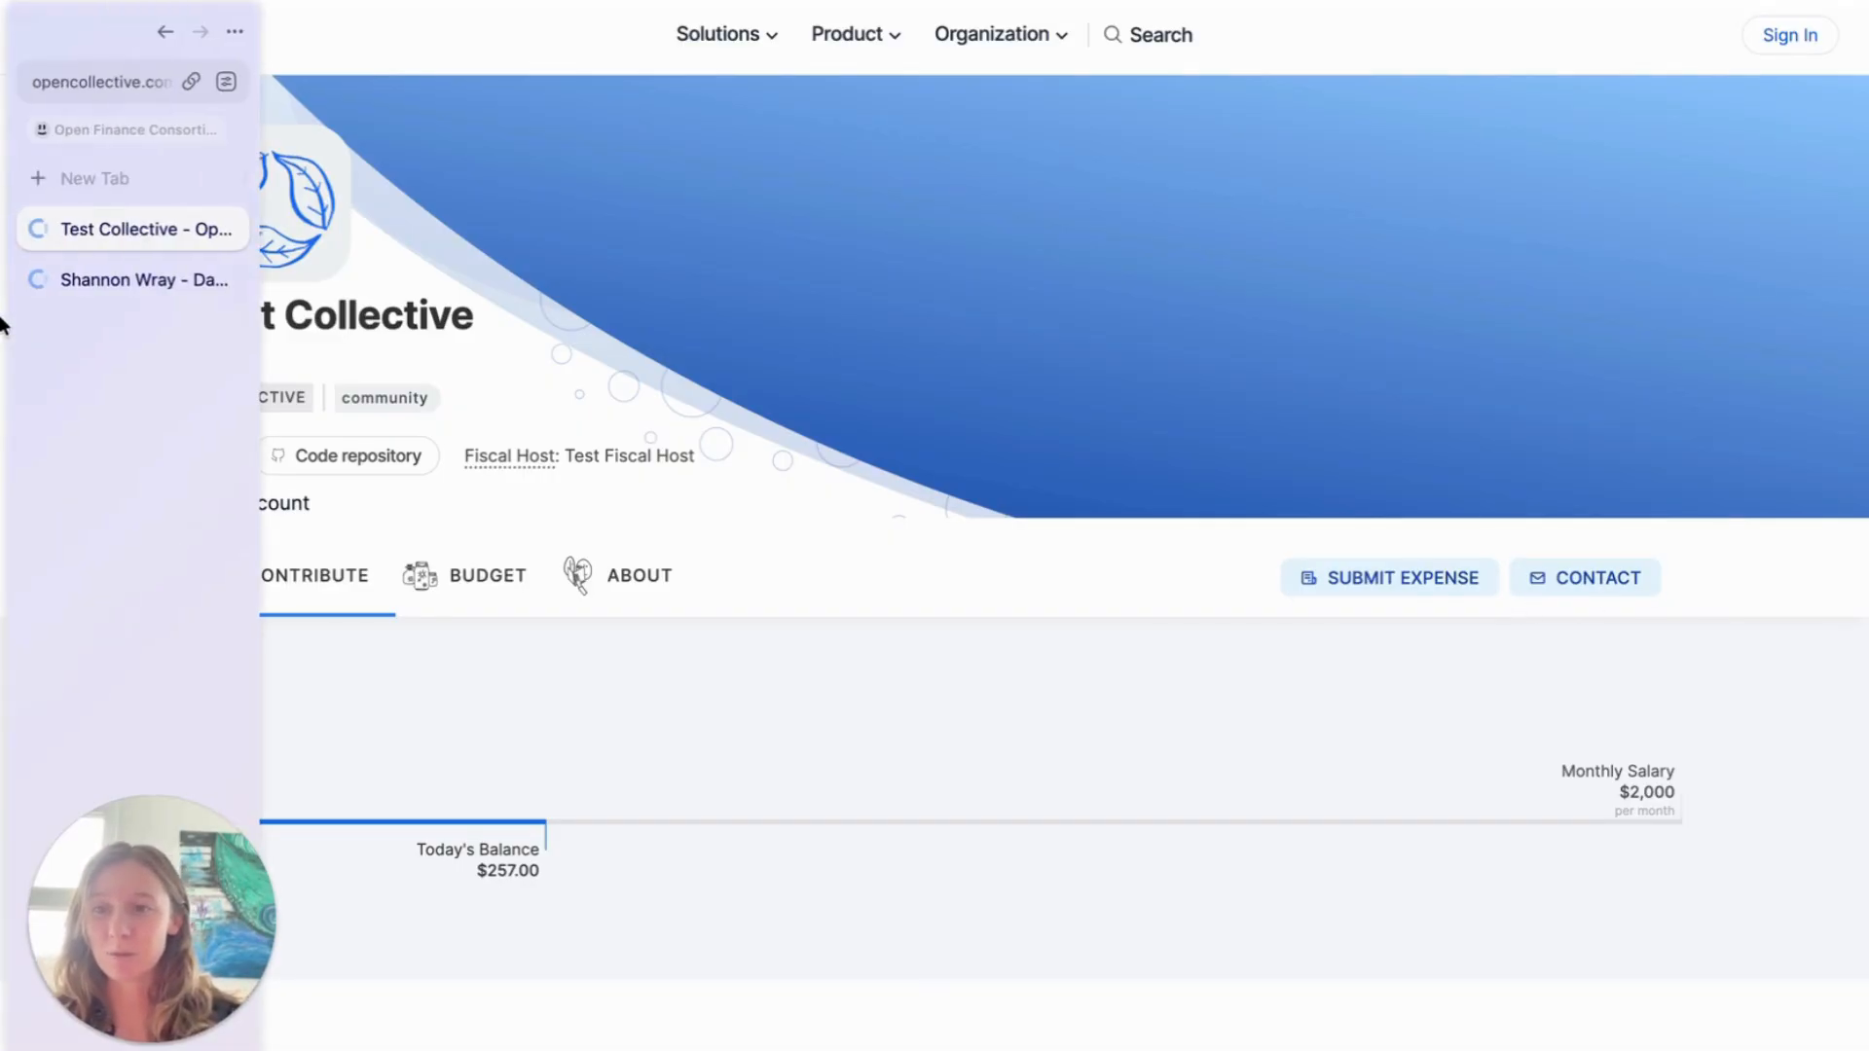
pyautogui.click(101, 294)
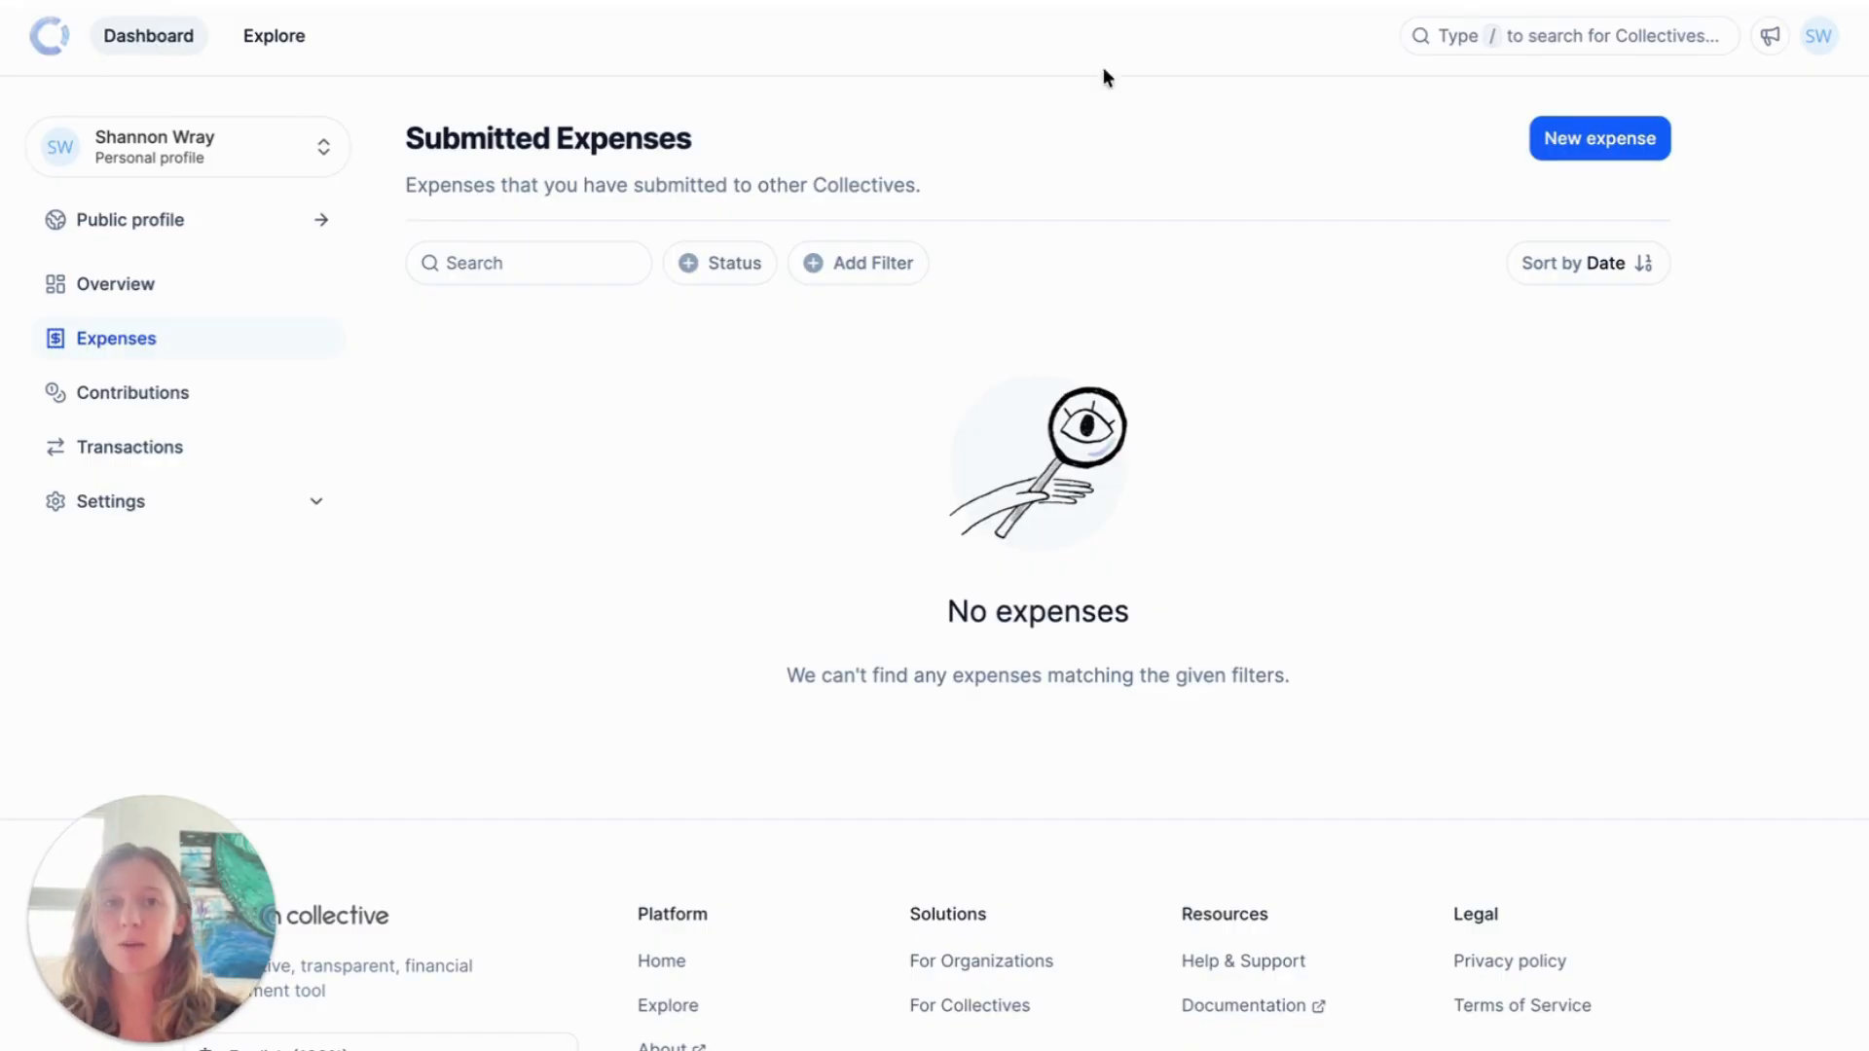
pyautogui.click(1818, 36)
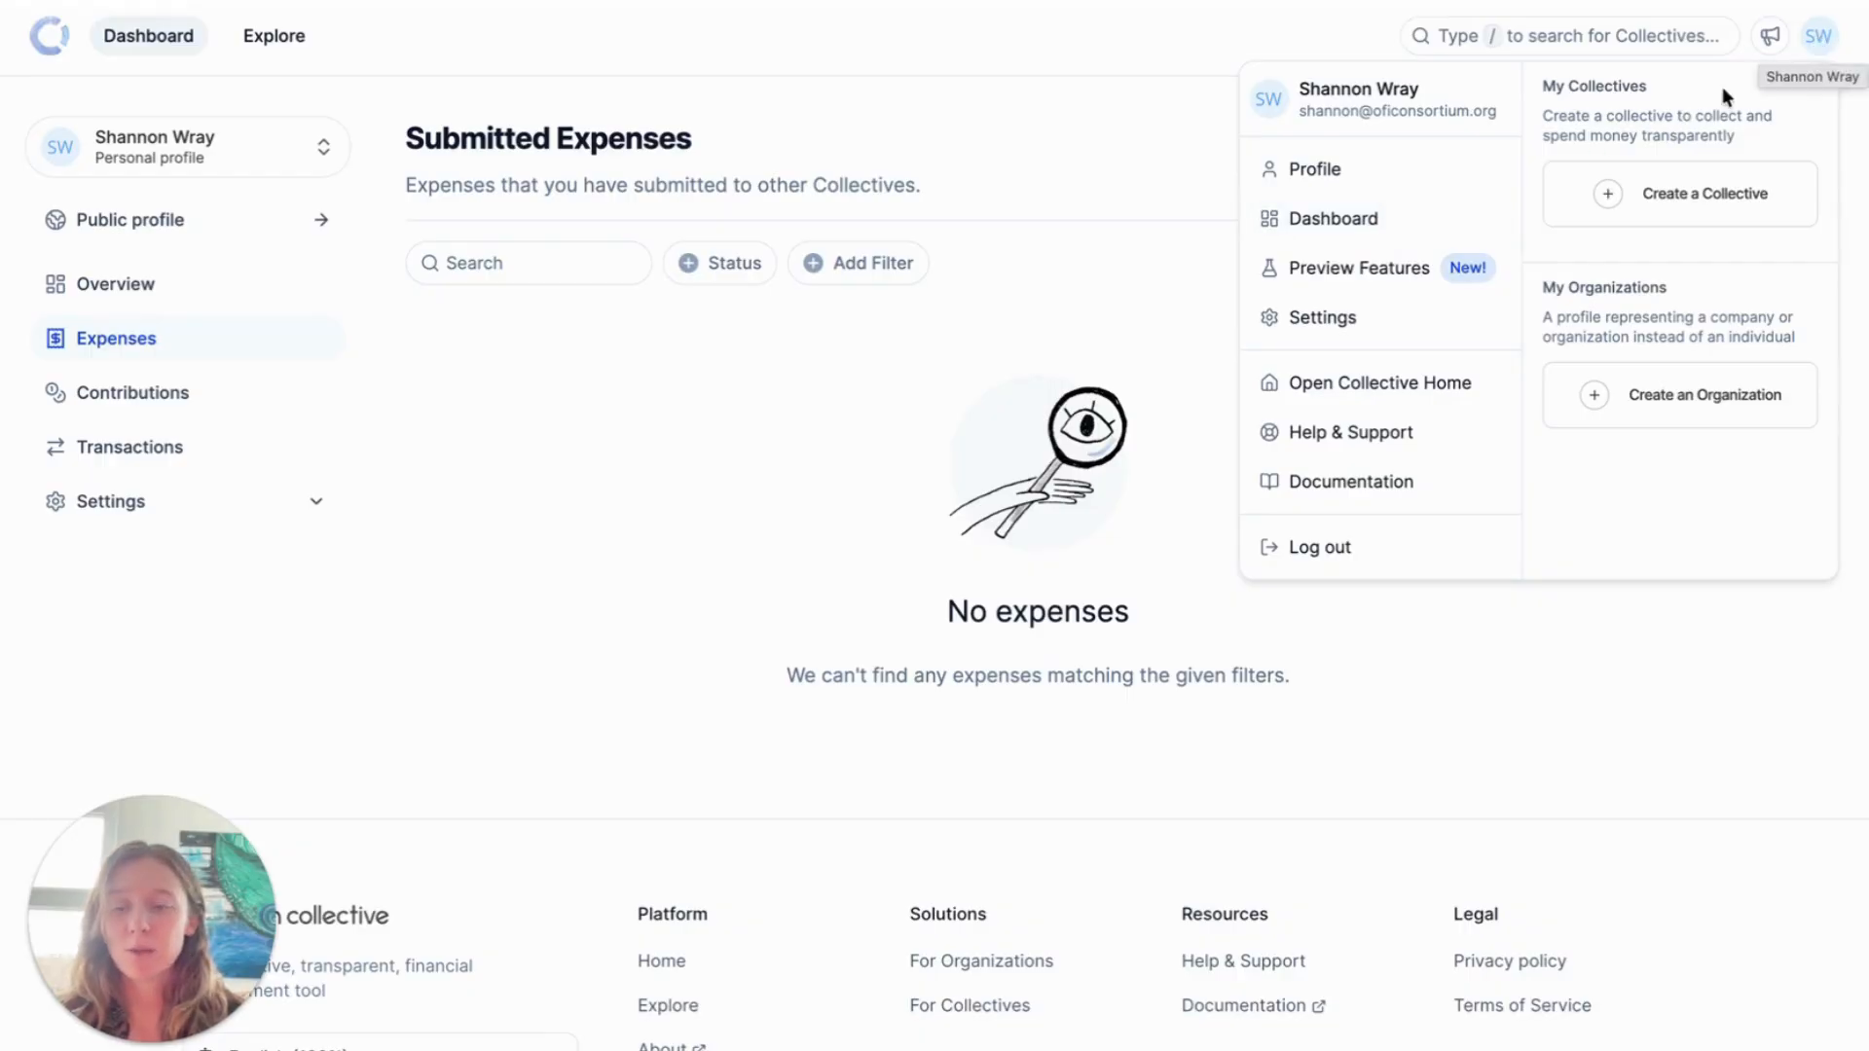
pyautogui.click(1391, 218)
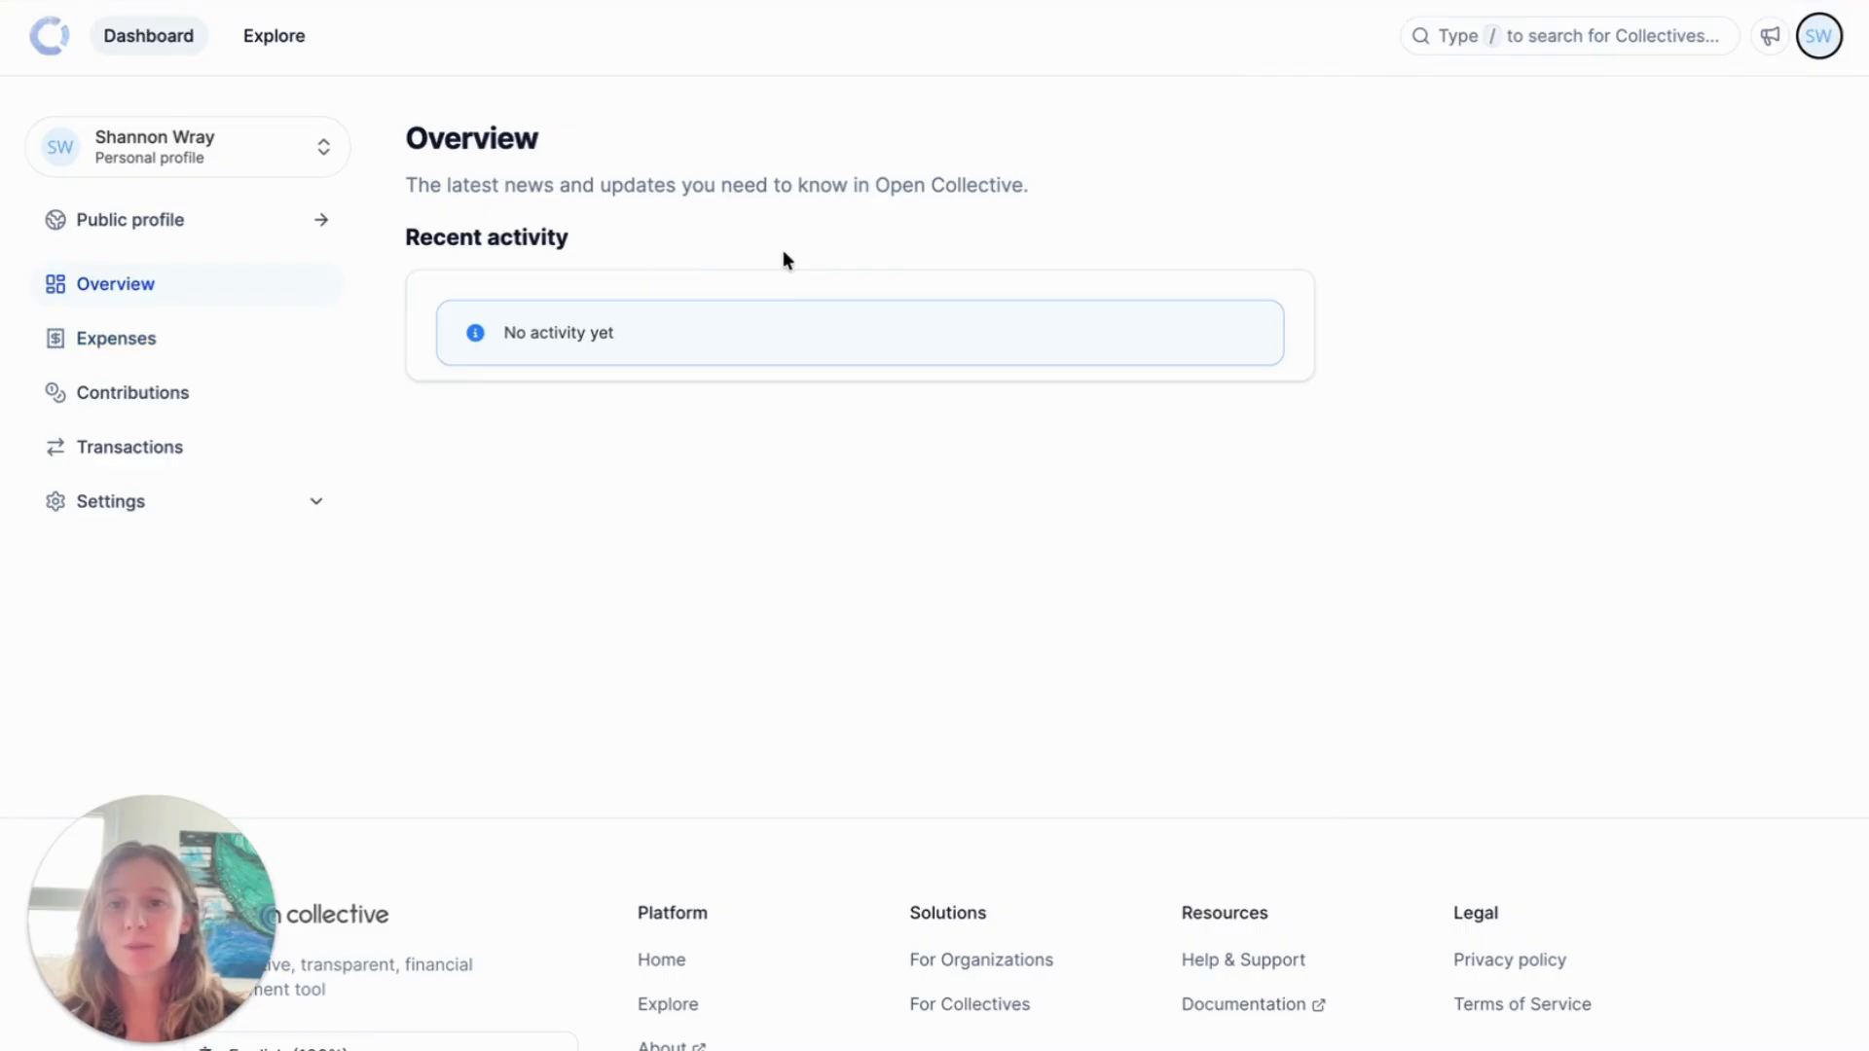
pyautogui.click(287, 158)
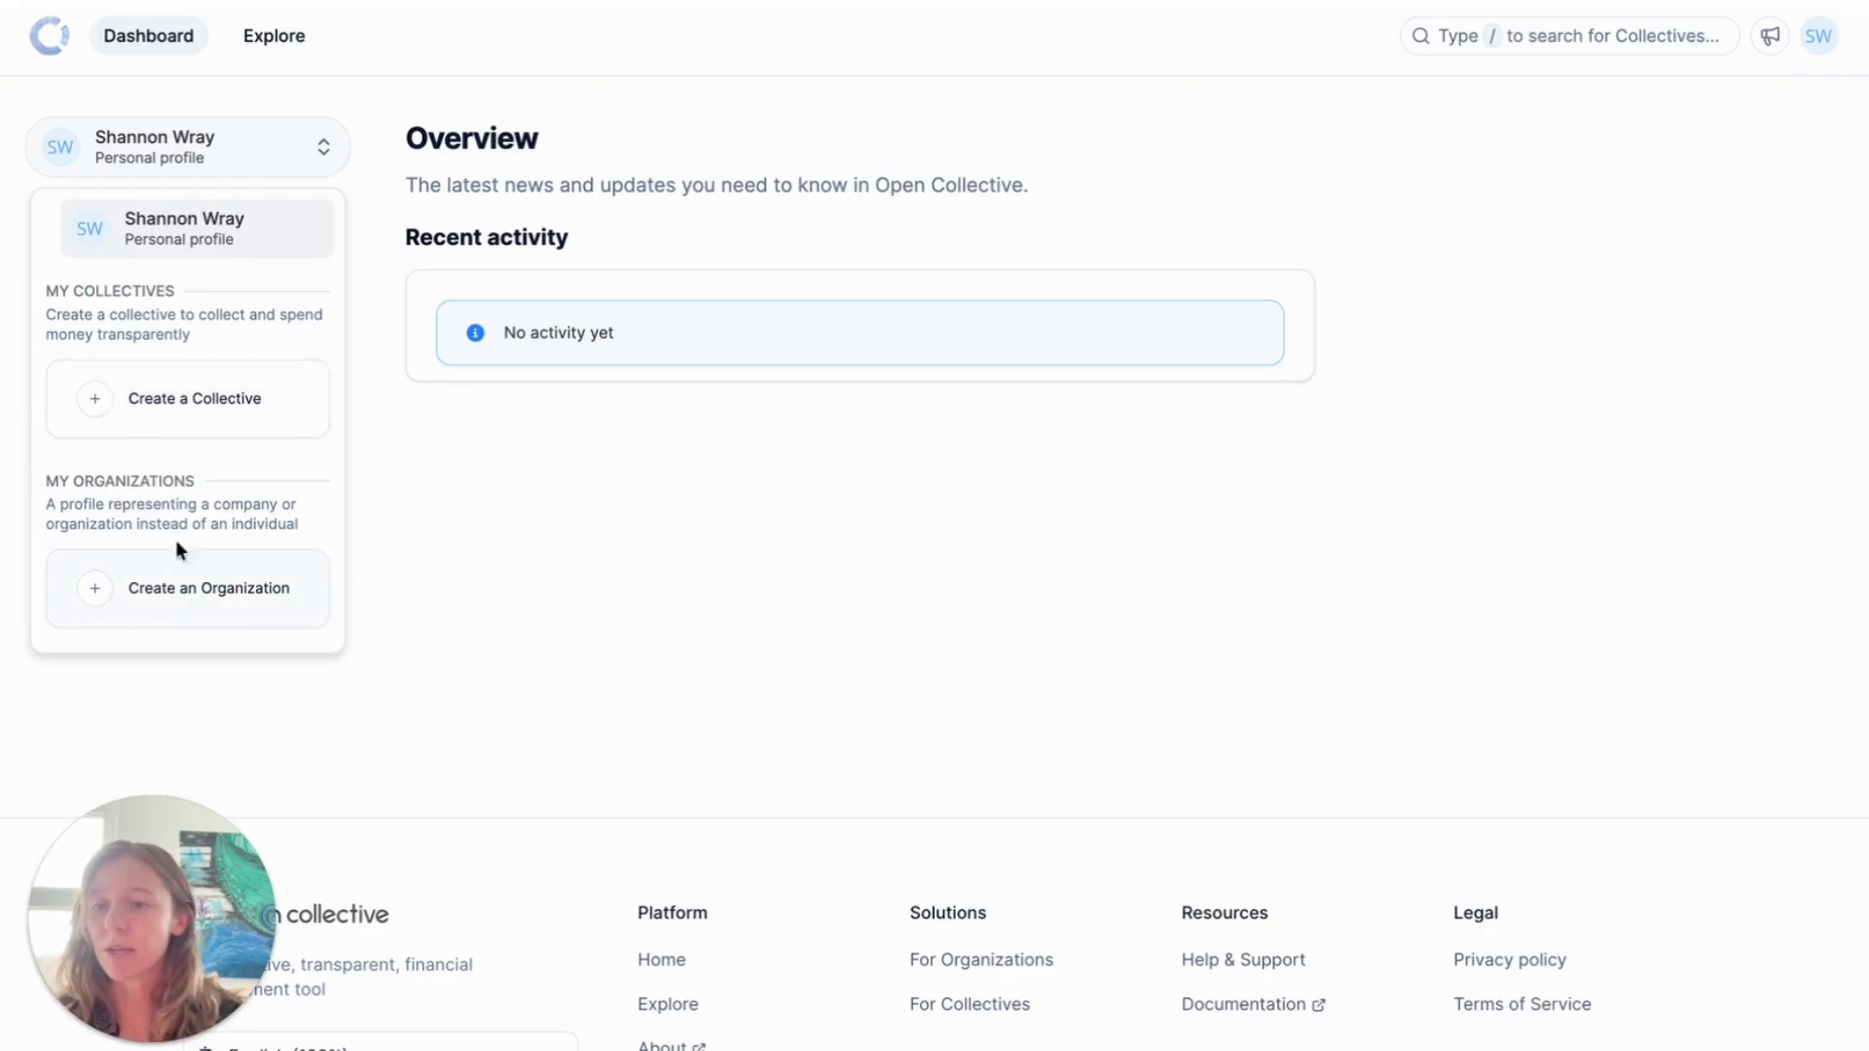
pyautogui.click(500, 491)
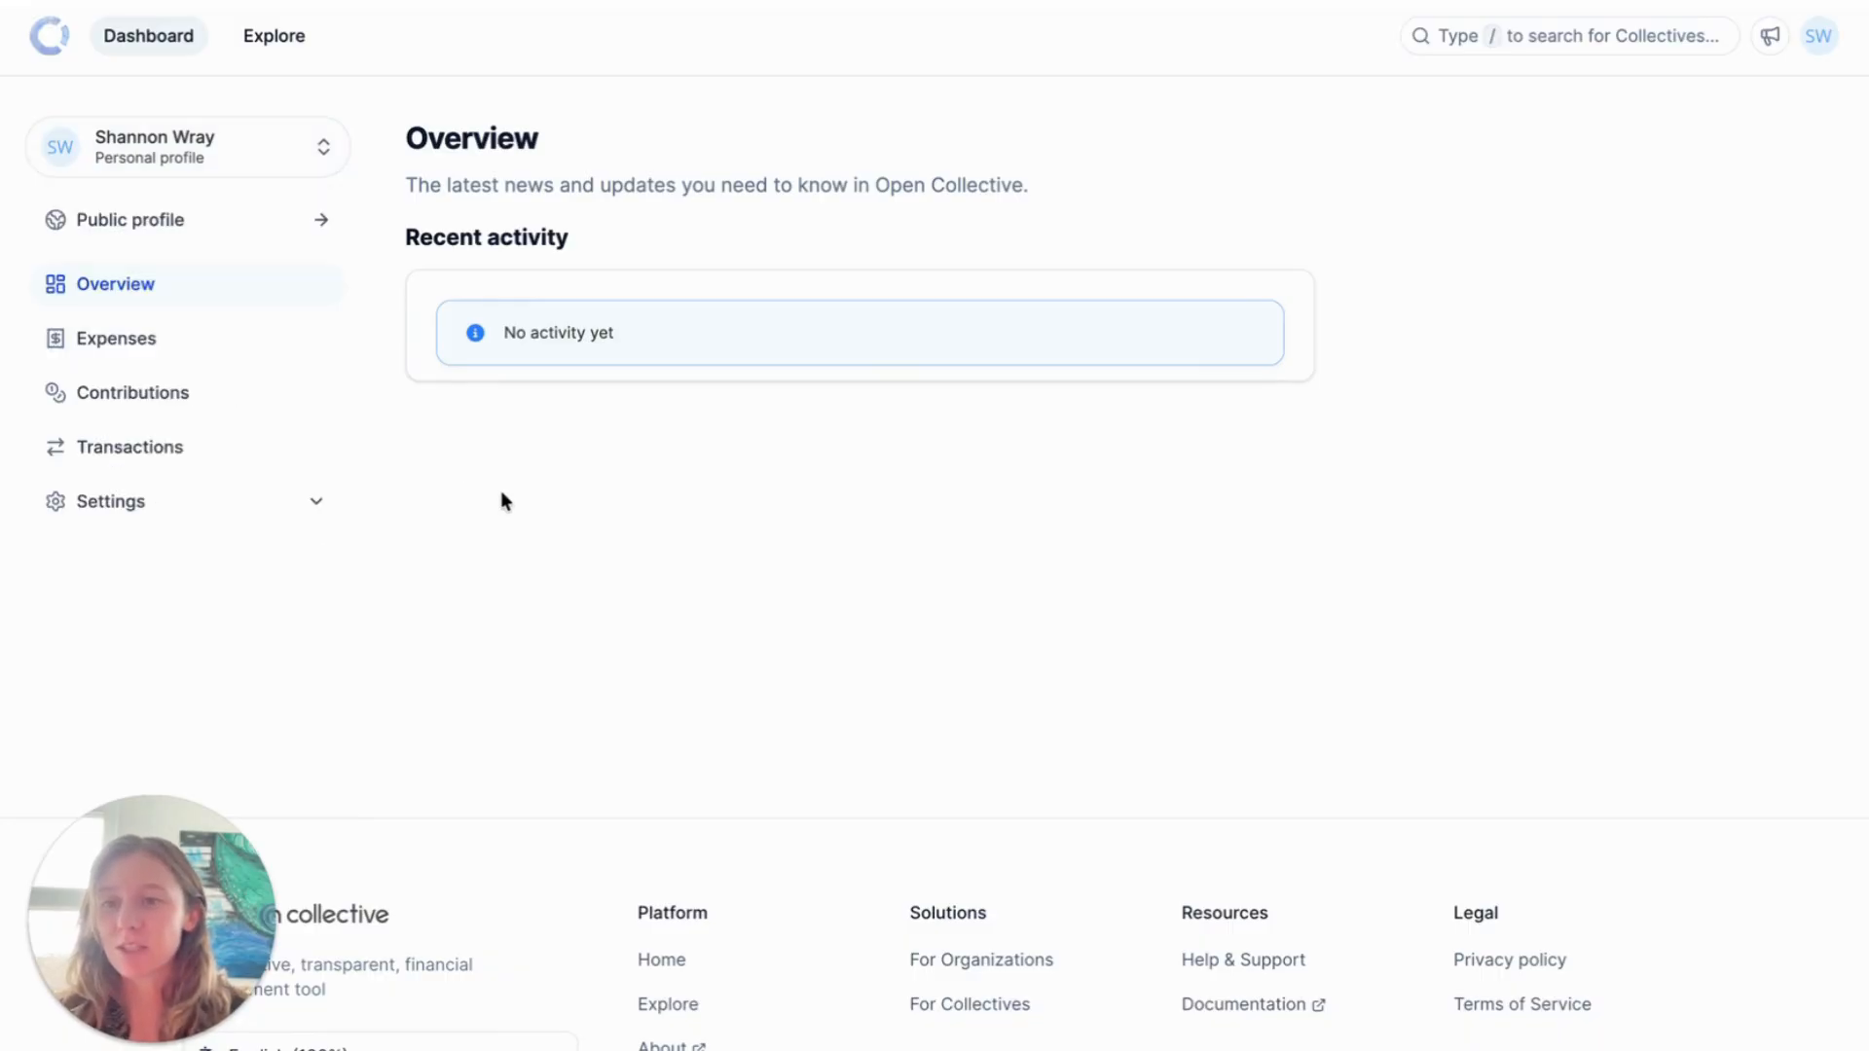
pyautogui.click(216, 339)
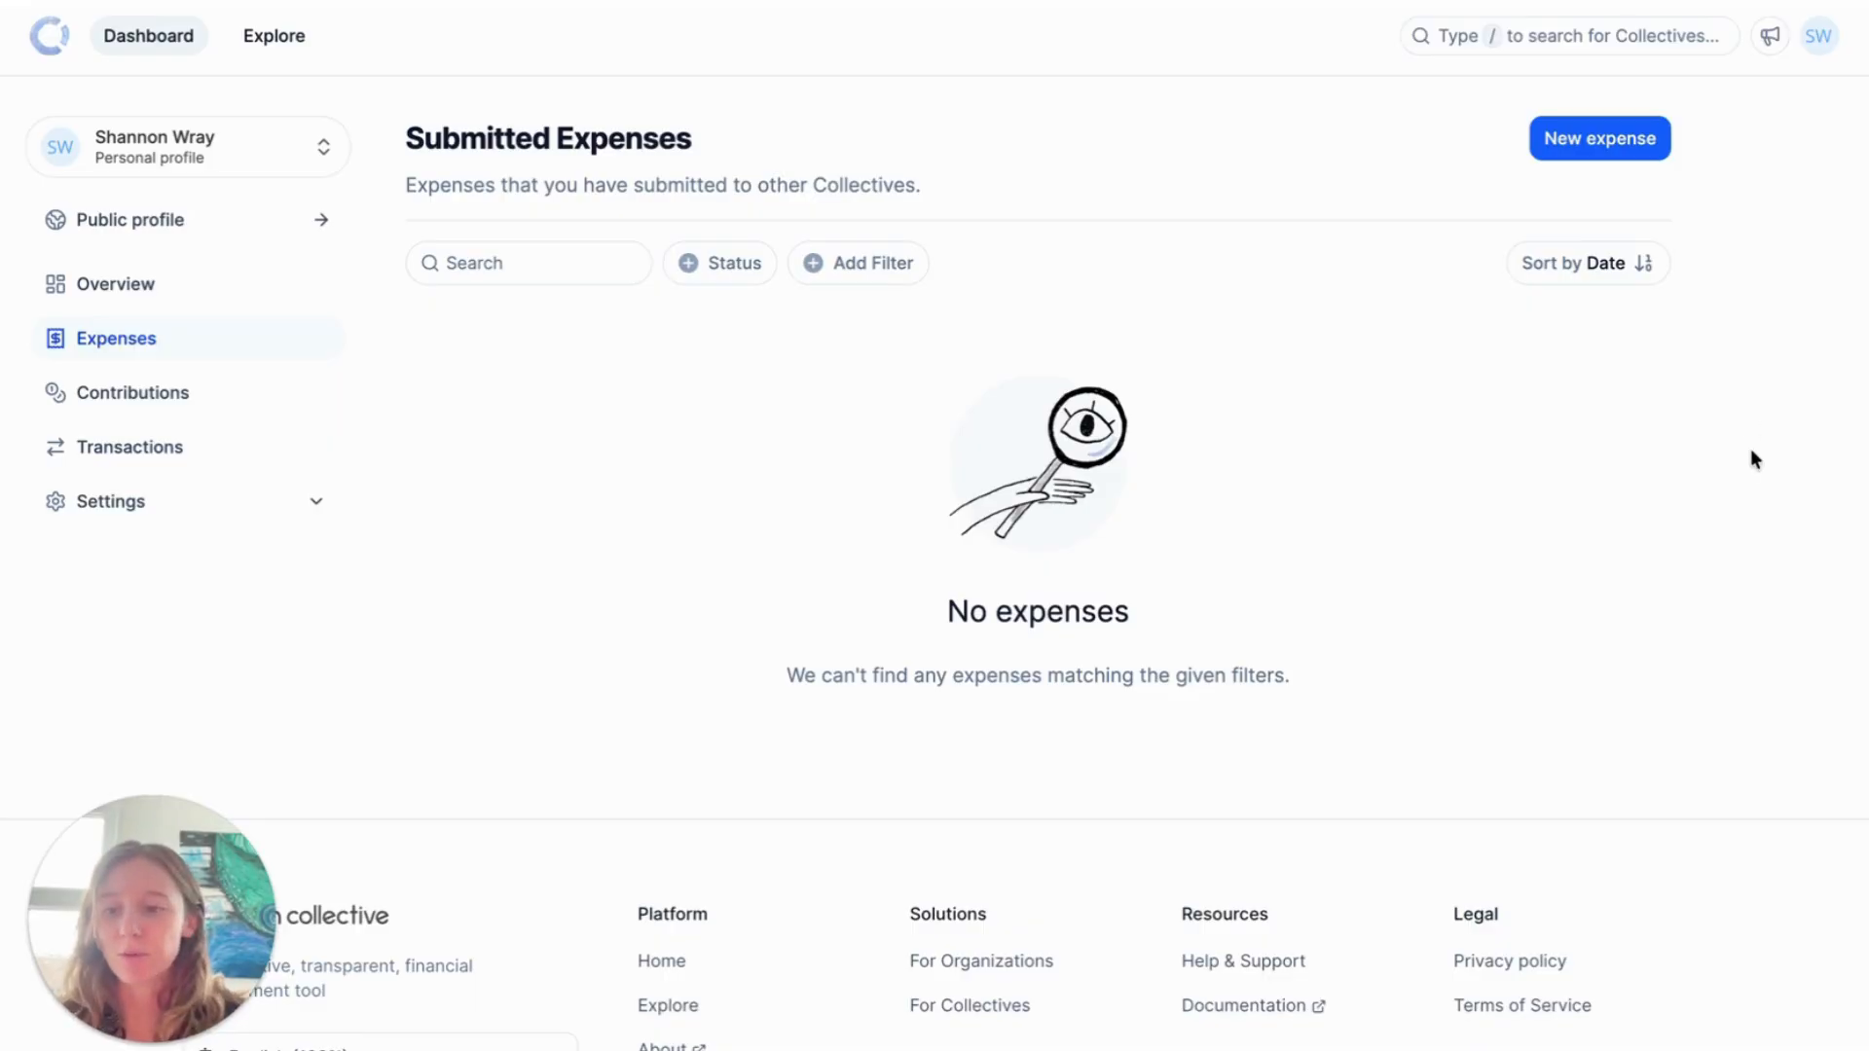
pyautogui.click(1616, 146)
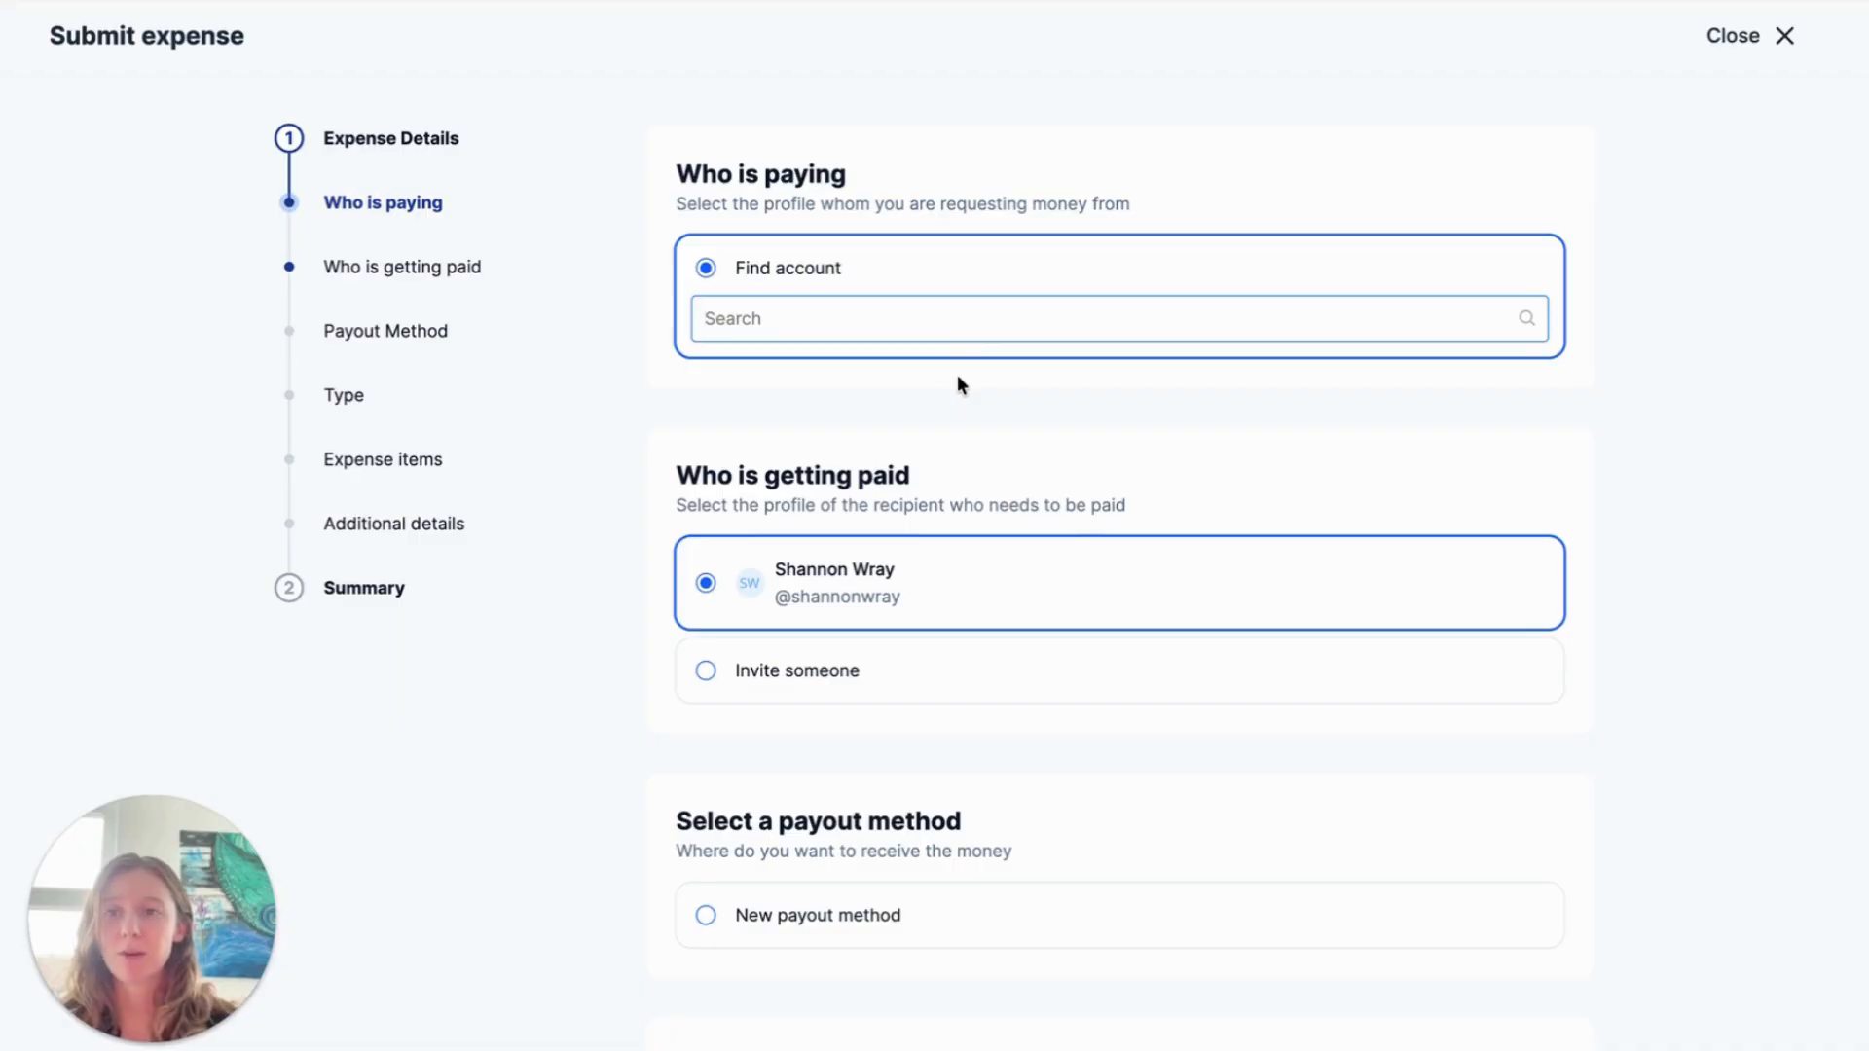
pyautogui.click(830, 317)
pyautogui.write('Test')
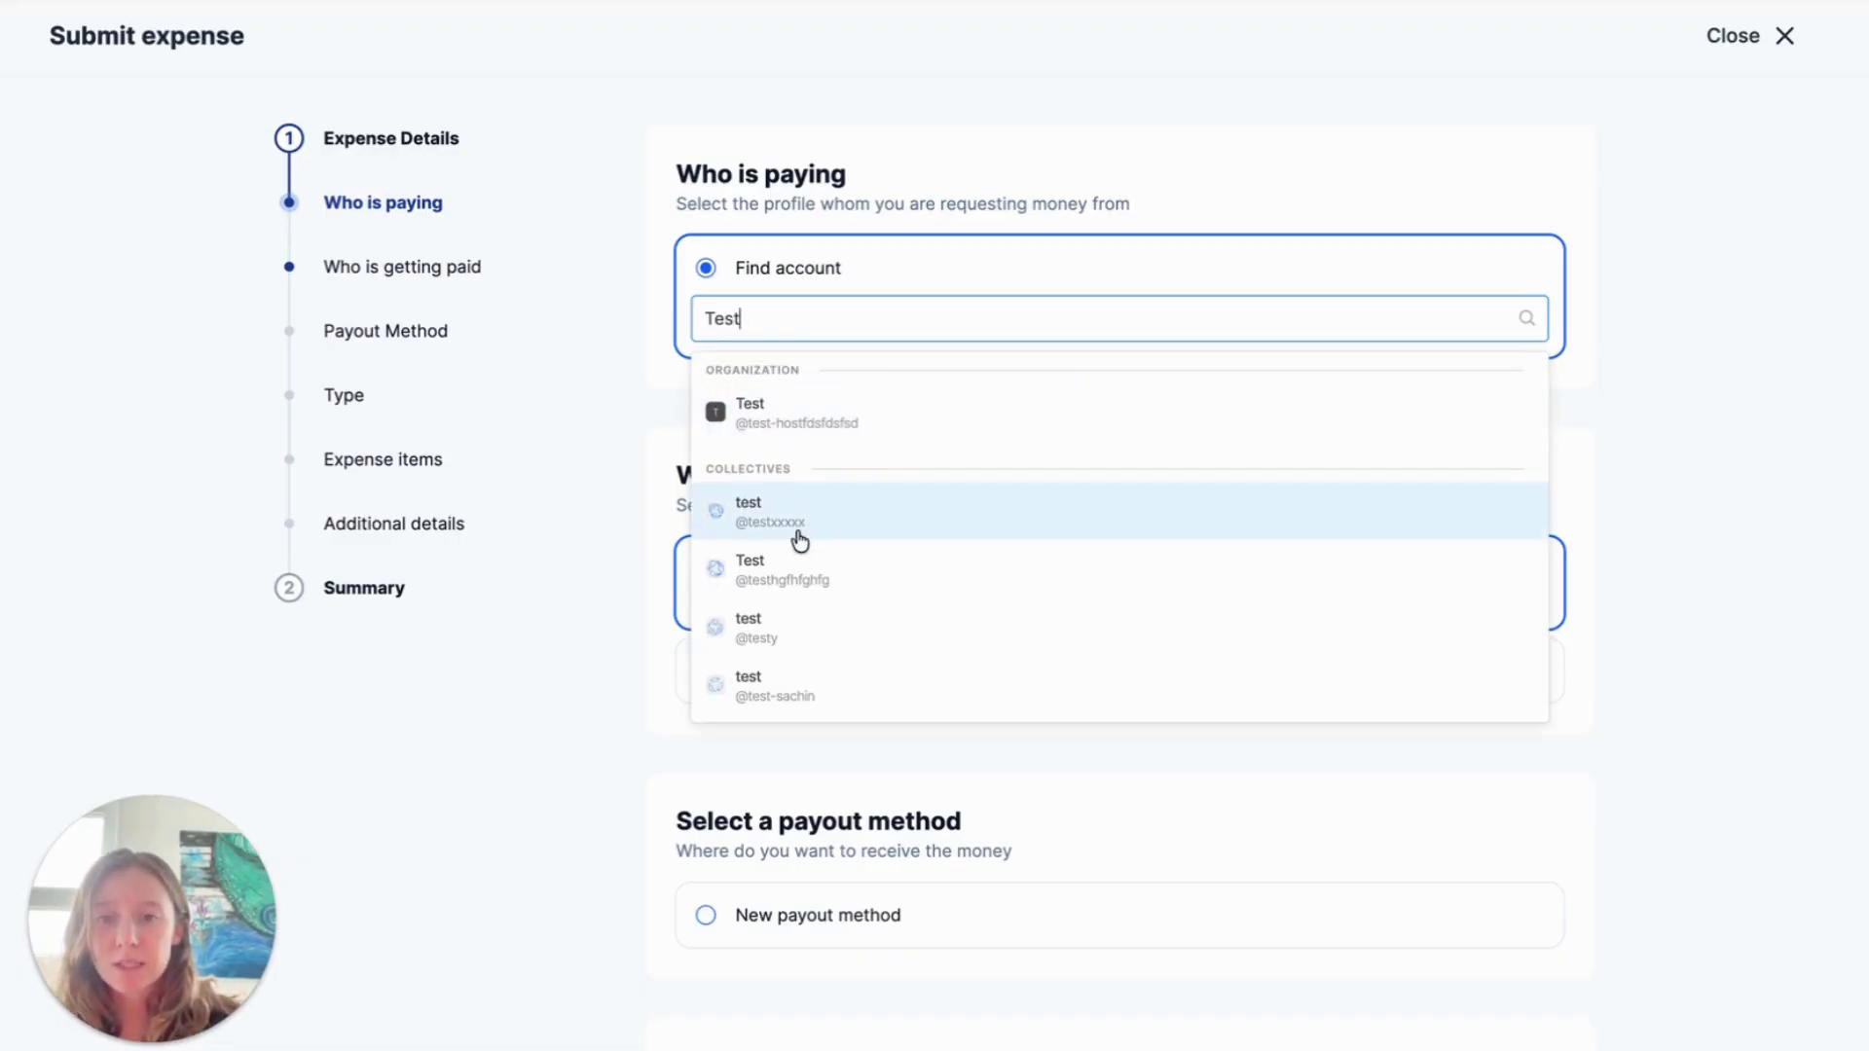
pyautogui.click(867, 524)
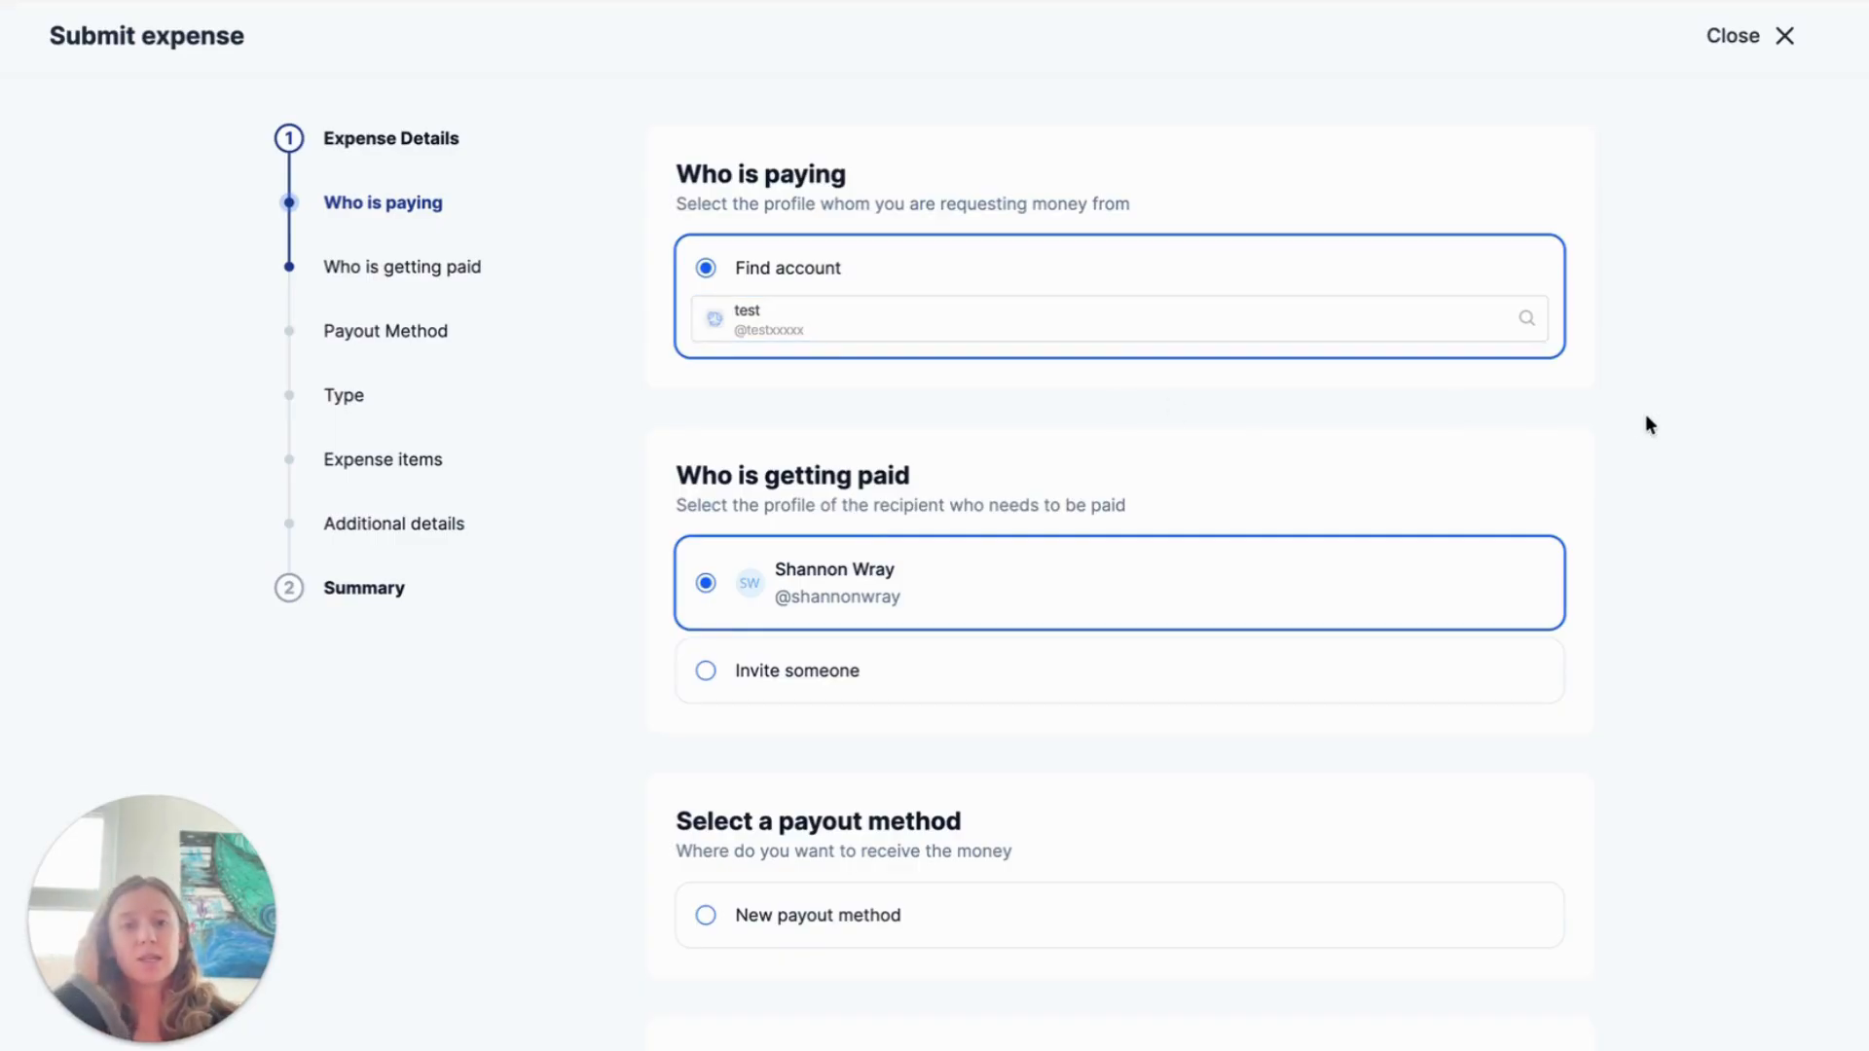
# Step: Add a new payout method for the recipient and choose Other as its type
pyautogui.scroll(-1, 1648, 425)
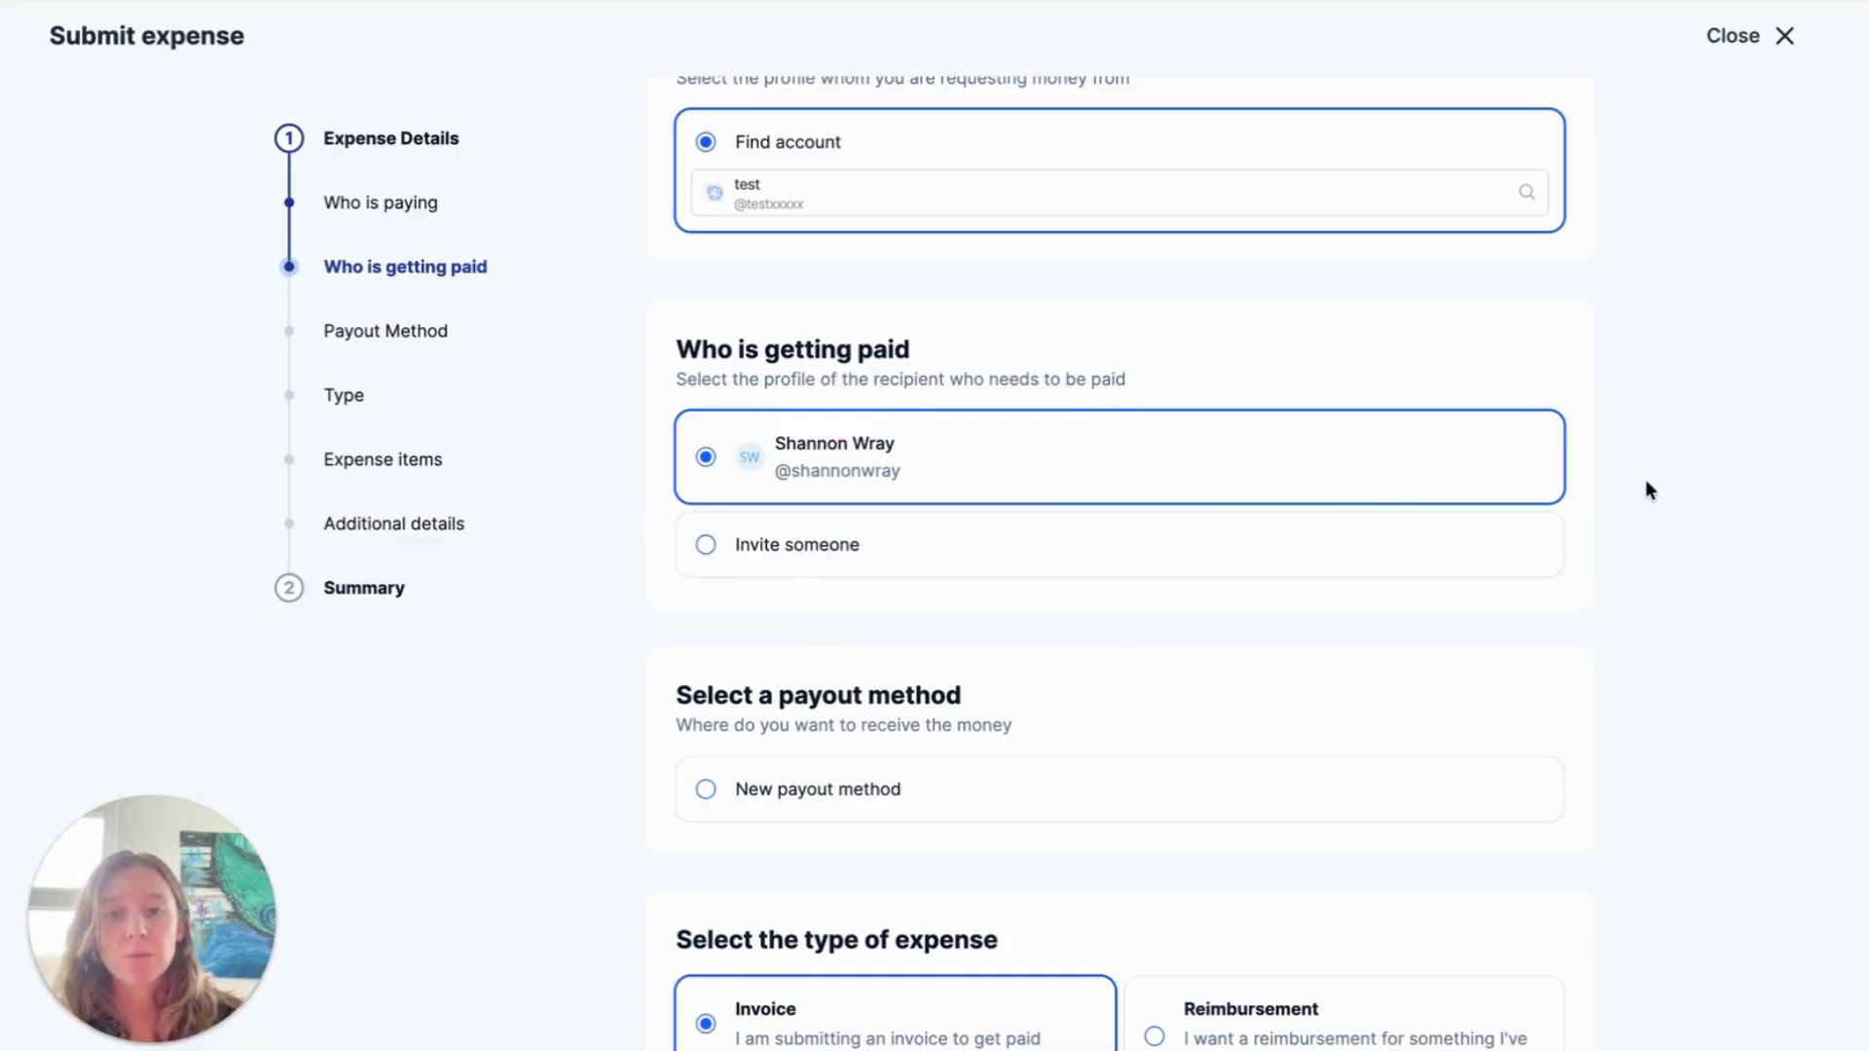
pyautogui.scroll(-3, 1645, 482)
pyautogui.scroll(1, 1646, 482)
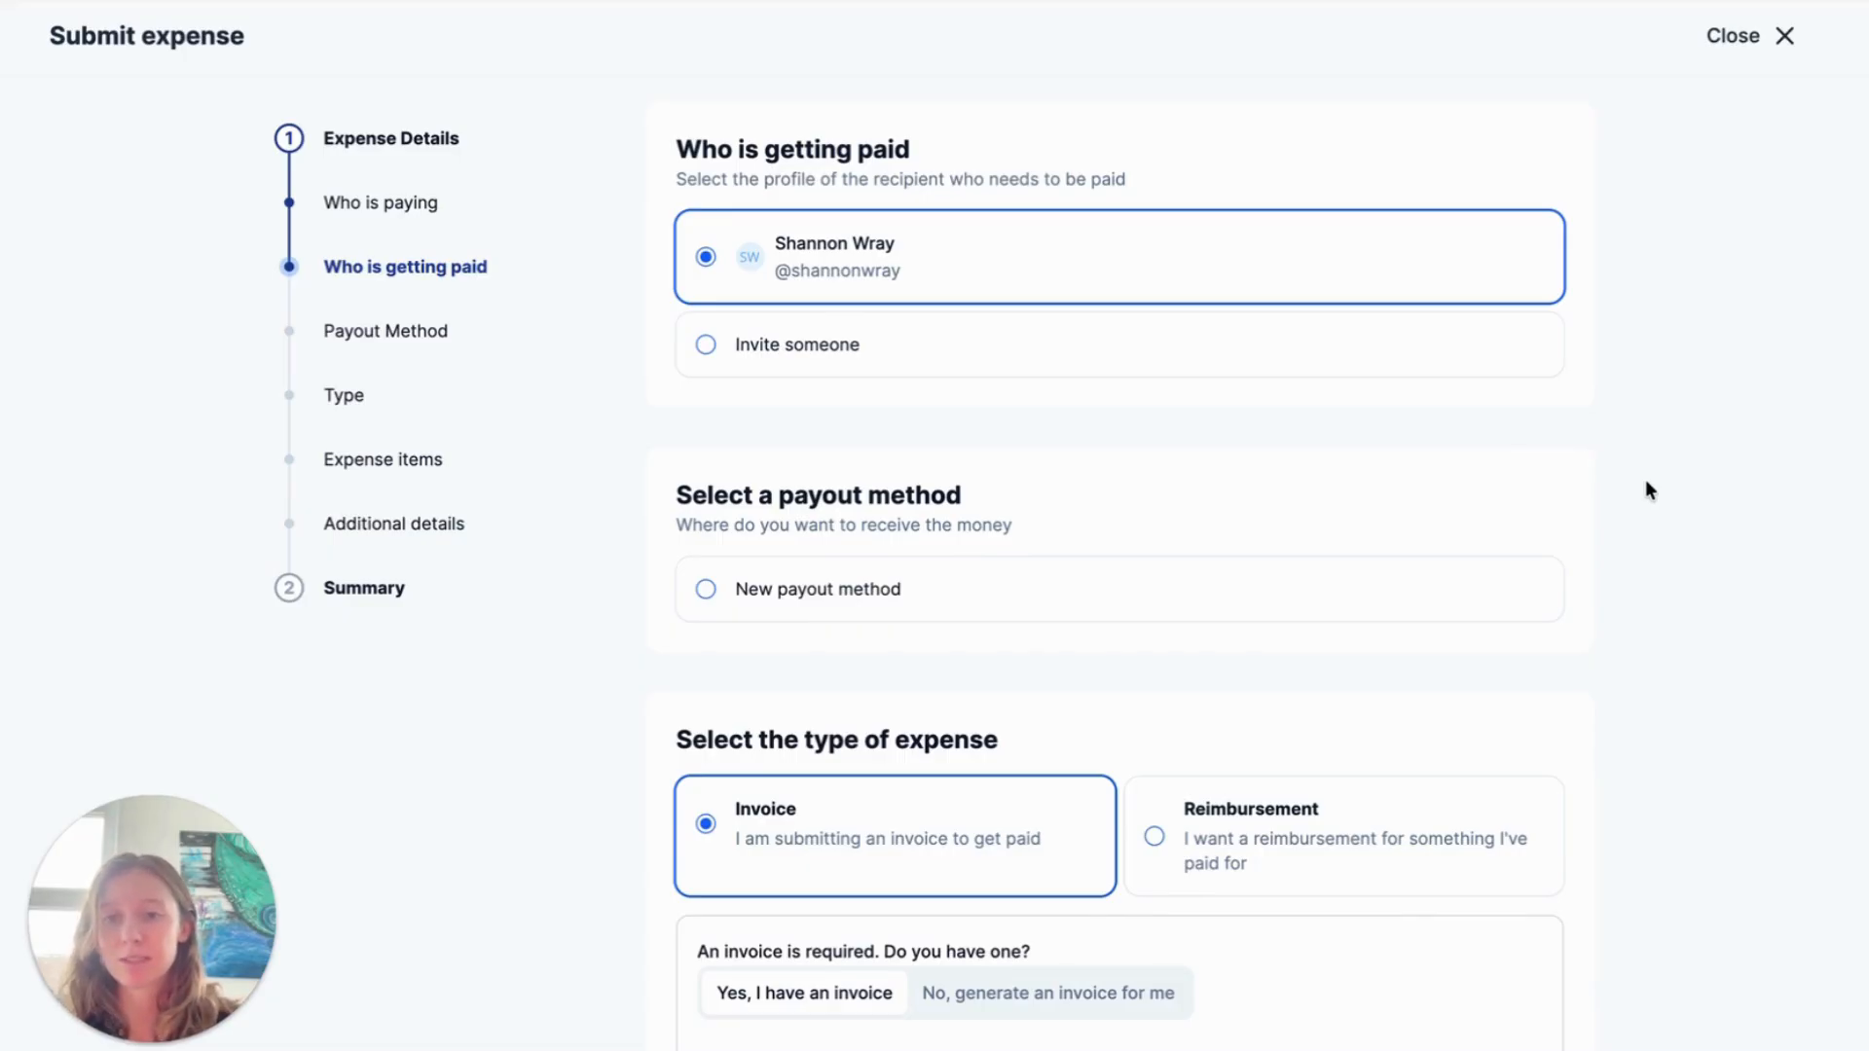
pyautogui.scroll(-1, 1646, 481)
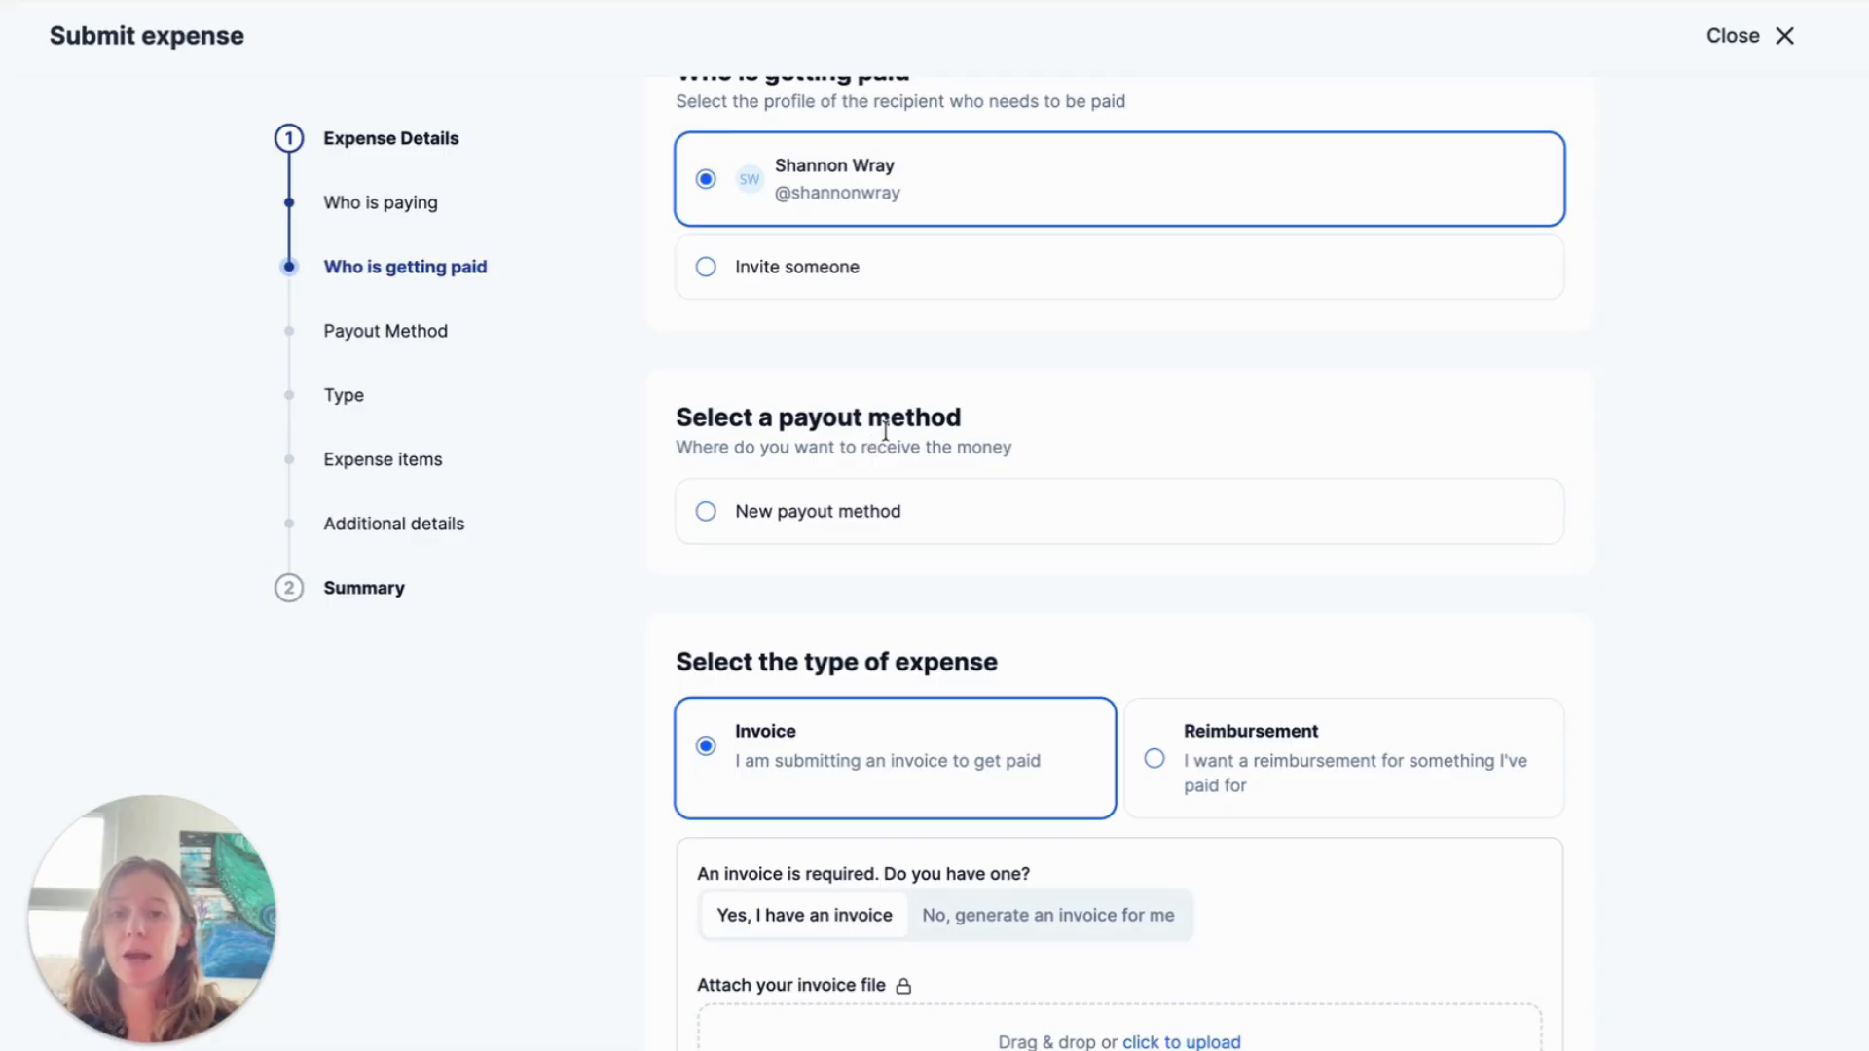
pyautogui.click(782, 529)
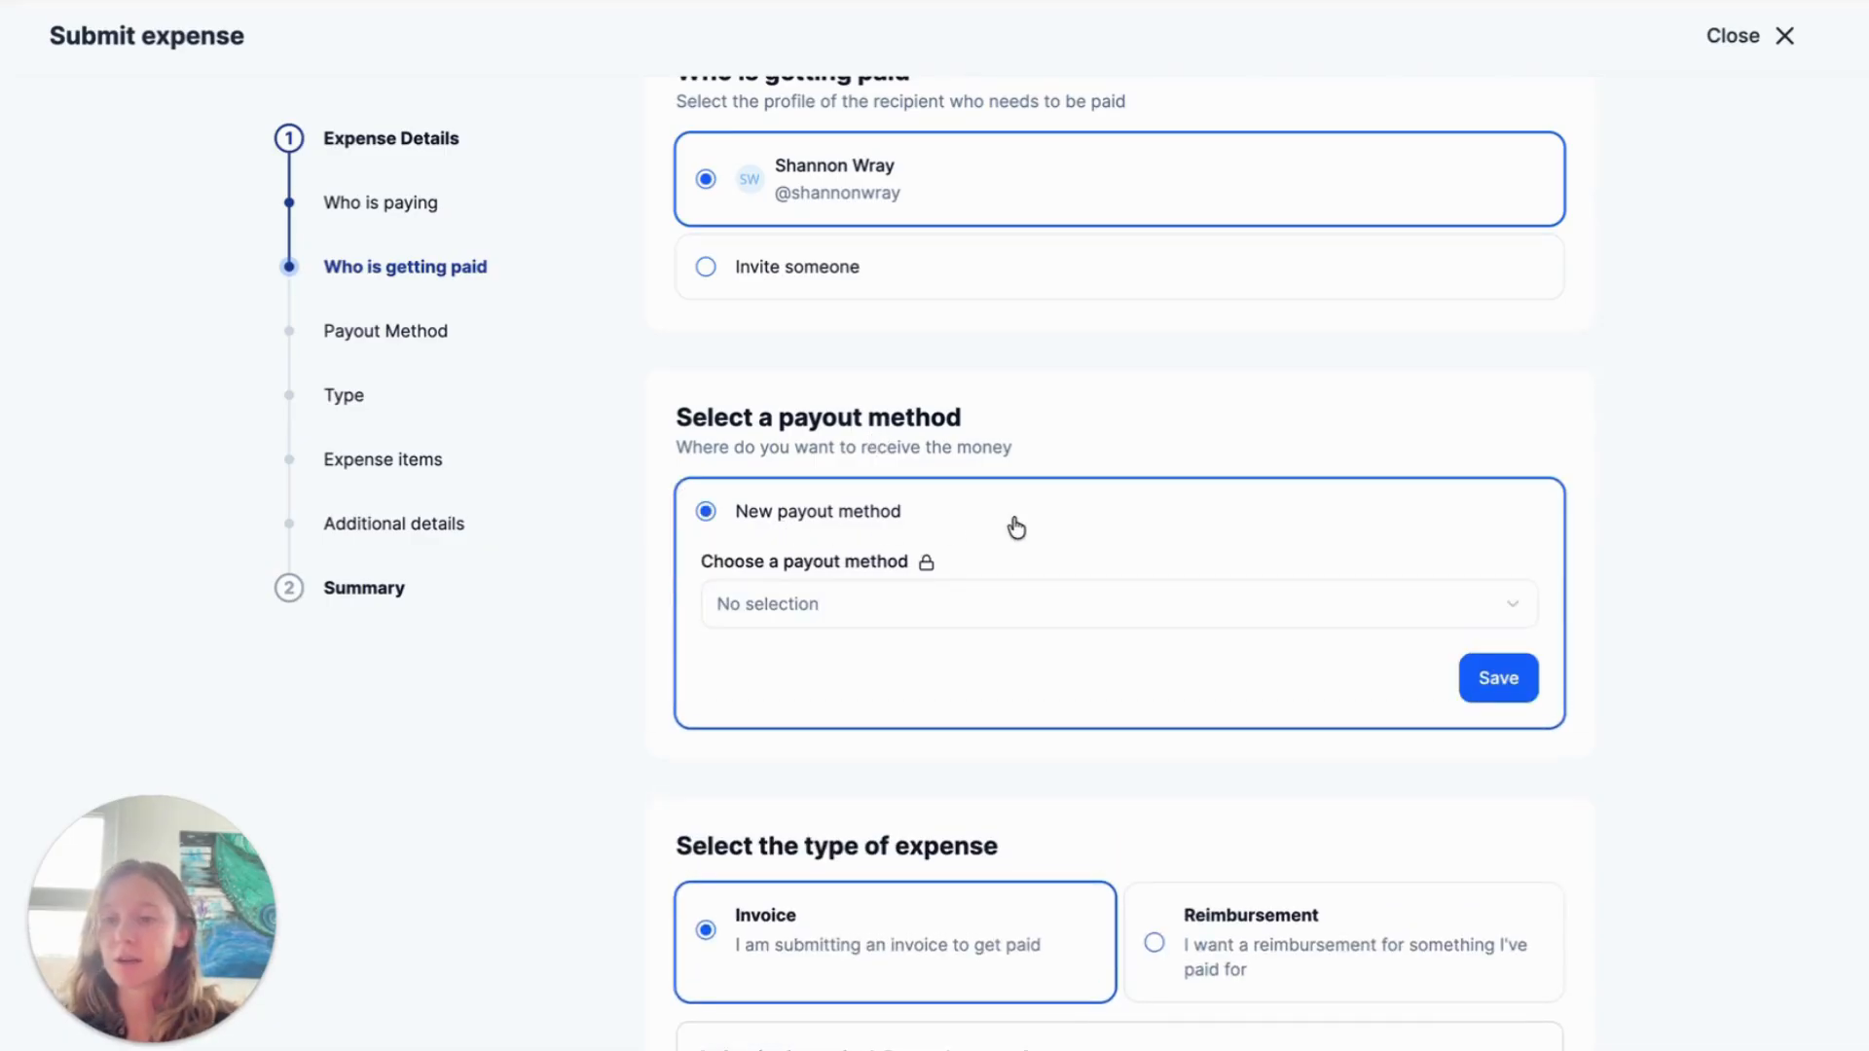
pyautogui.click(971, 603)
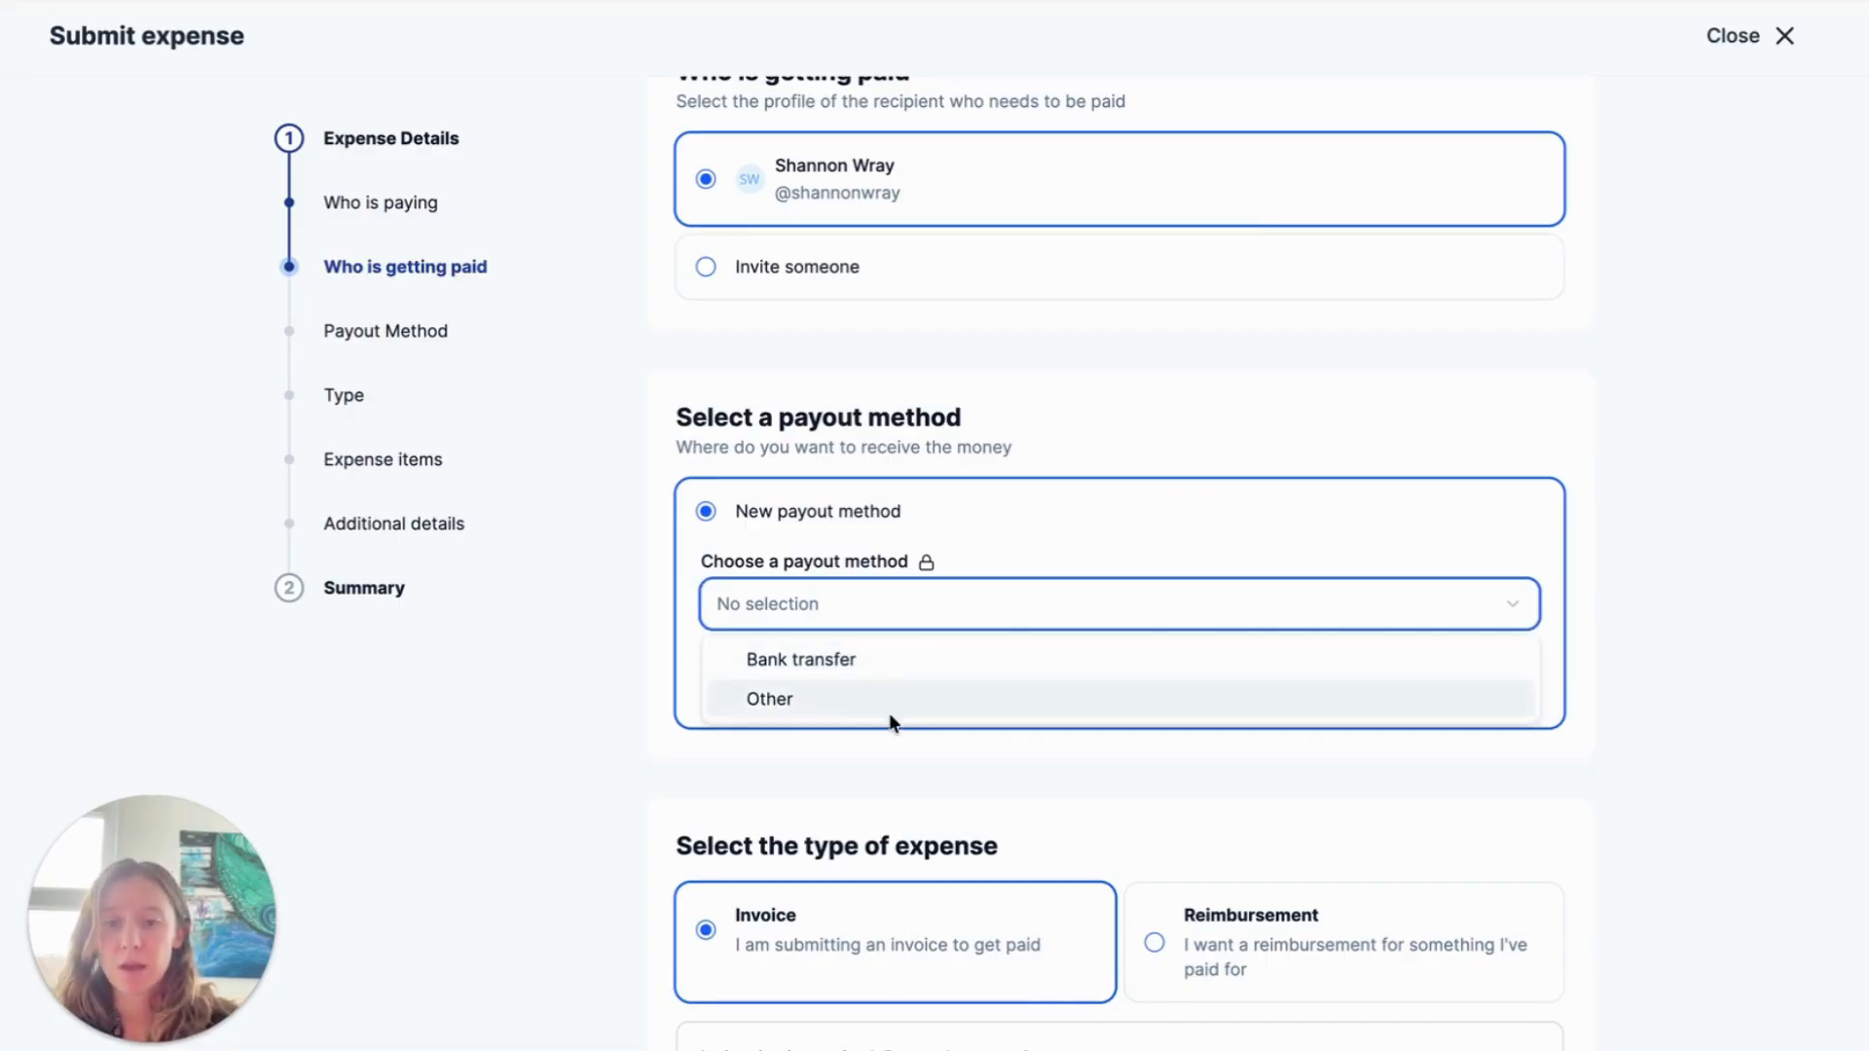
pyautogui.click(870, 695)
# Step: Set the payout method's currency to USD and its info to "Test", and save it
pyautogui.scroll(-2, 960, 596)
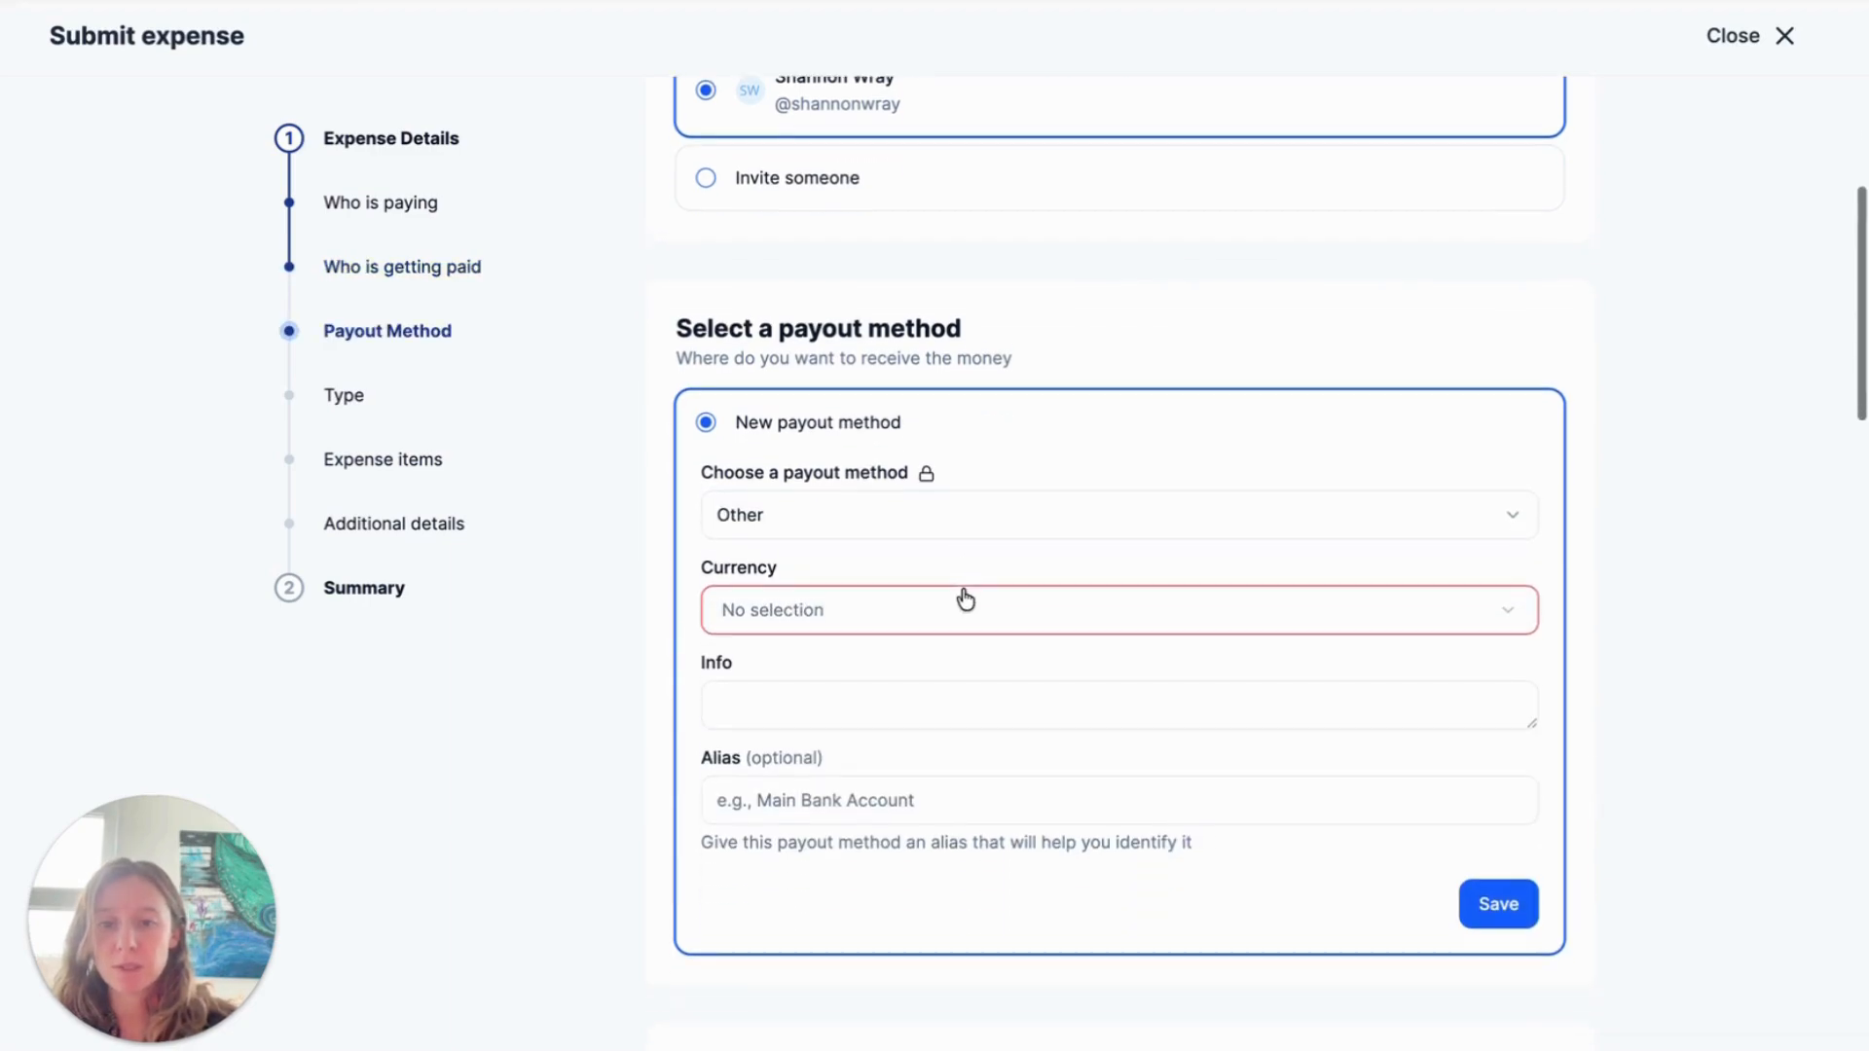
pyautogui.click(873, 600)
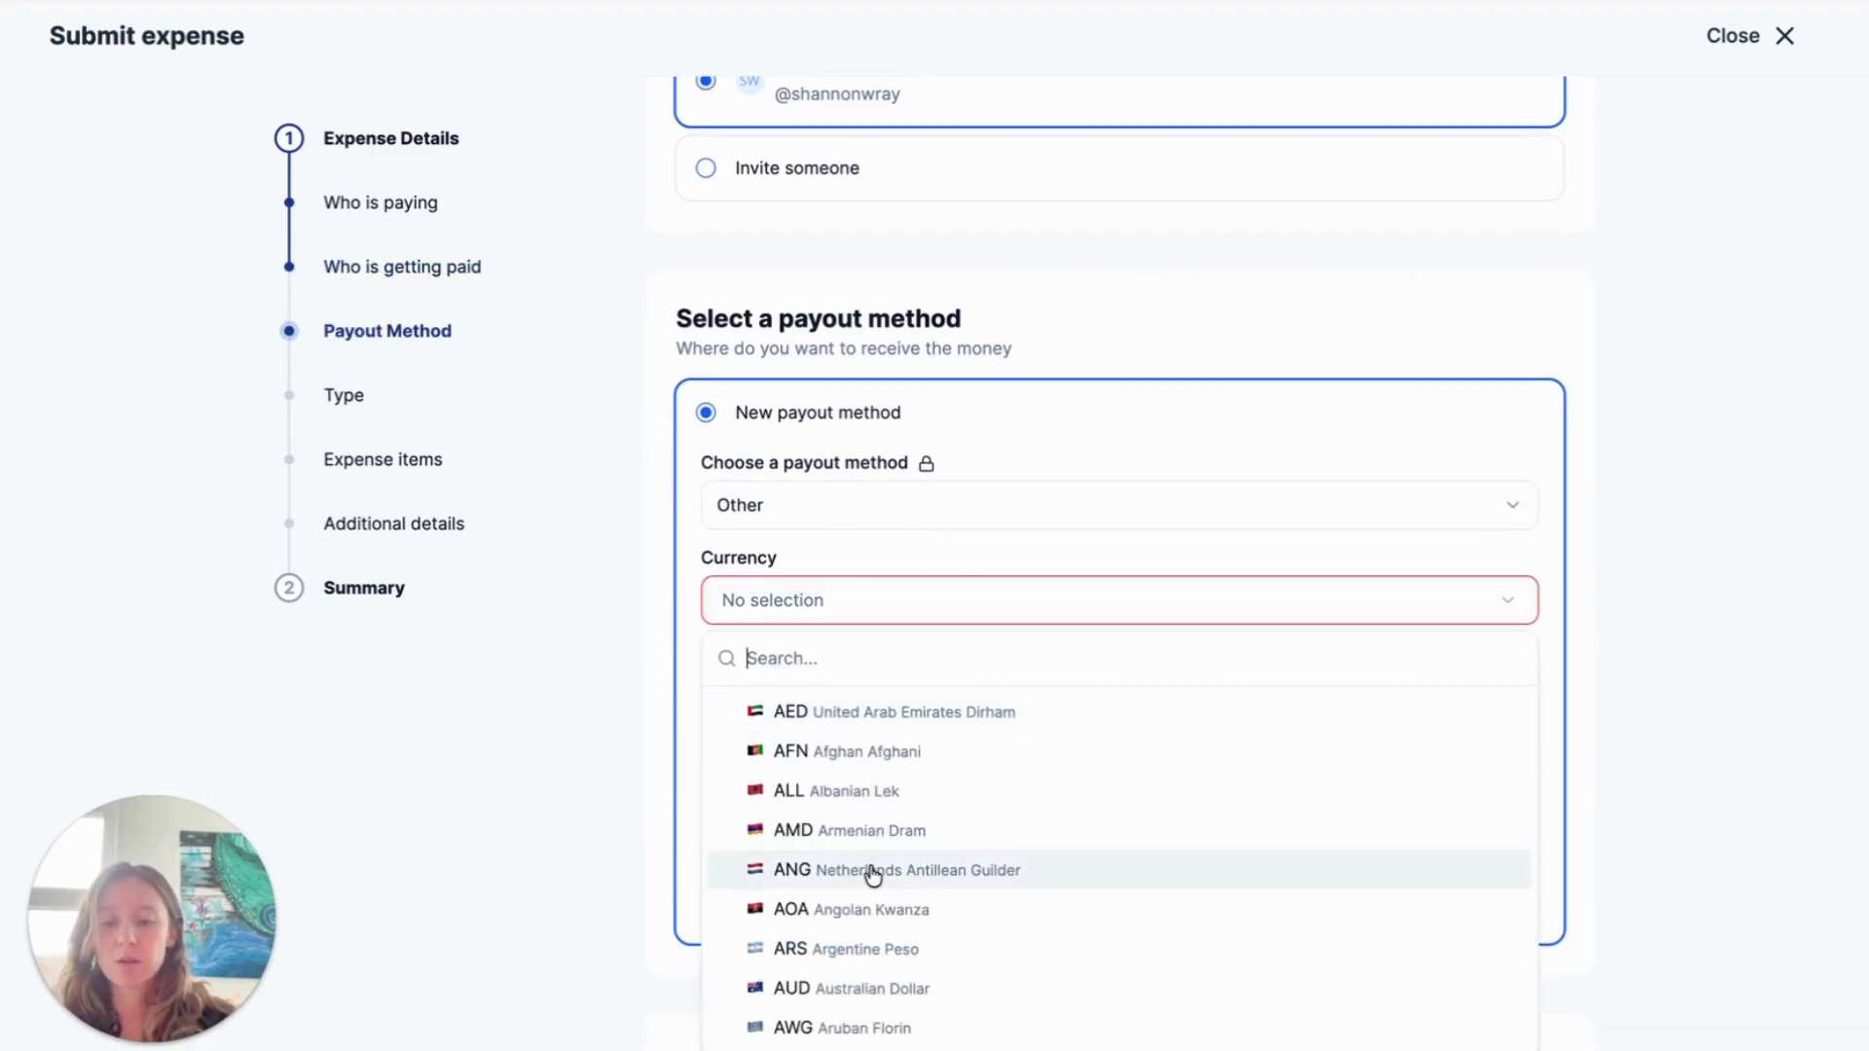
pyautogui.write('usd')
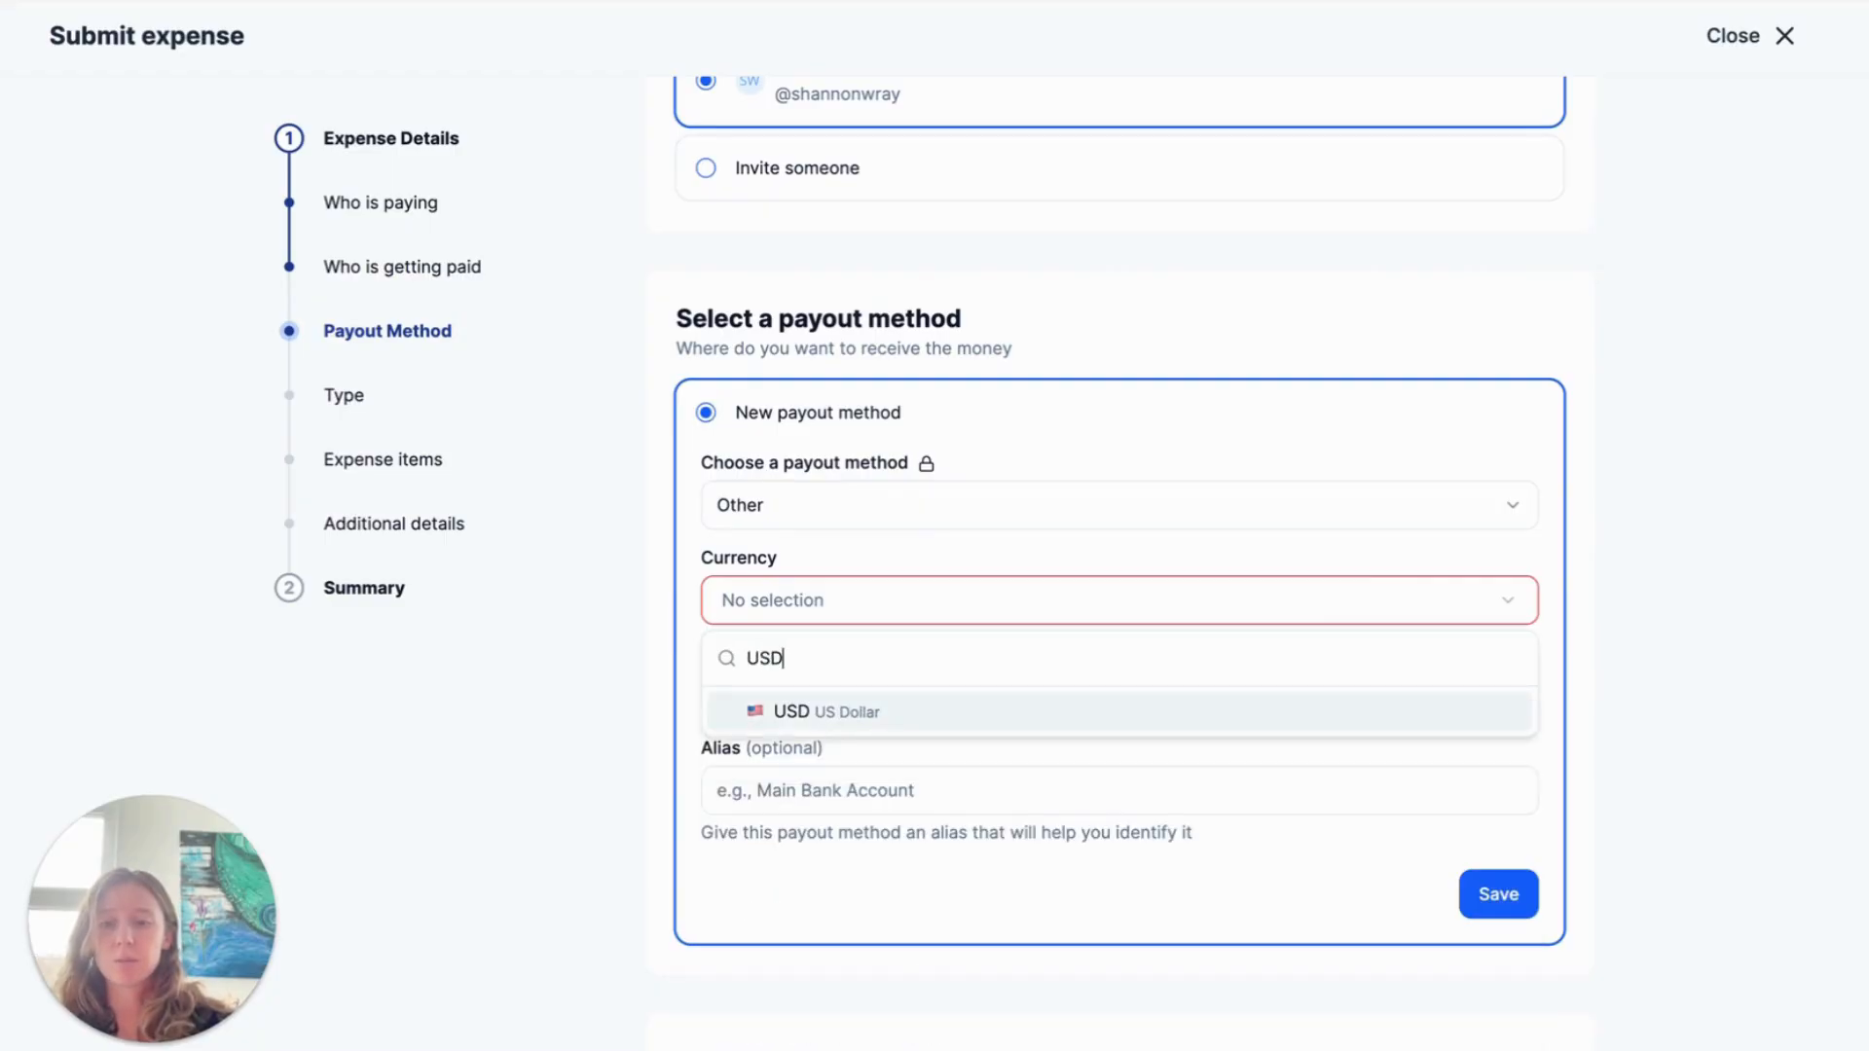
pyautogui.click(822, 712)
pyautogui.click(845, 700)
pyautogui.write('Test')
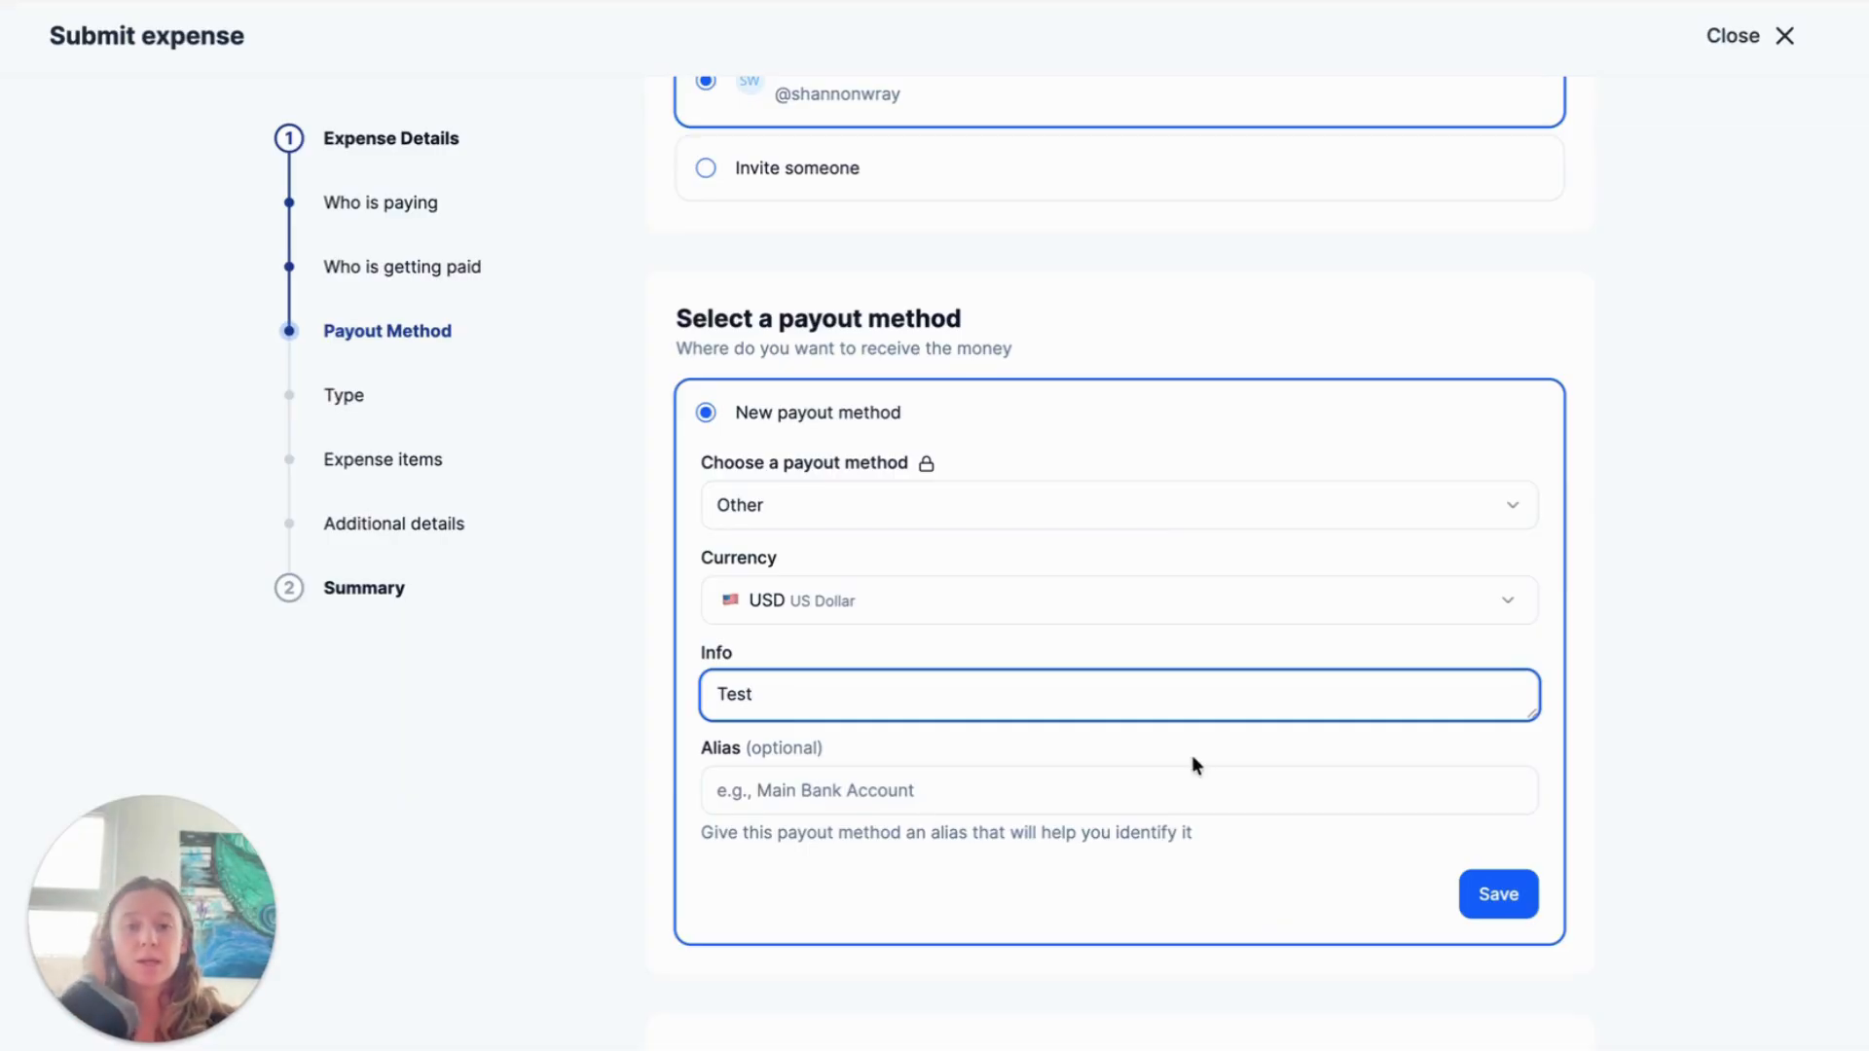
pyautogui.click(1477, 909)
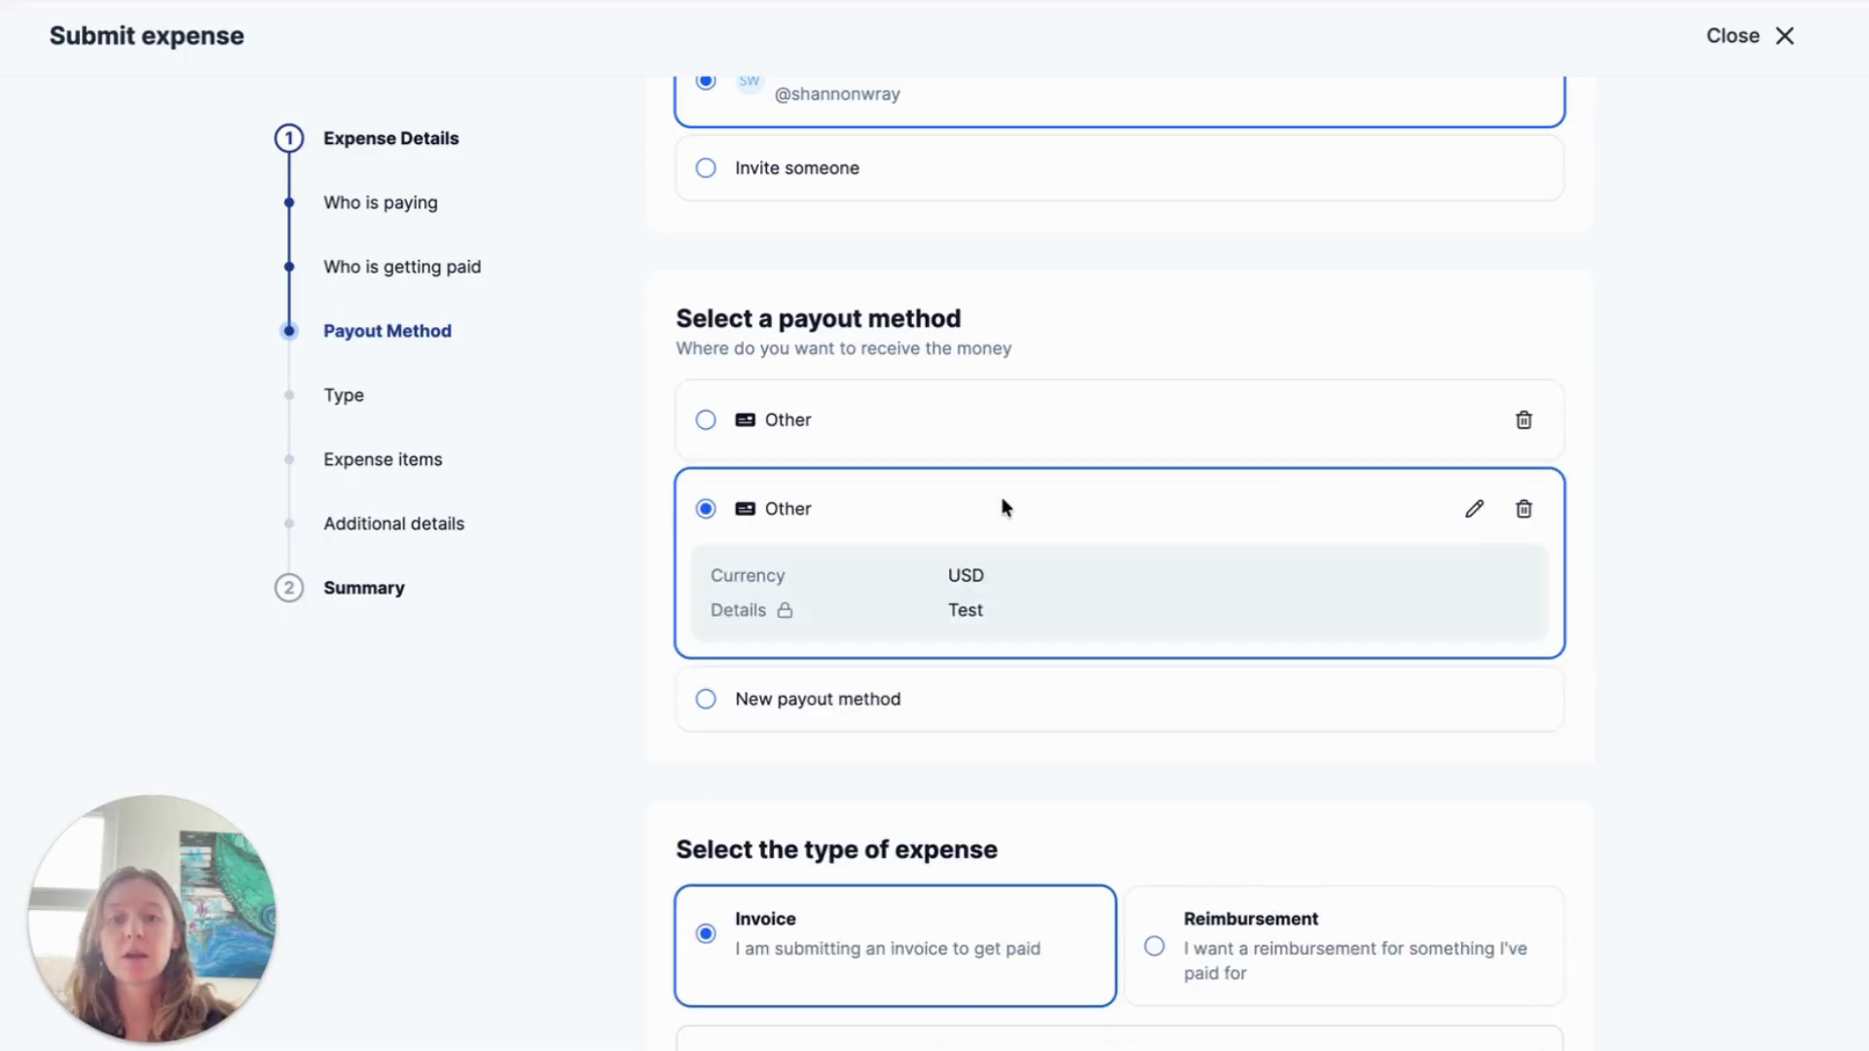
# Step: Begin another new payout method as a bank transfer and set the recipient type to Person
pyautogui.click(764, 708)
pyautogui.click(820, 684)
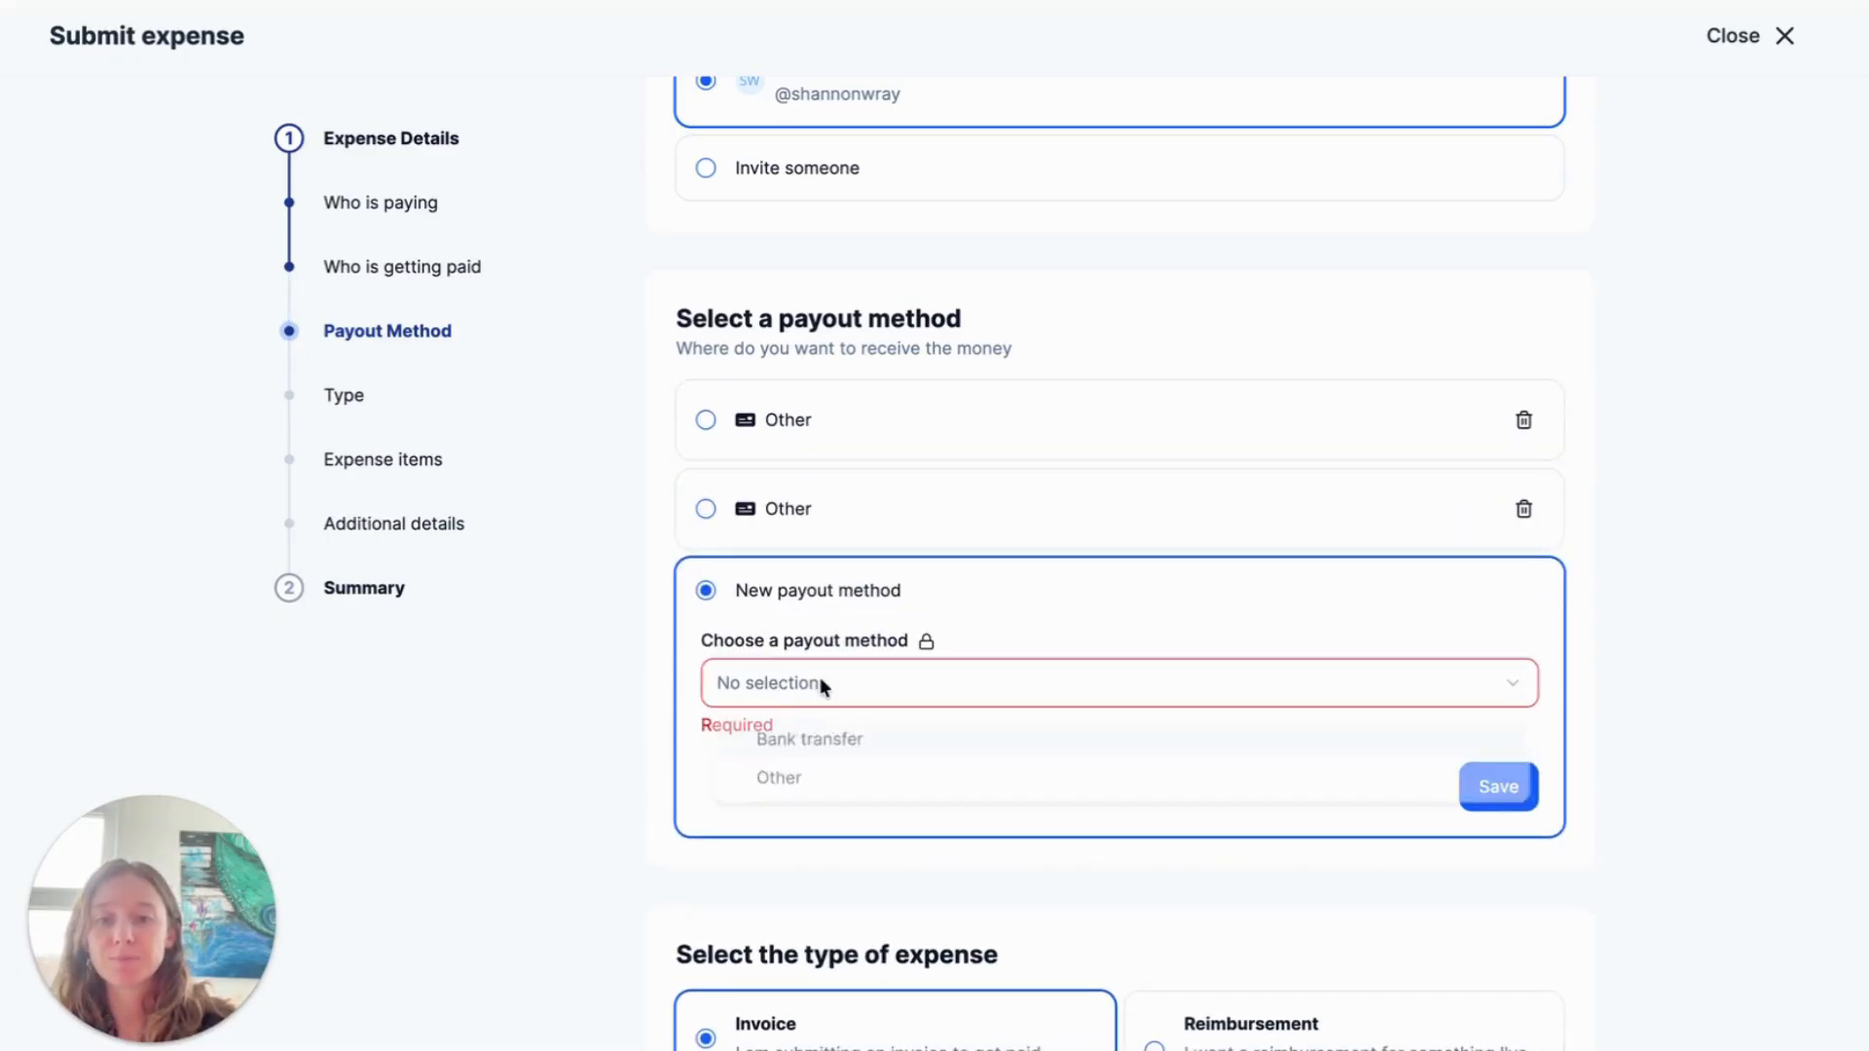
pyautogui.click(831, 740)
pyautogui.scroll(-1, 964, 778)
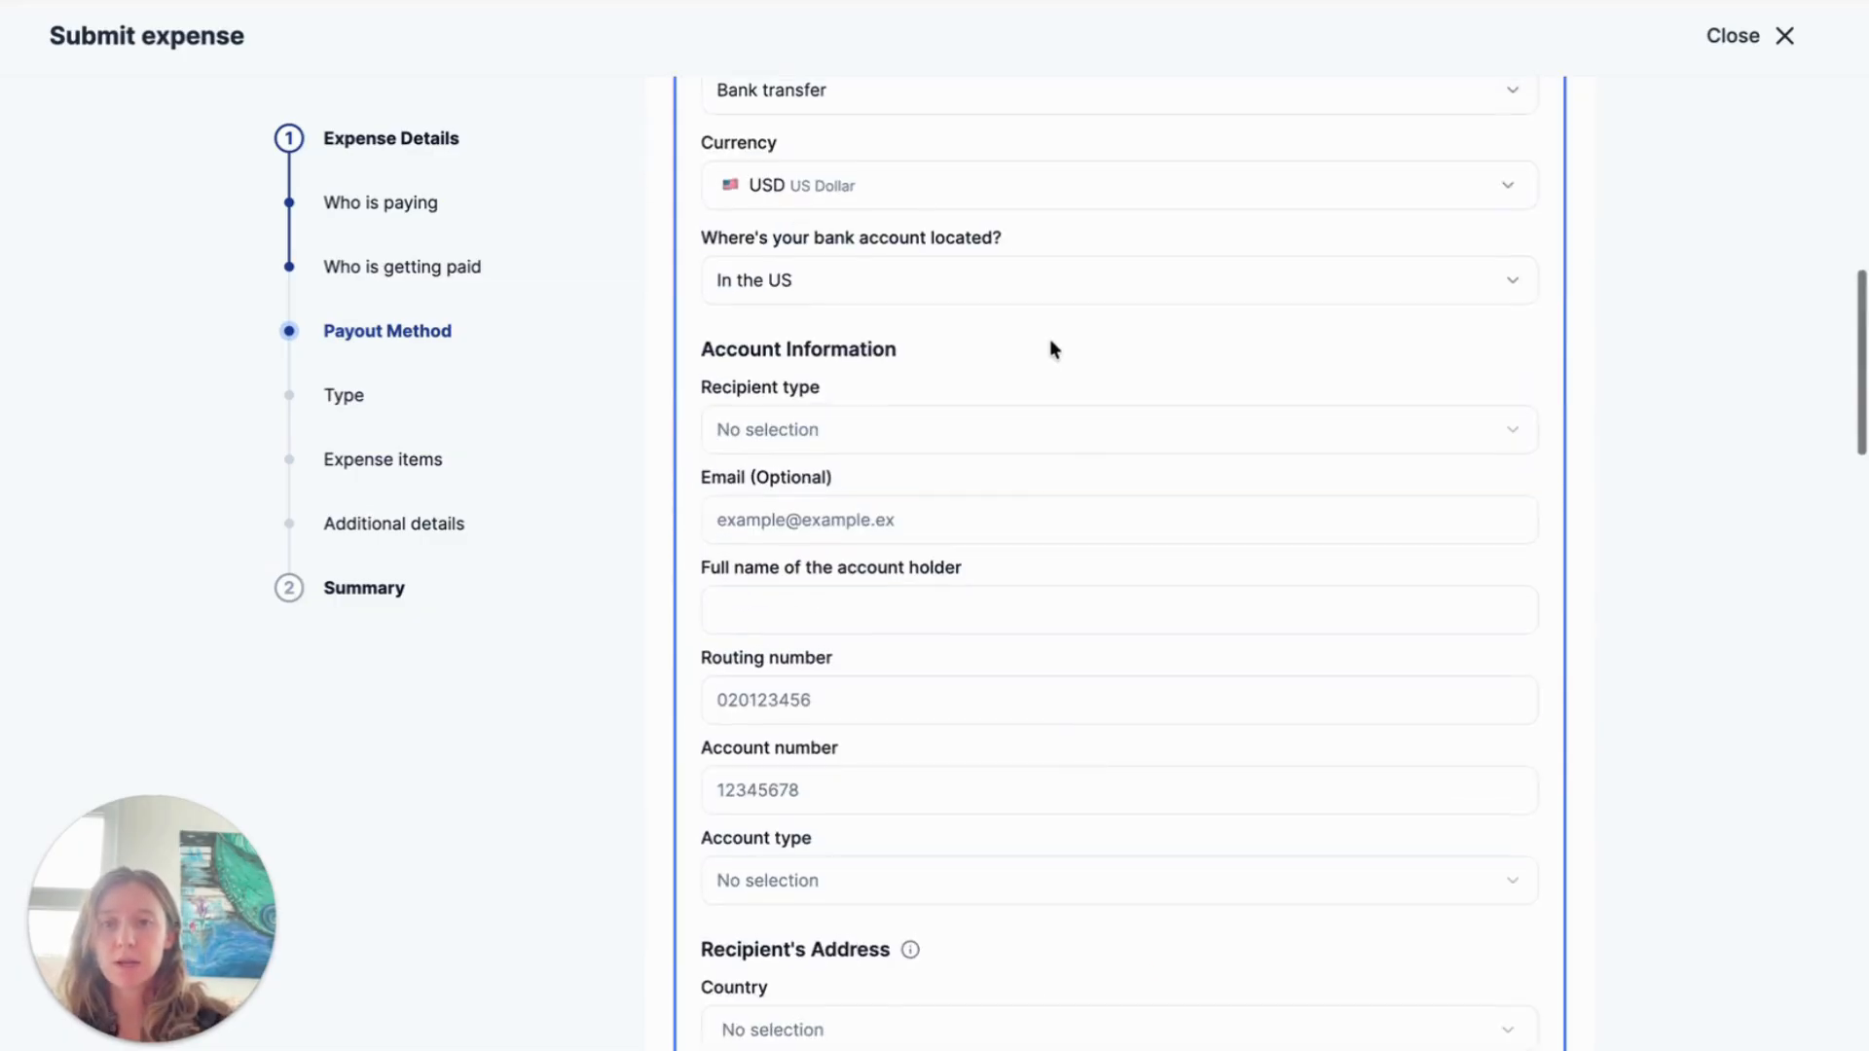
pyautogui.scroll(1, 1051, 348)
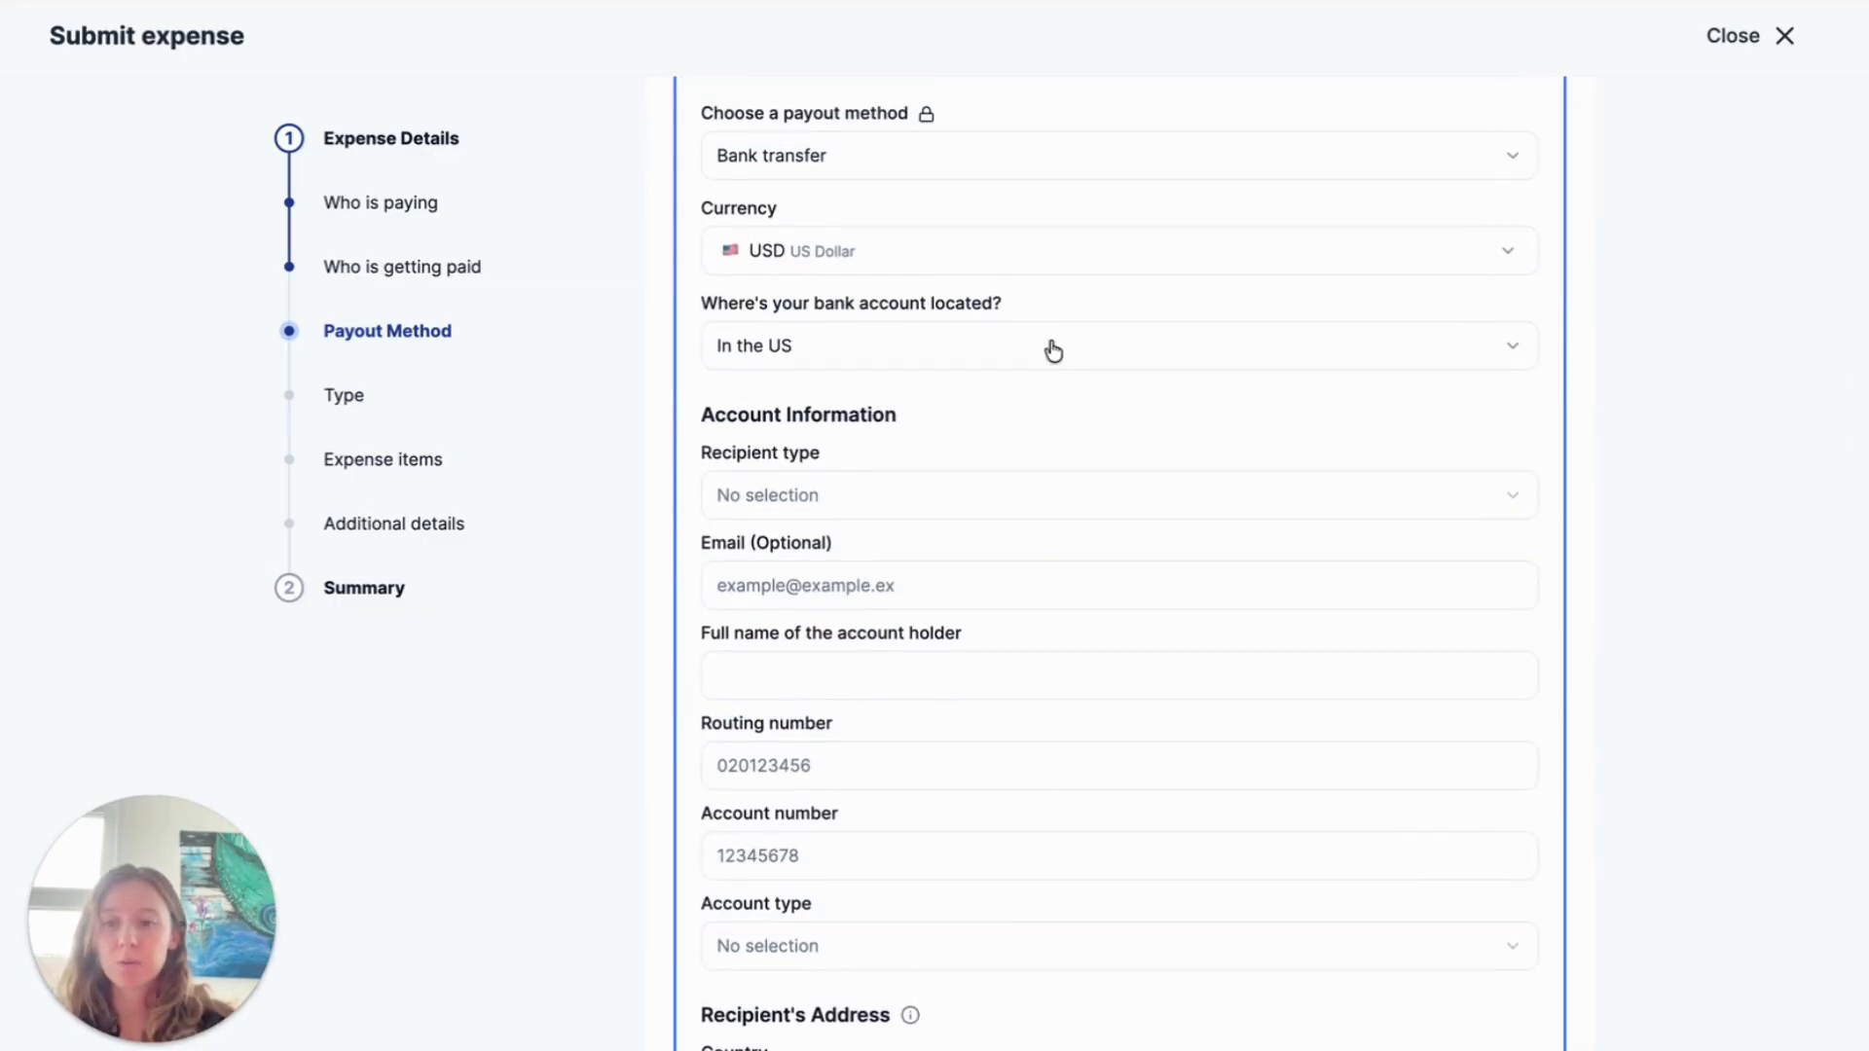
pyautogui.scroll(1, 1053, 351)
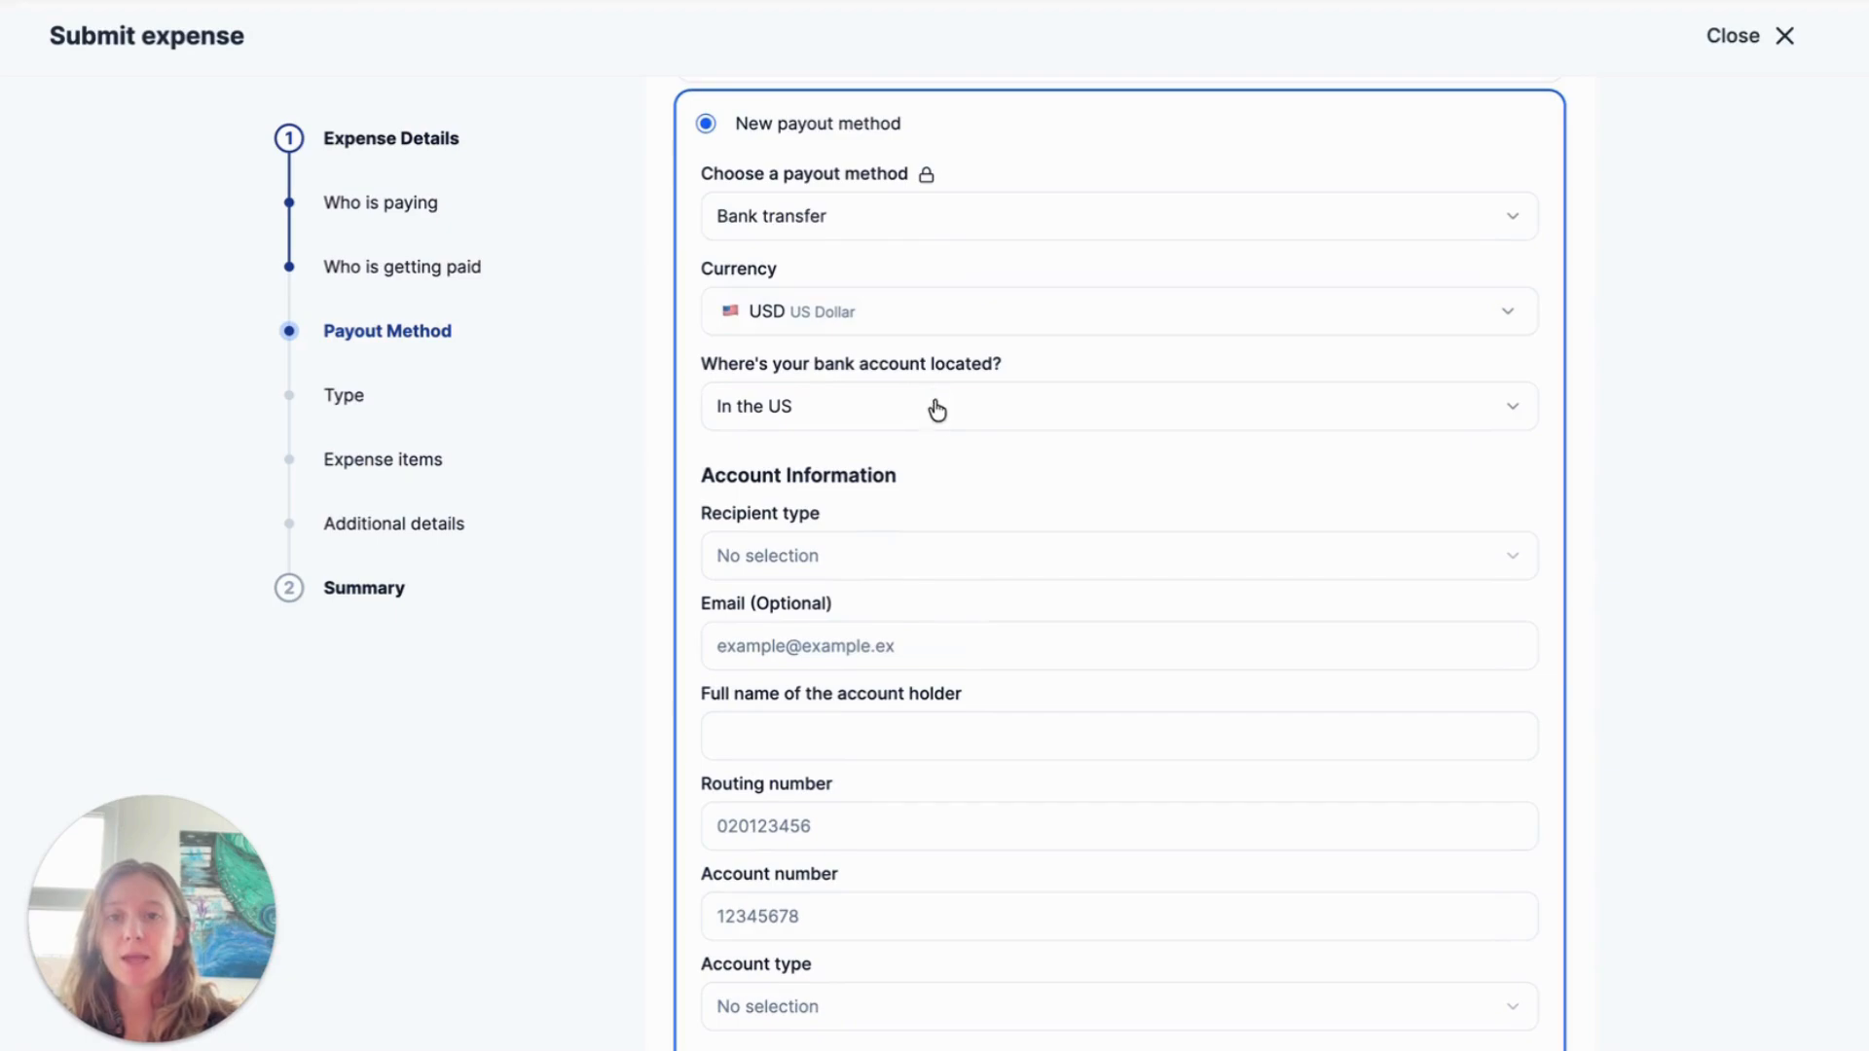
pyautogui.scroll(-3, 1014, 482)
pyautogui.click(835, 278)
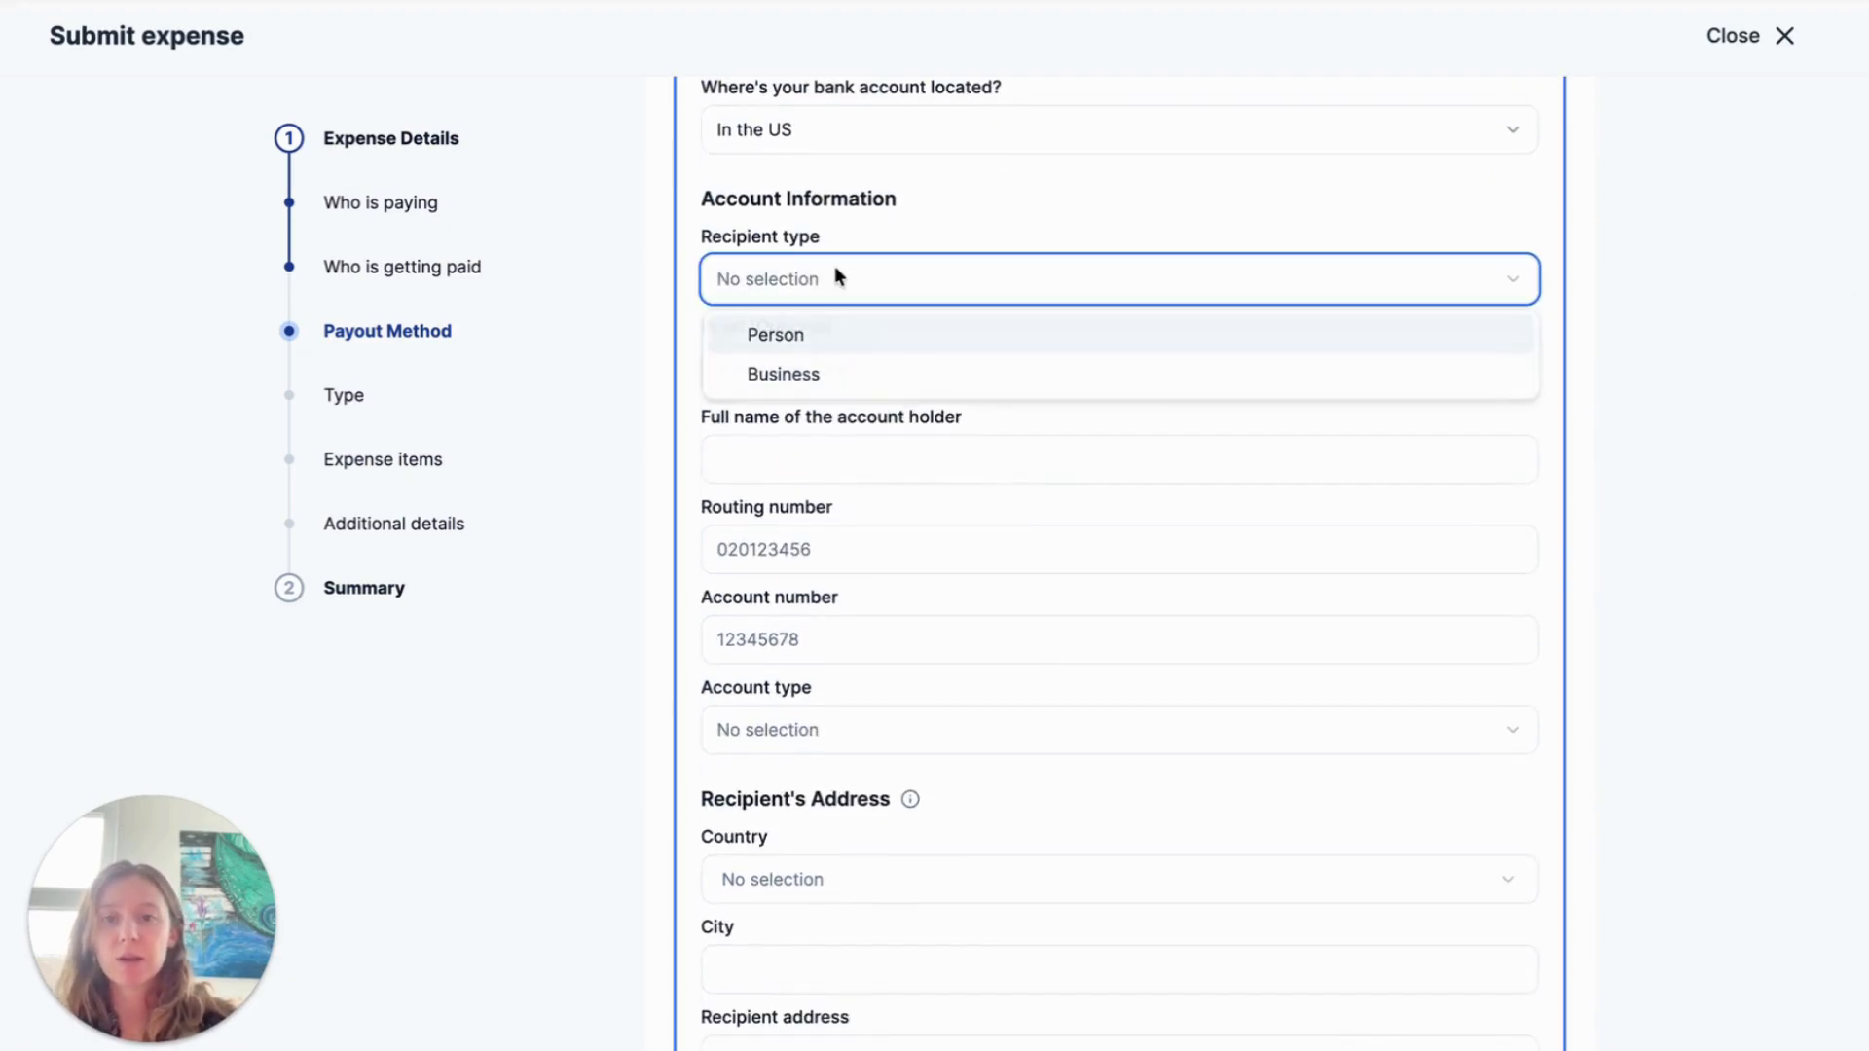
pyautogui.click(850, 339)
# Step: Look through the bank transfer form's account holder, routing number, account number, account type and recipient address fields
pyautogui.click(855, 445)
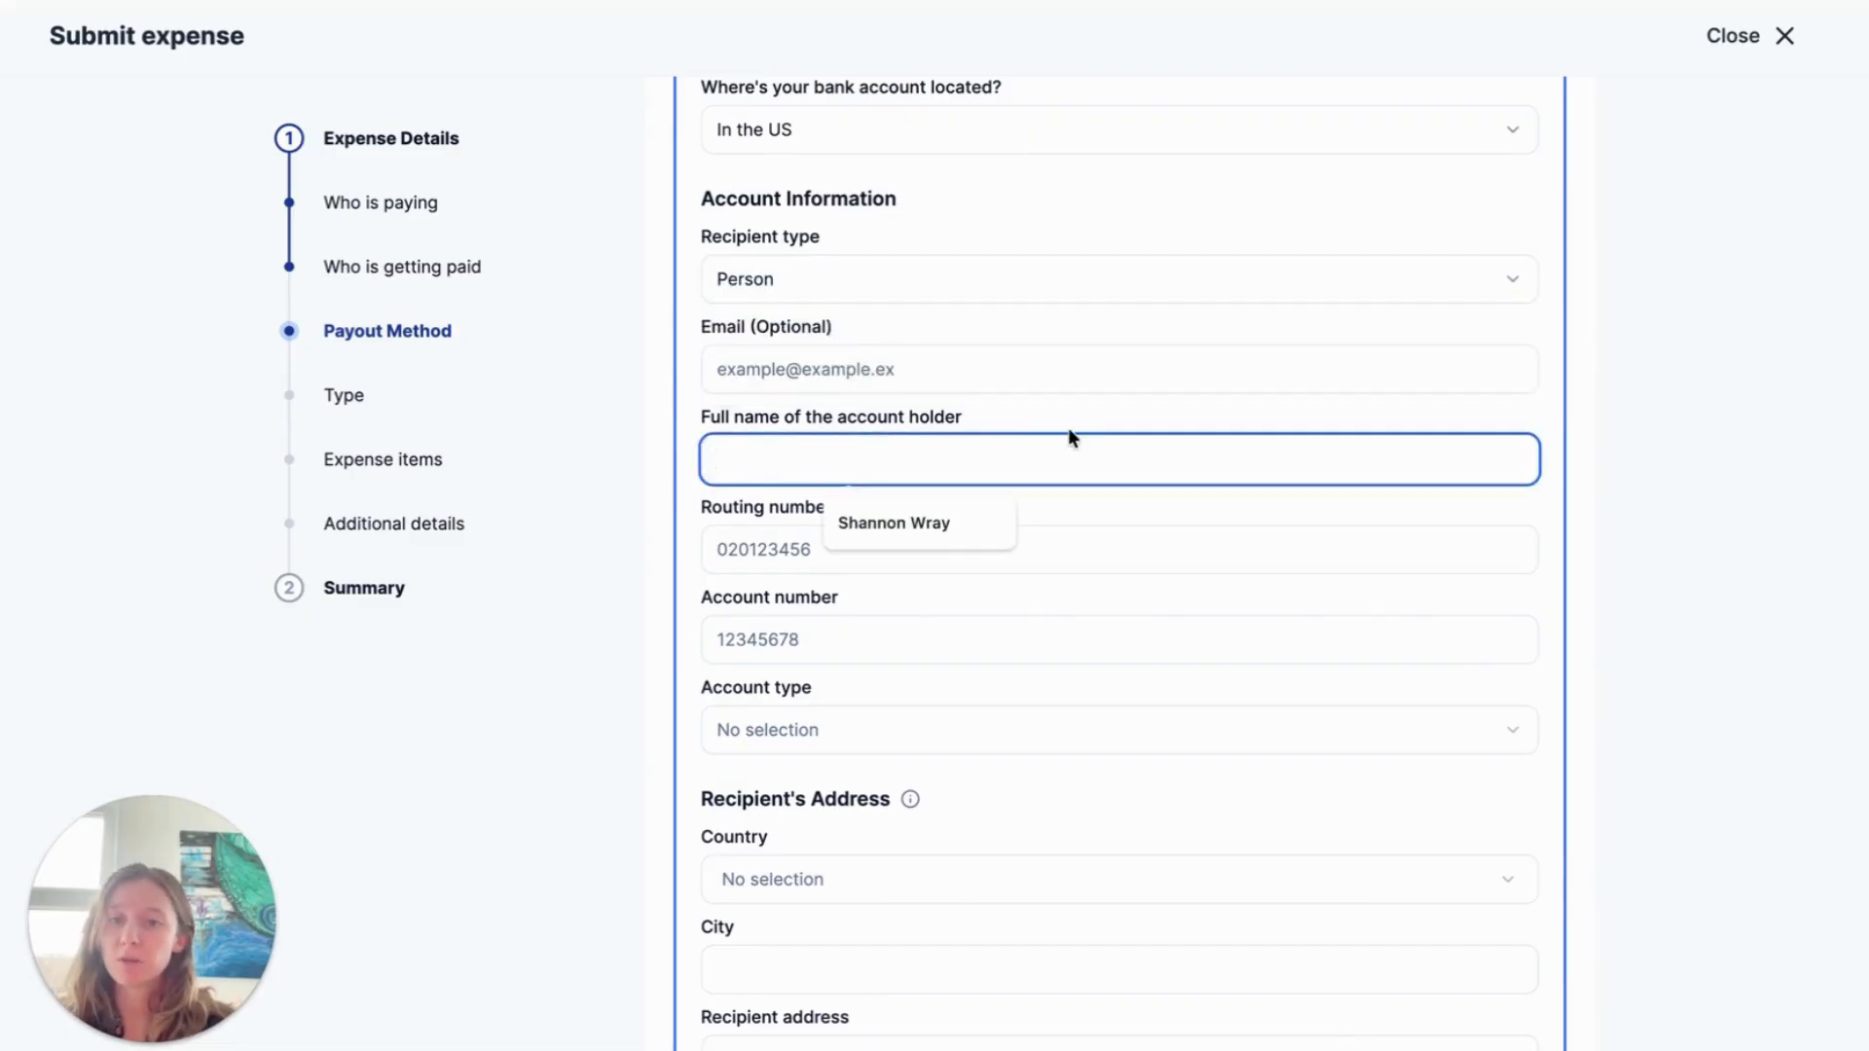
pyautogui.scroll(-1, 1067, 429)
pyautogui.click(867, 433)
pyautogui.scroll(-1, 921, 393)
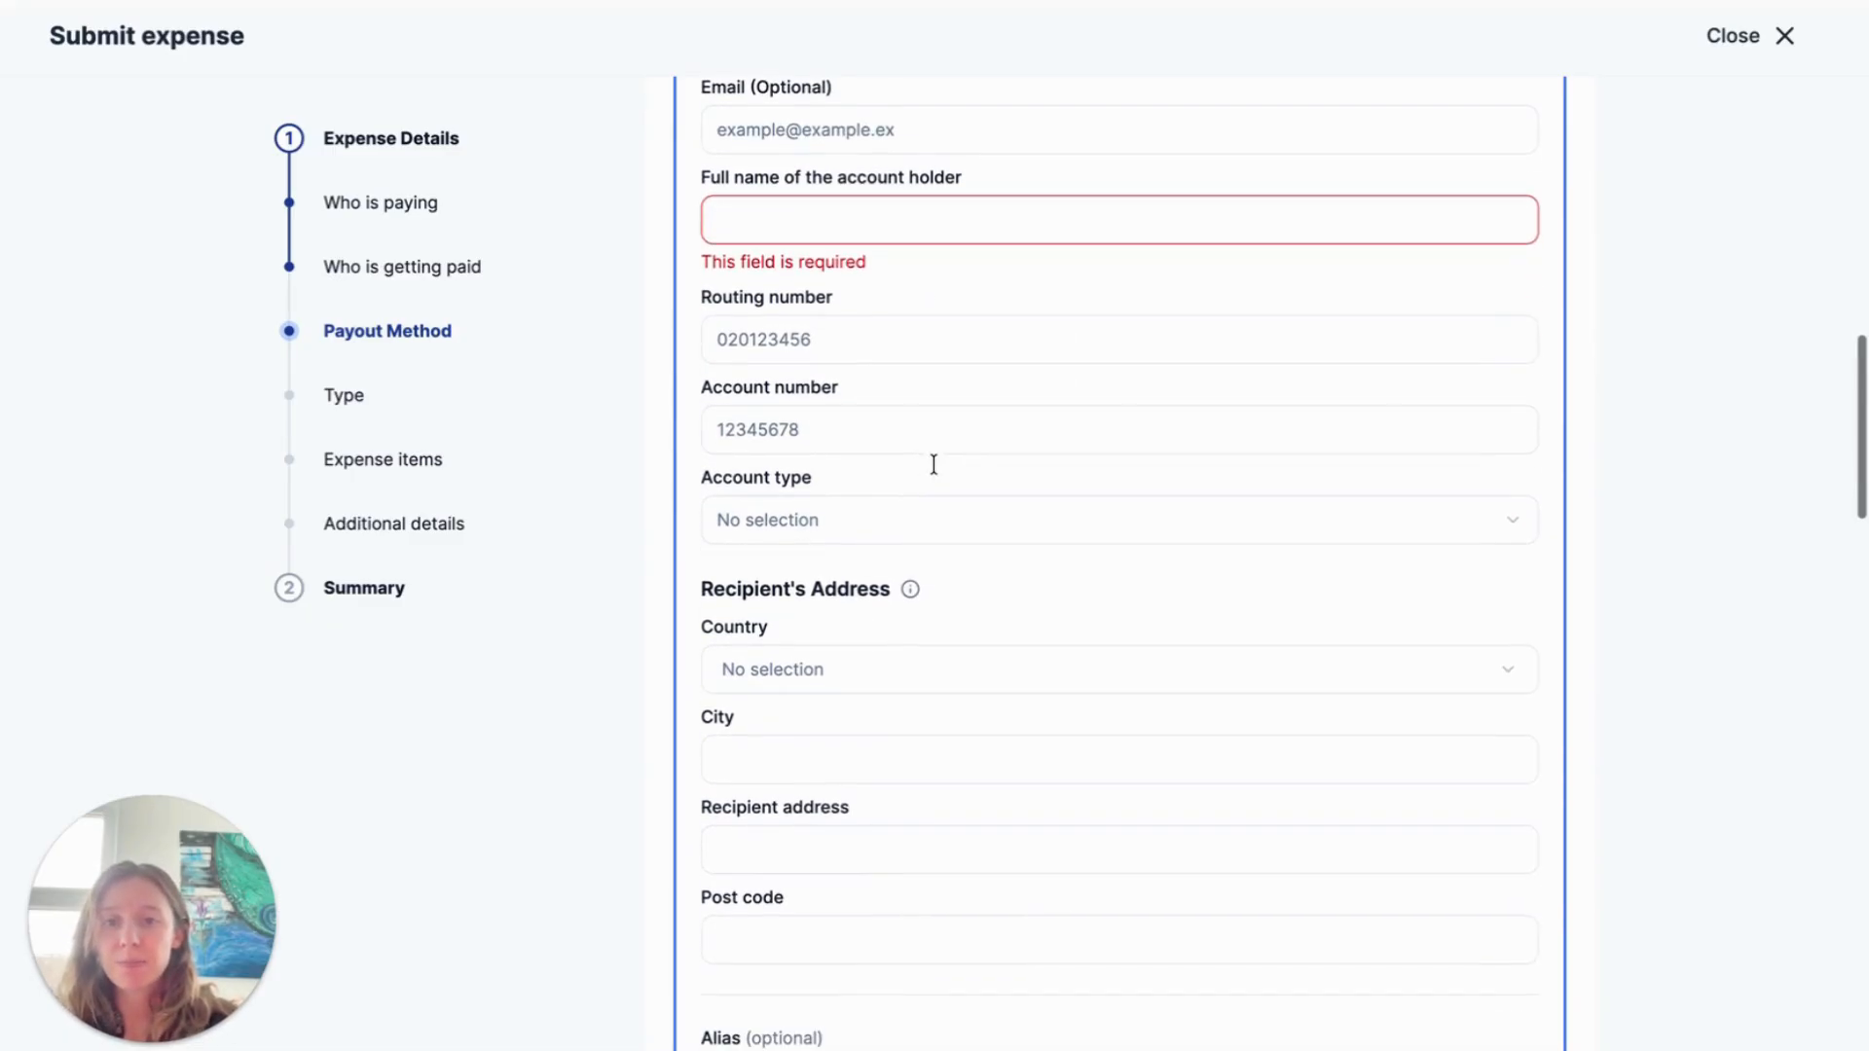
pyautogui.click(718, 339)
pyautogui.click(800, 430)
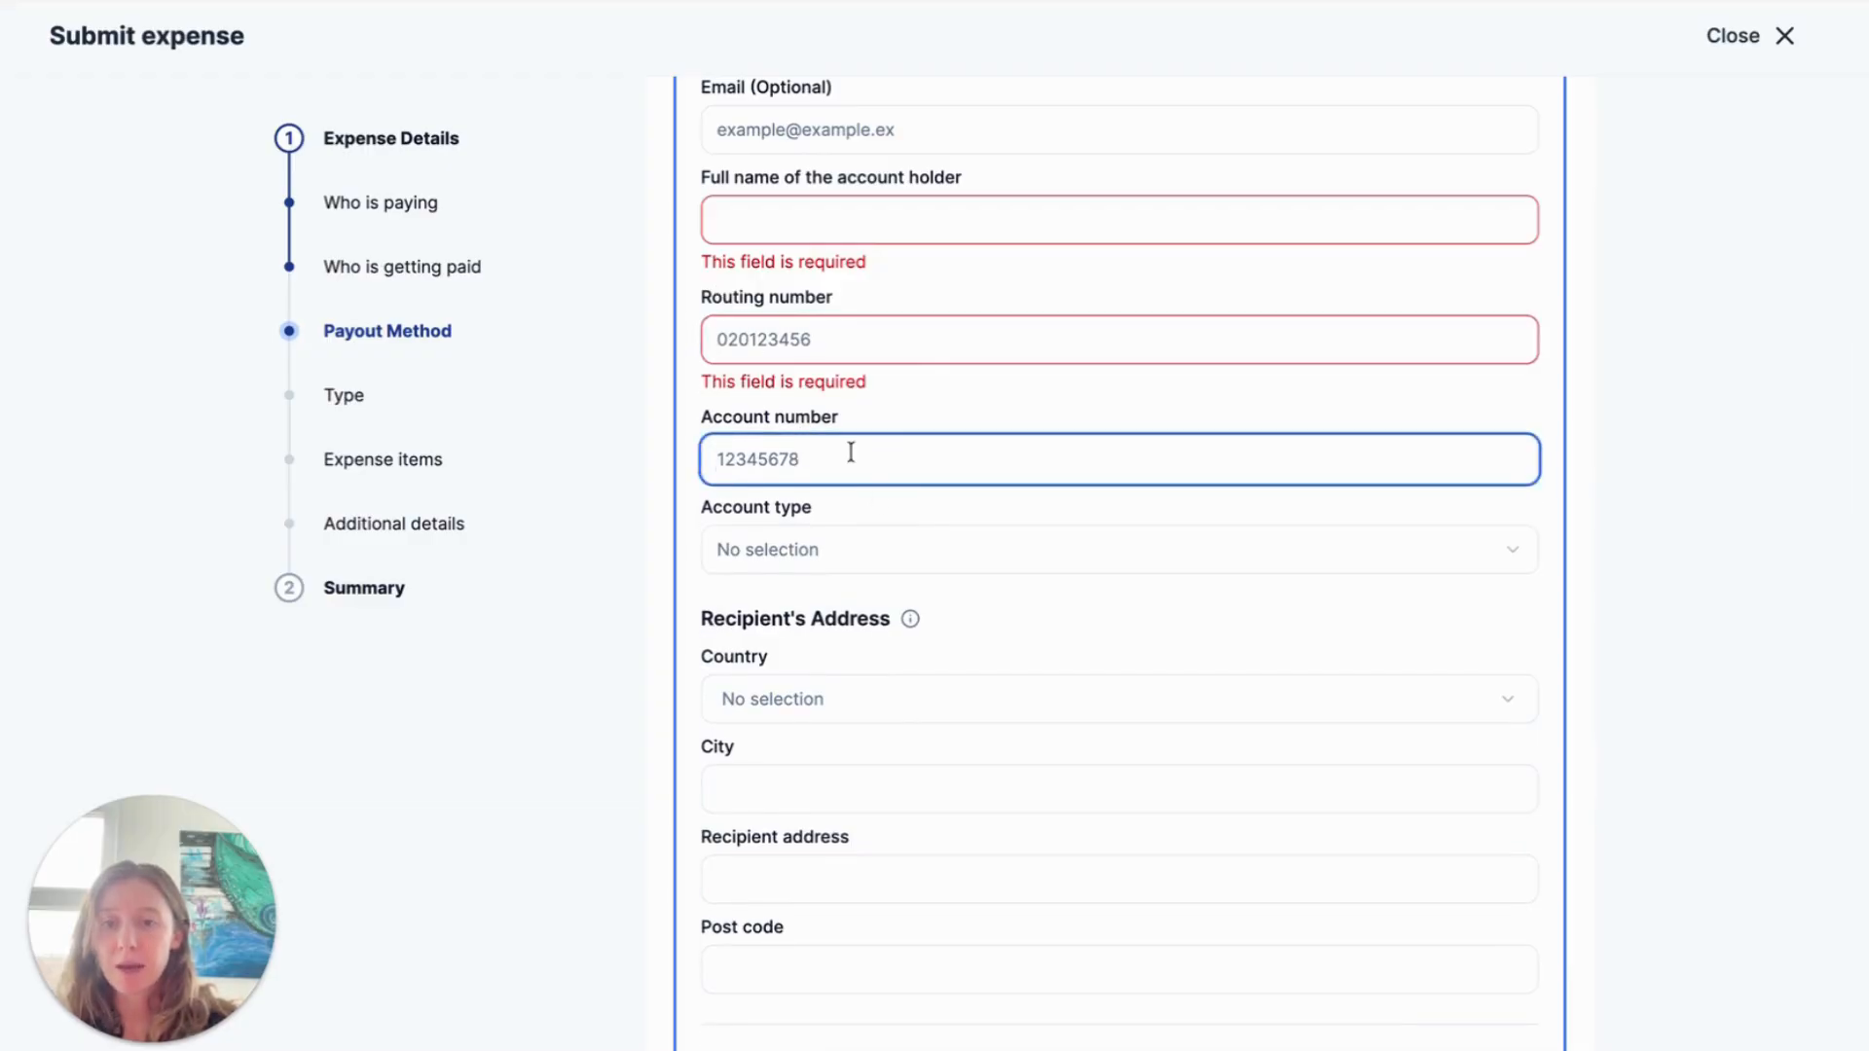
pyautogui.scroll(-2, 871, 525)
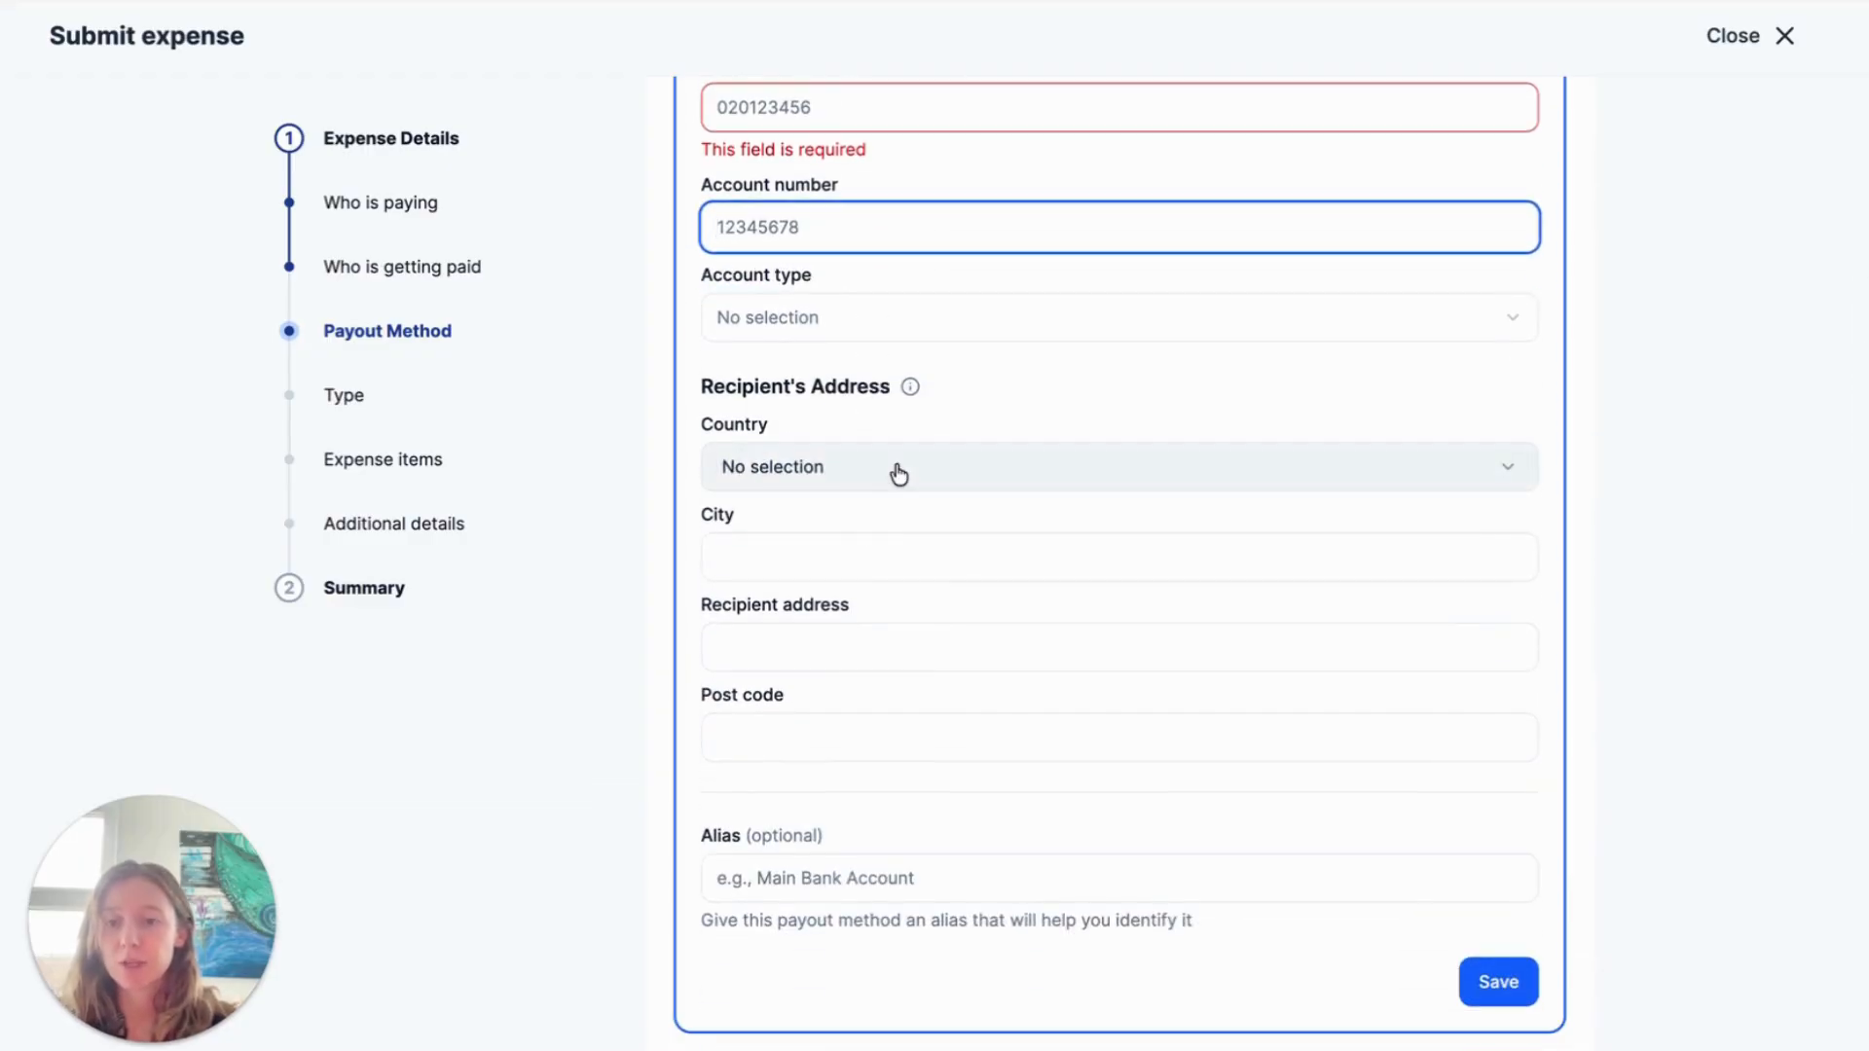
pyautogui.scroll(1, 1051, 701)
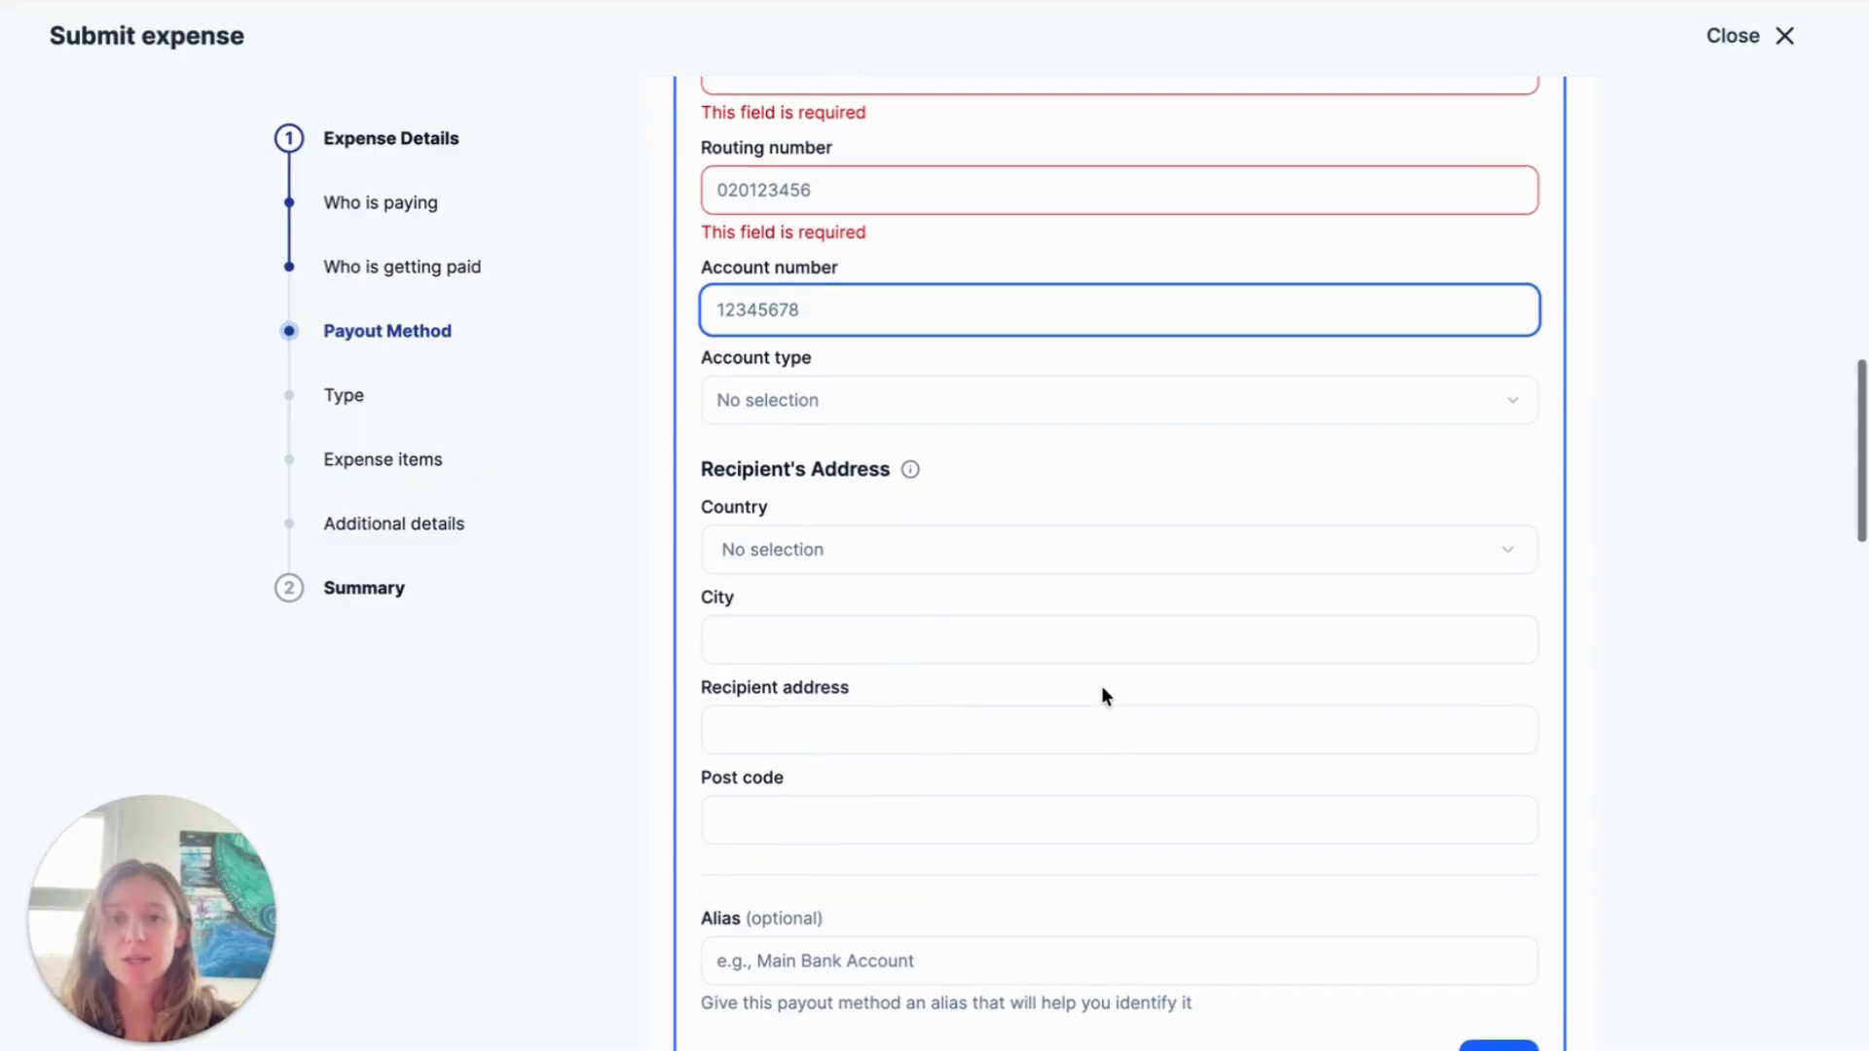
pyautogui.scroll(-1, 1101, 693)
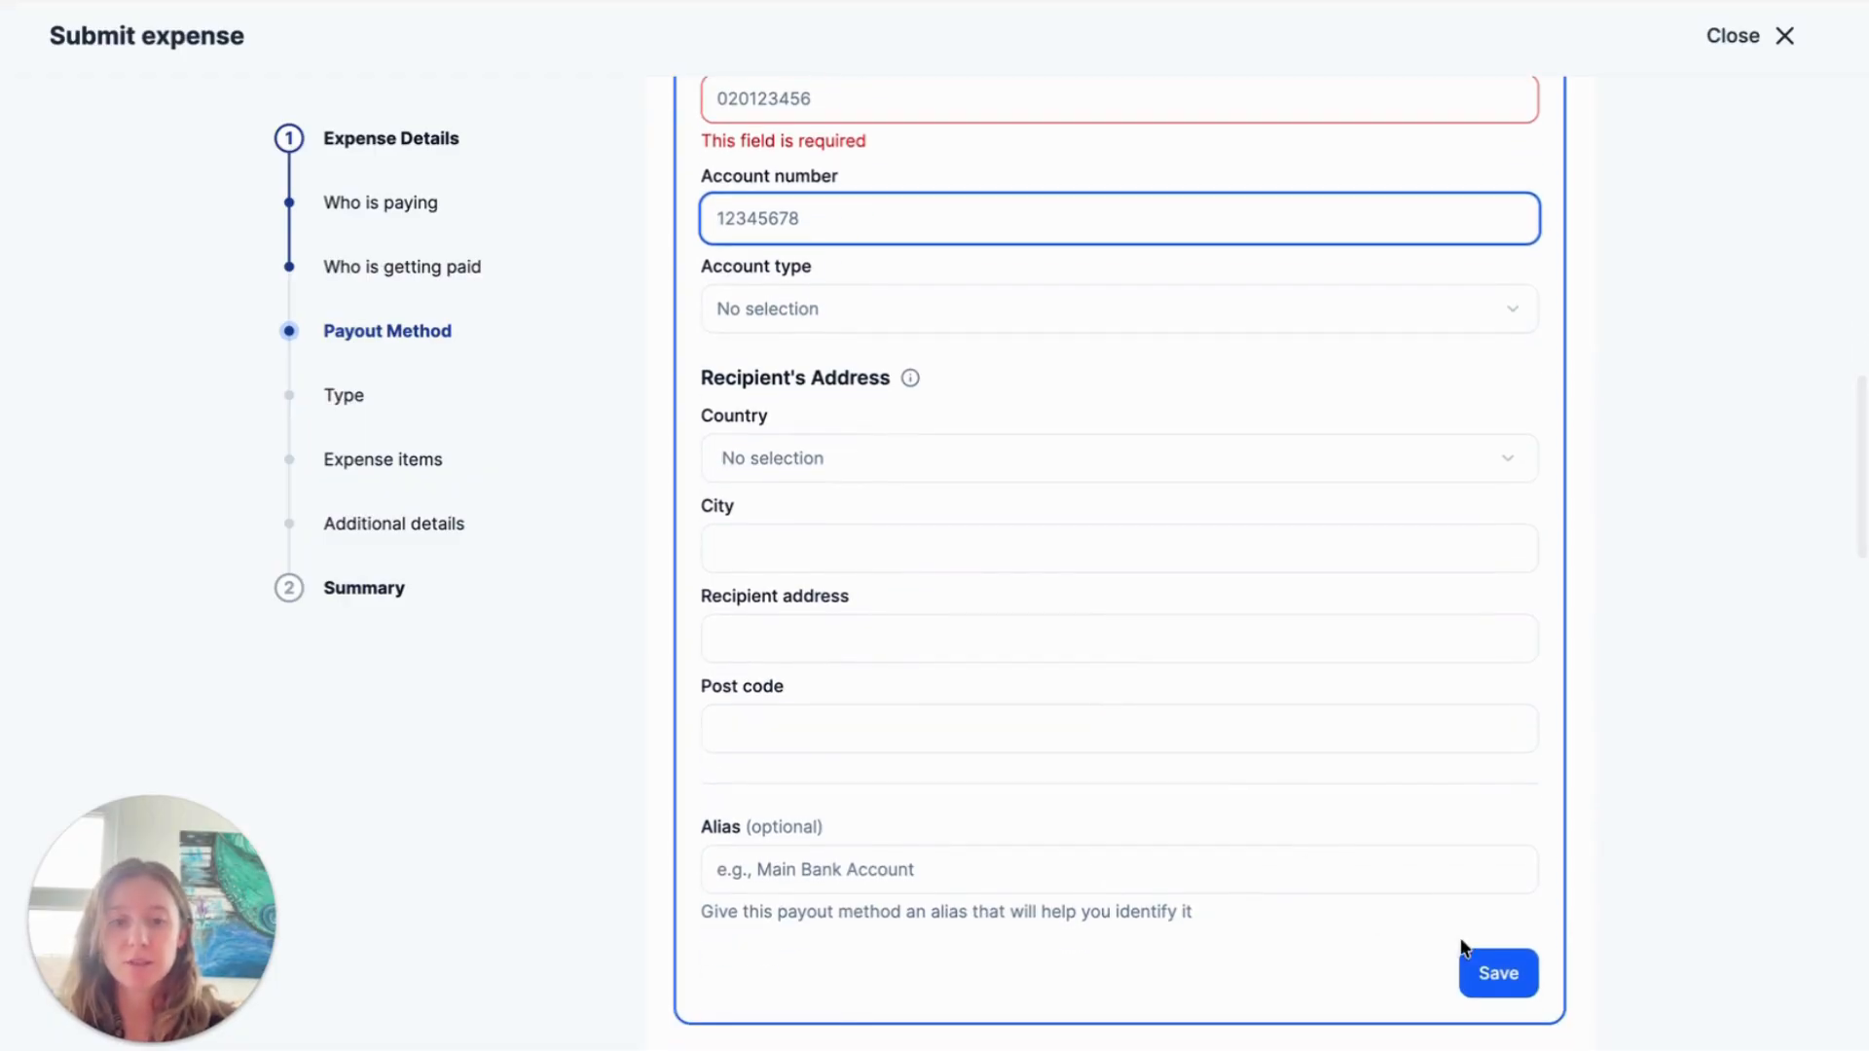
pyautogui.scroll(10, 1393, 821)
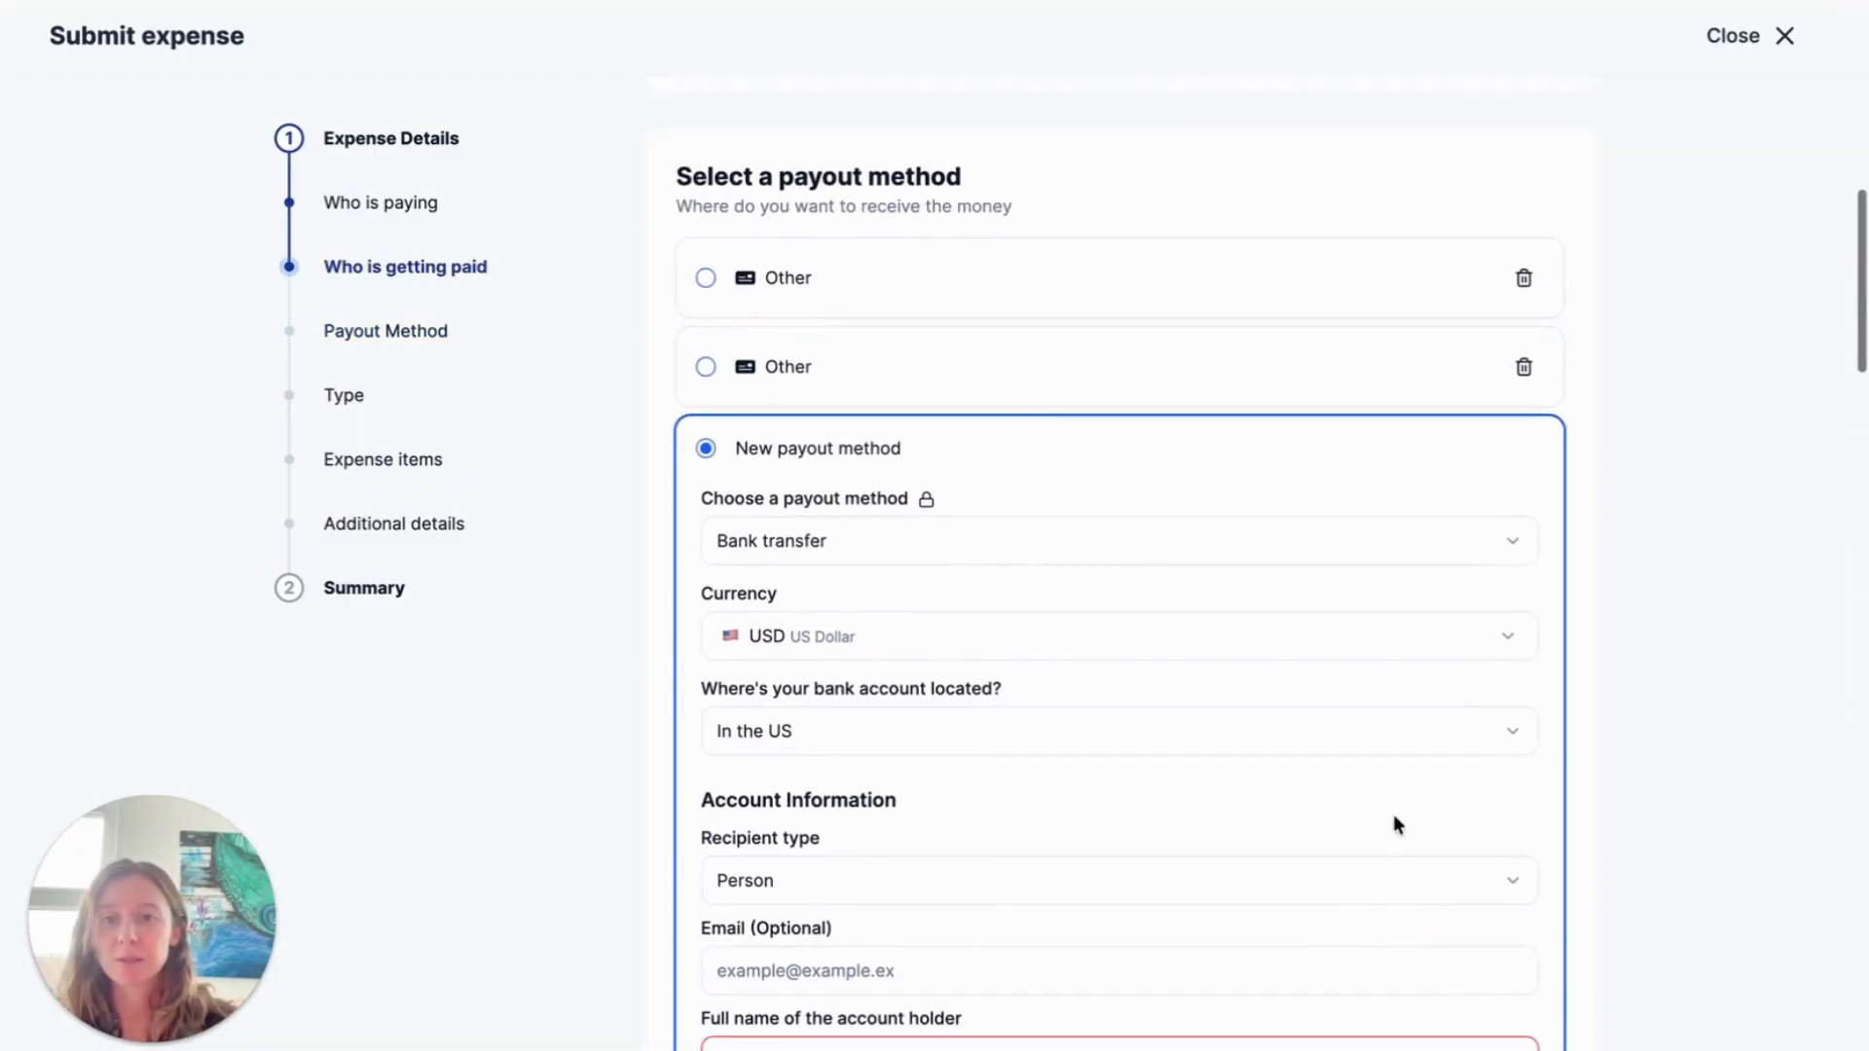
# Step: Select the saved Other payout method with USD currency and the details "Test"
pyautogui.click(701, 370)
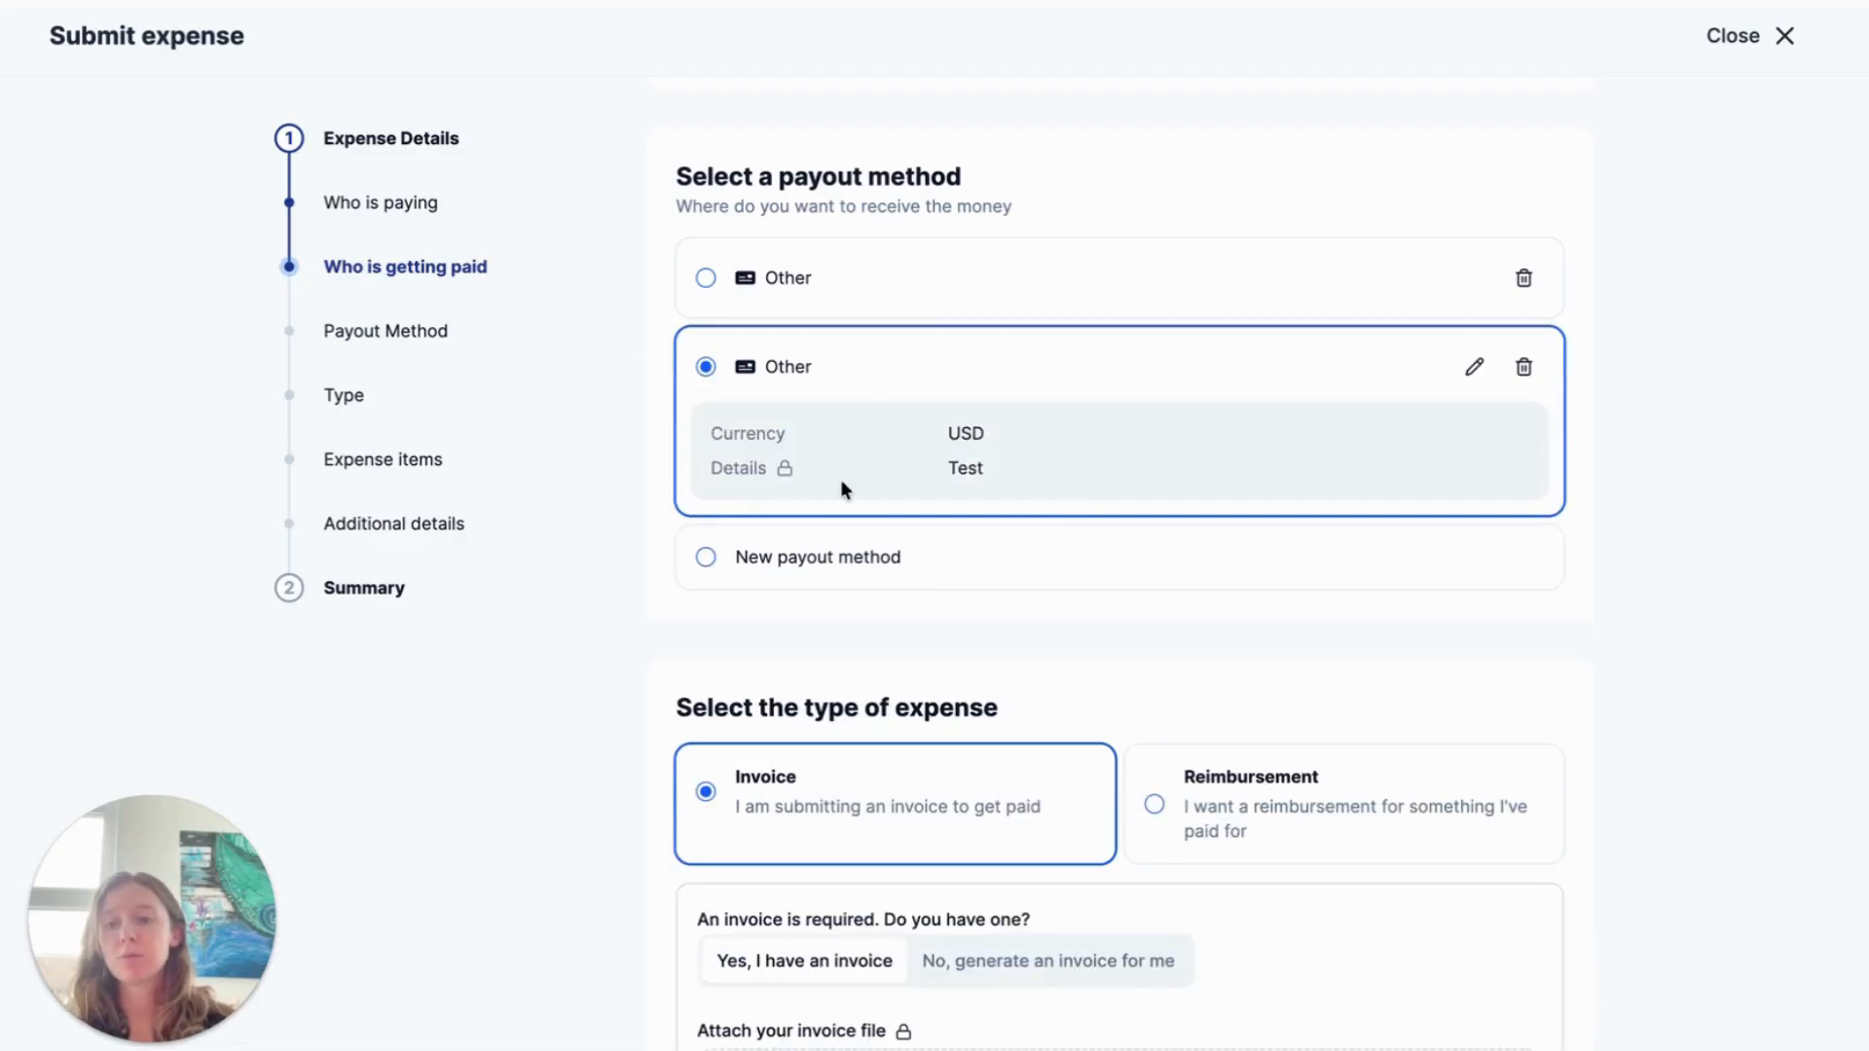
pyautogui.scroll(-2, 1177, 568)
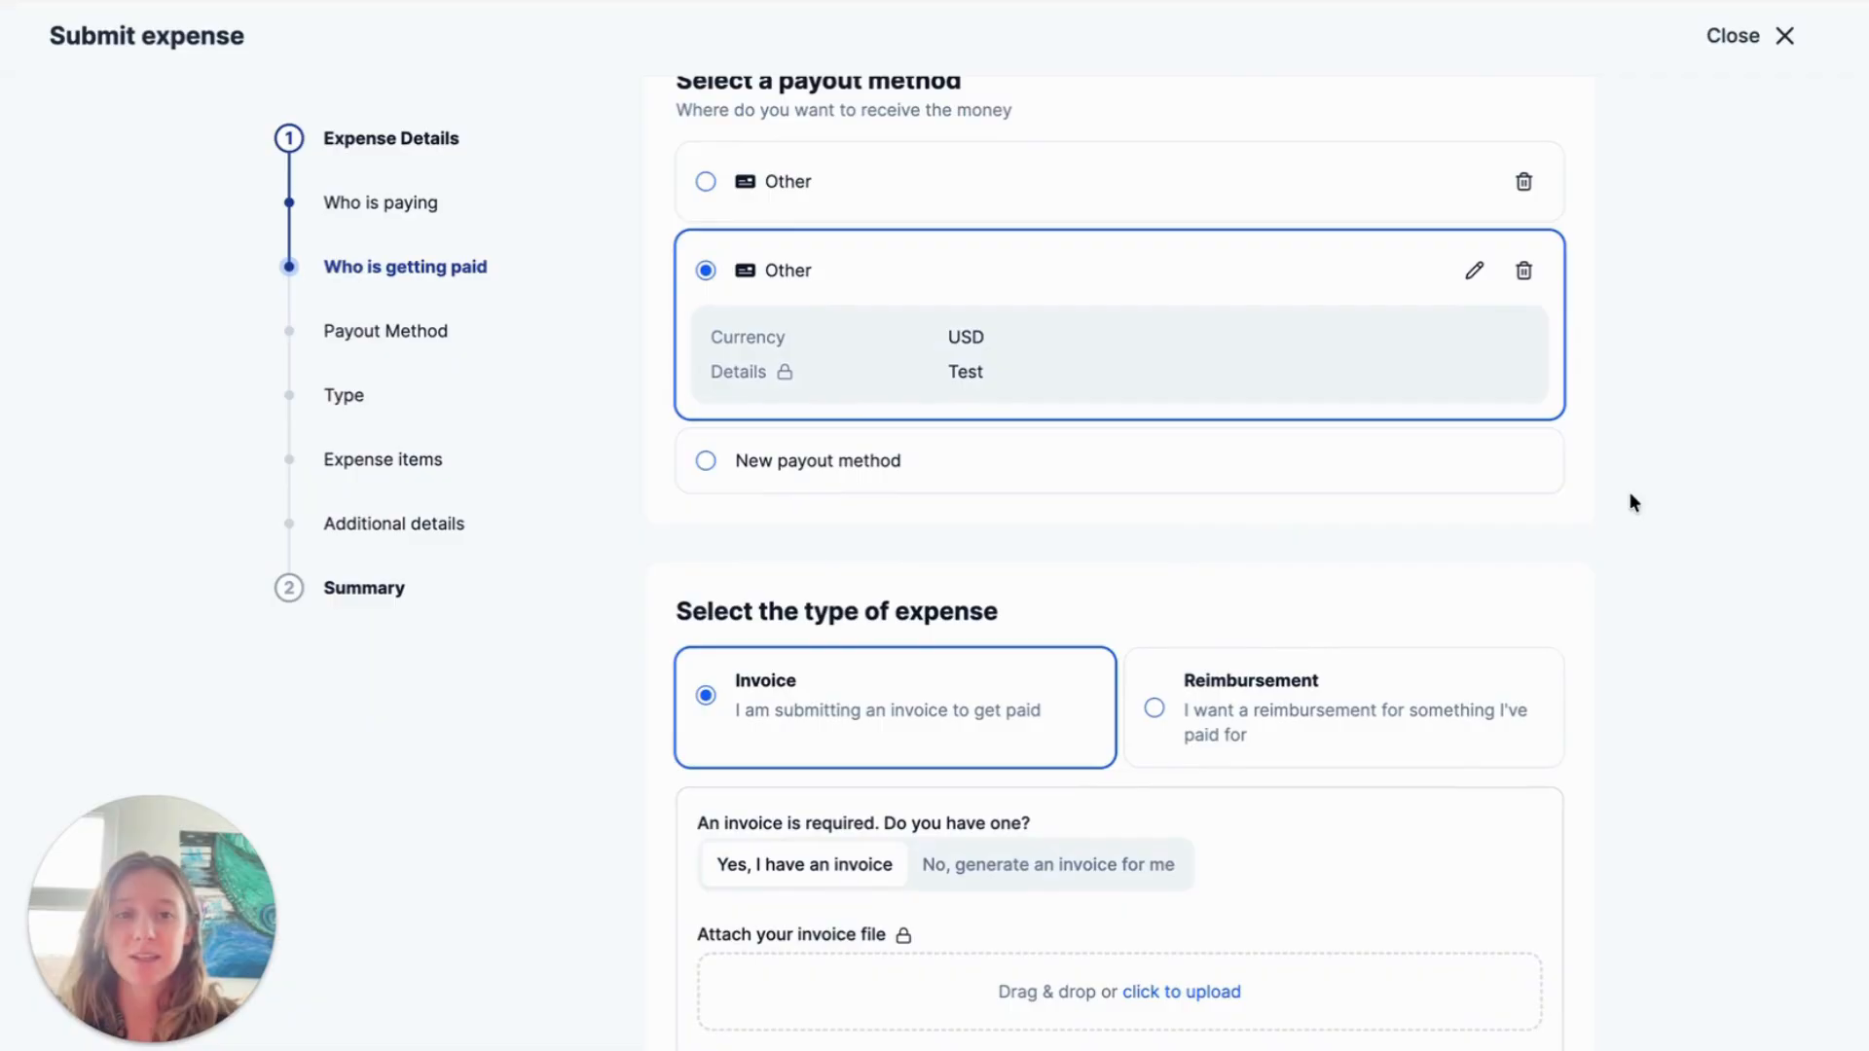
pyautogui.scroll(-4, 1677, 510)
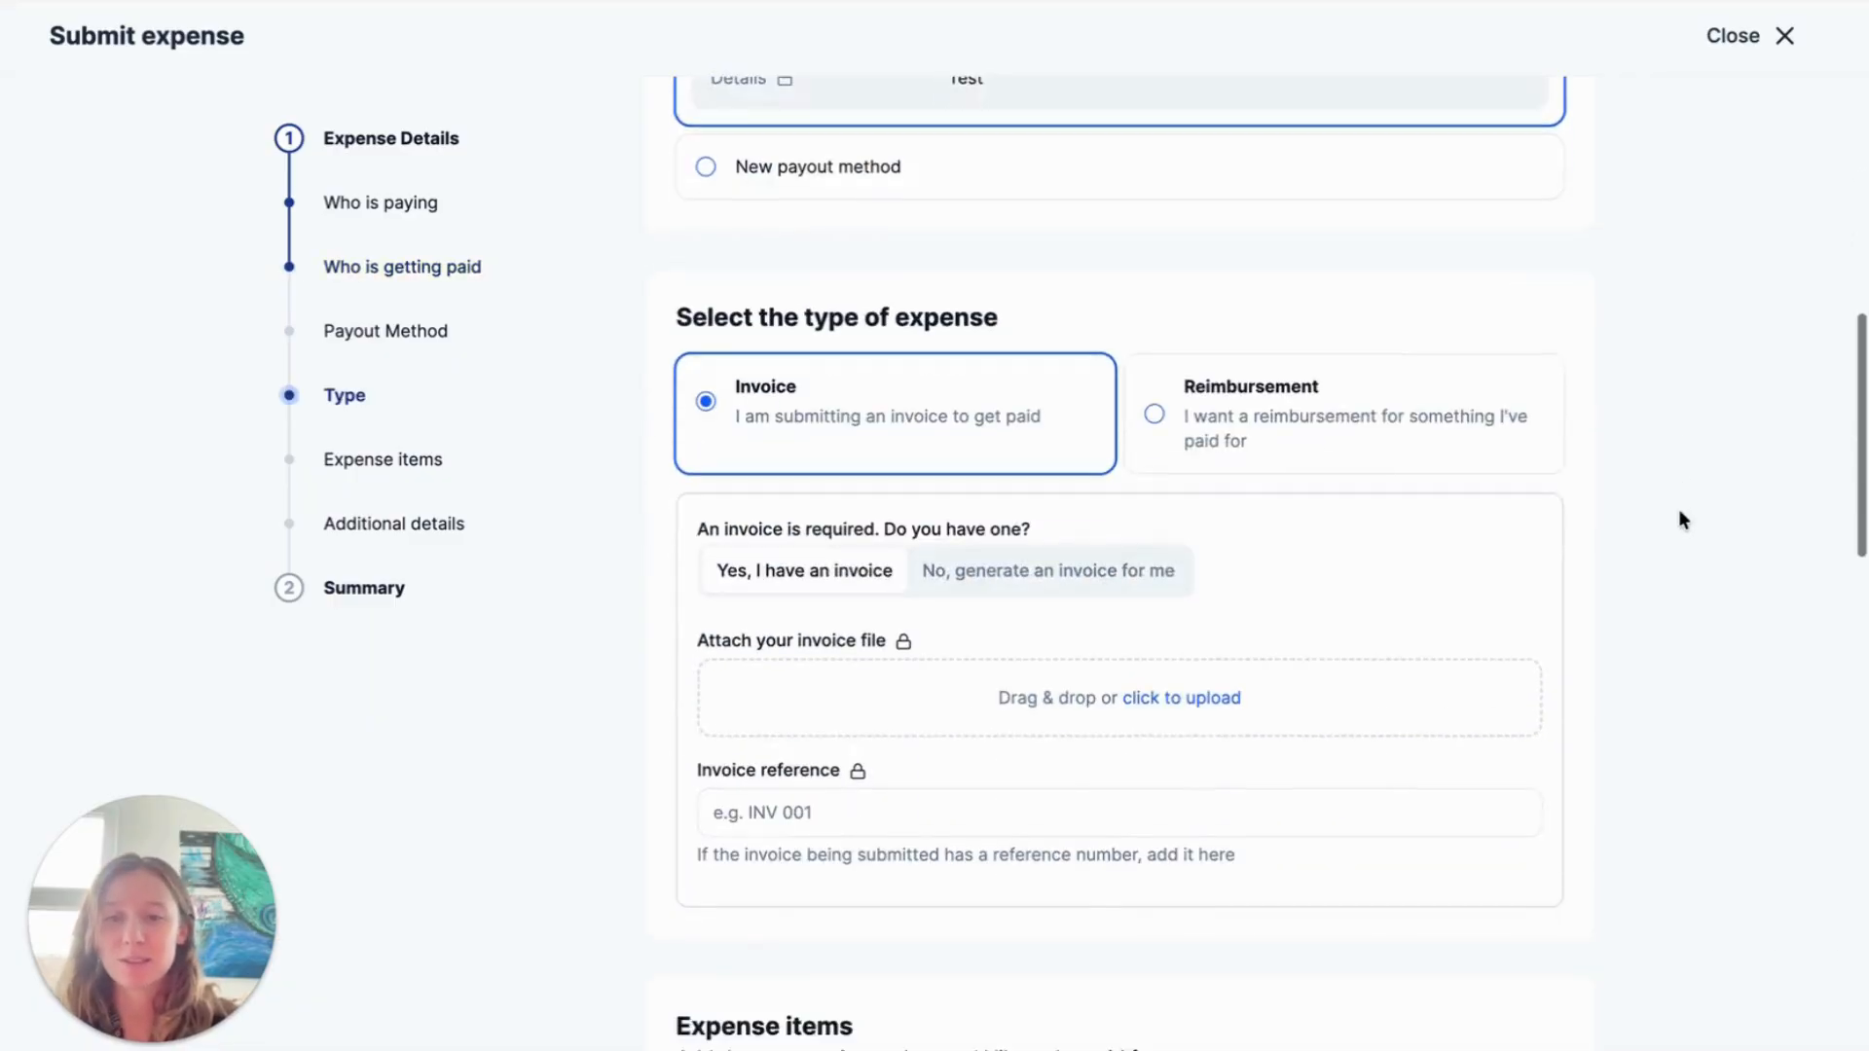
# Step: Choose to have the invoice generated, check the Reimbursement type, and keep the expense type as Invoice
pyautogui.scroll(-1, 1677, 510)
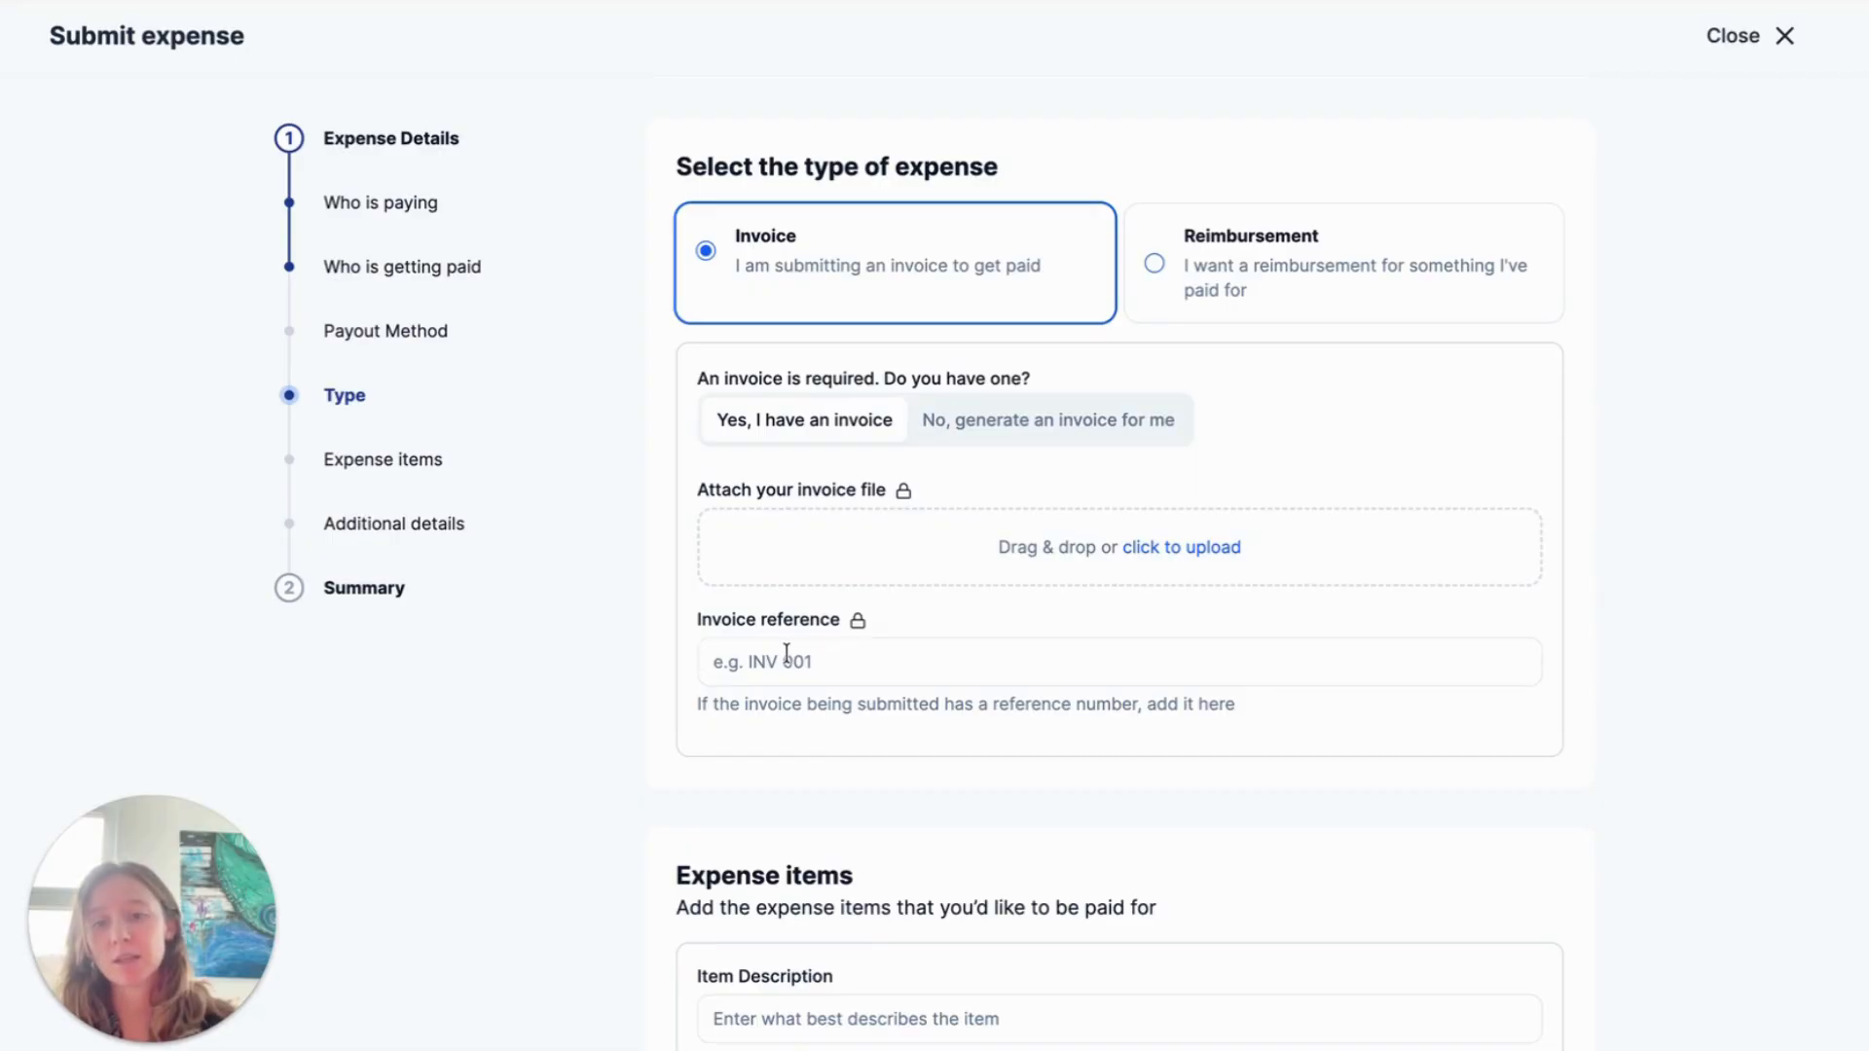
pyautogui.click(973, 418)
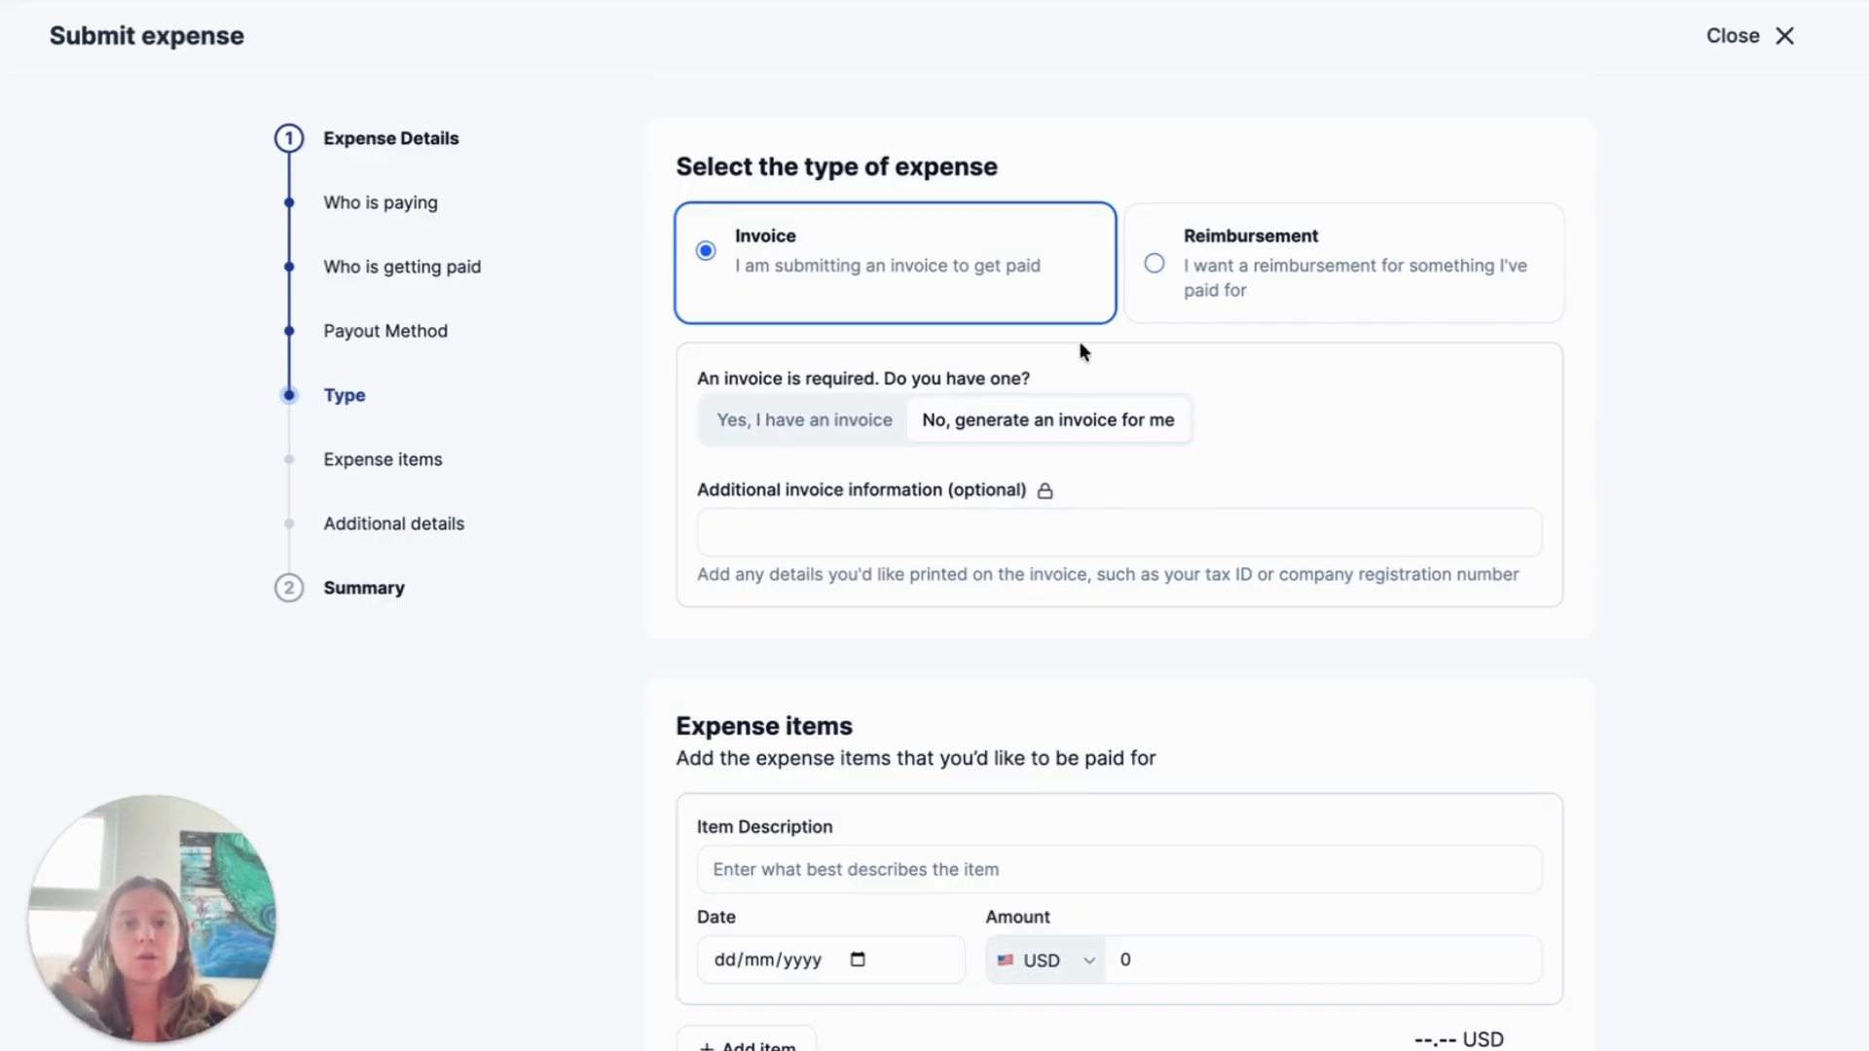
pyautogui.click(1202, 280)
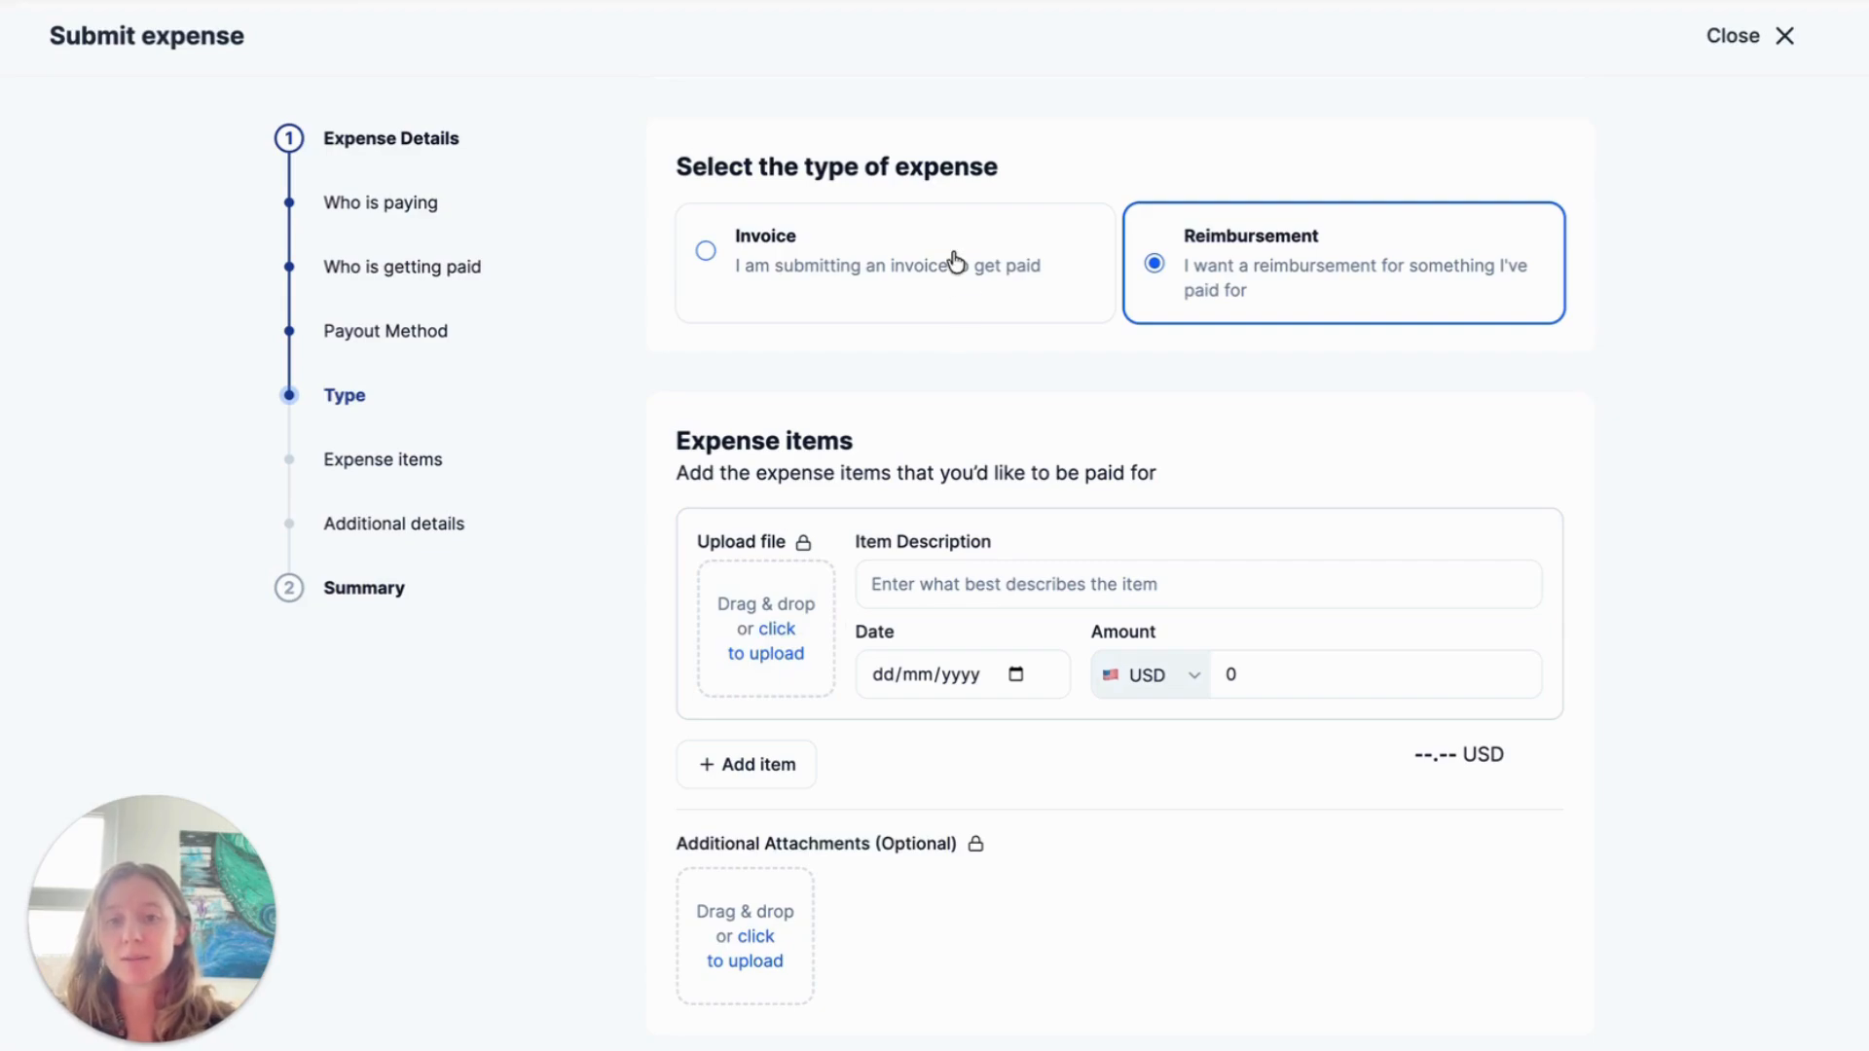
pyautogui.click(885, 263)
pyautogui.scroll(-3, 1018, 717)
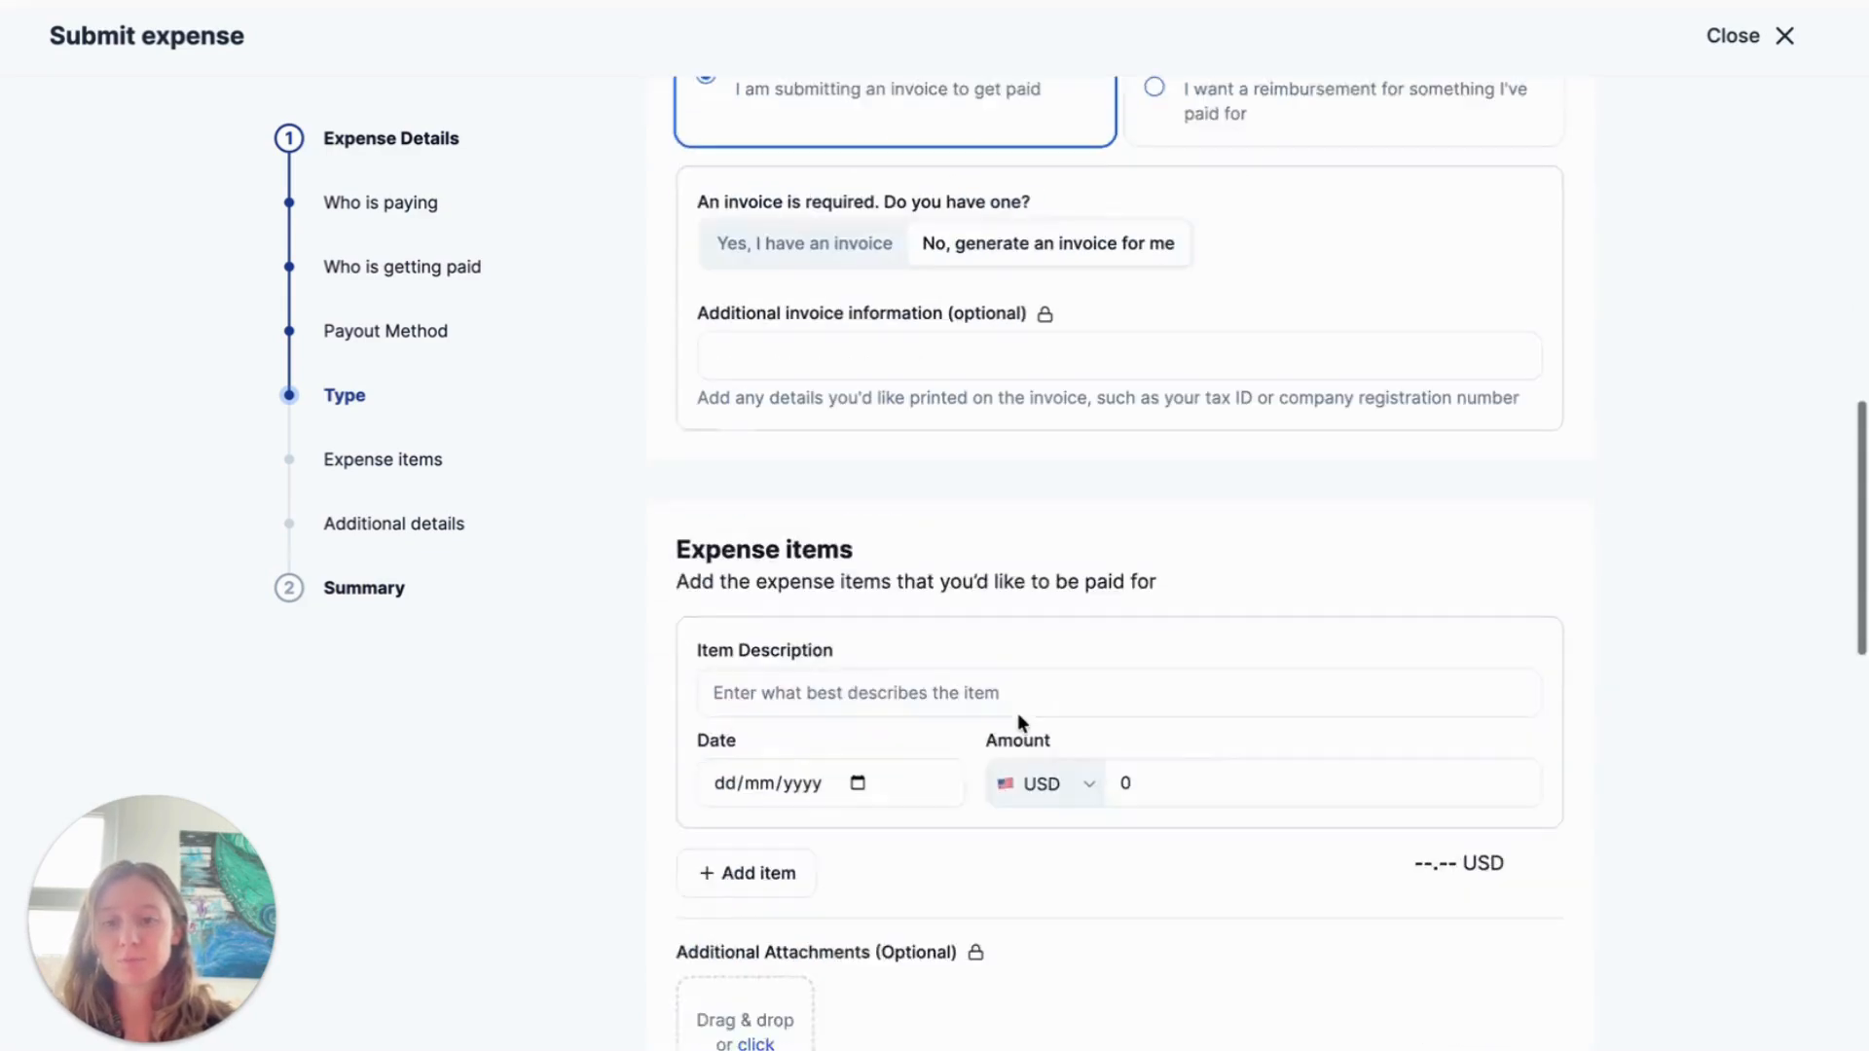
pyautogui.scroll(3, 1135, 434)
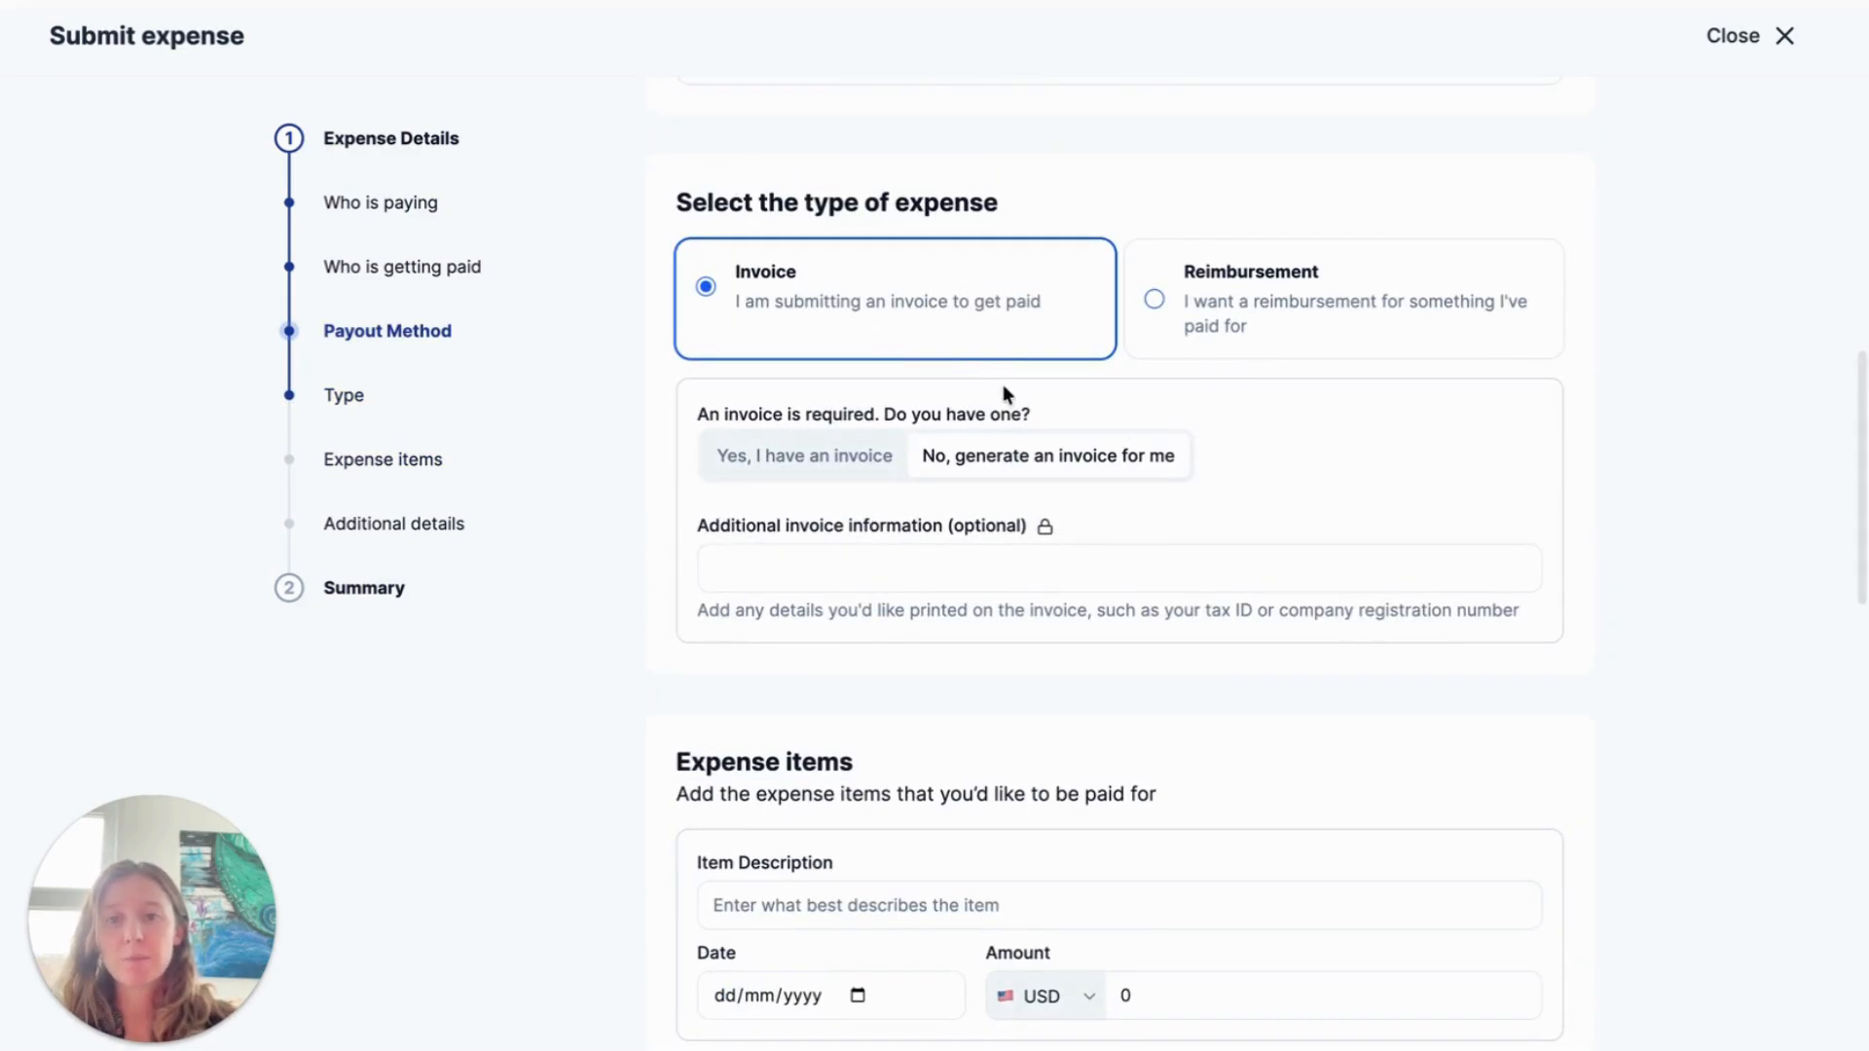
# Step: Fill in the expense item with the description "test expense" and an amount of 20 USD
pyautogui.scroll(-5, 1003, 390)
pyautogui.click(829, 405)
pyautogui.write('Test')
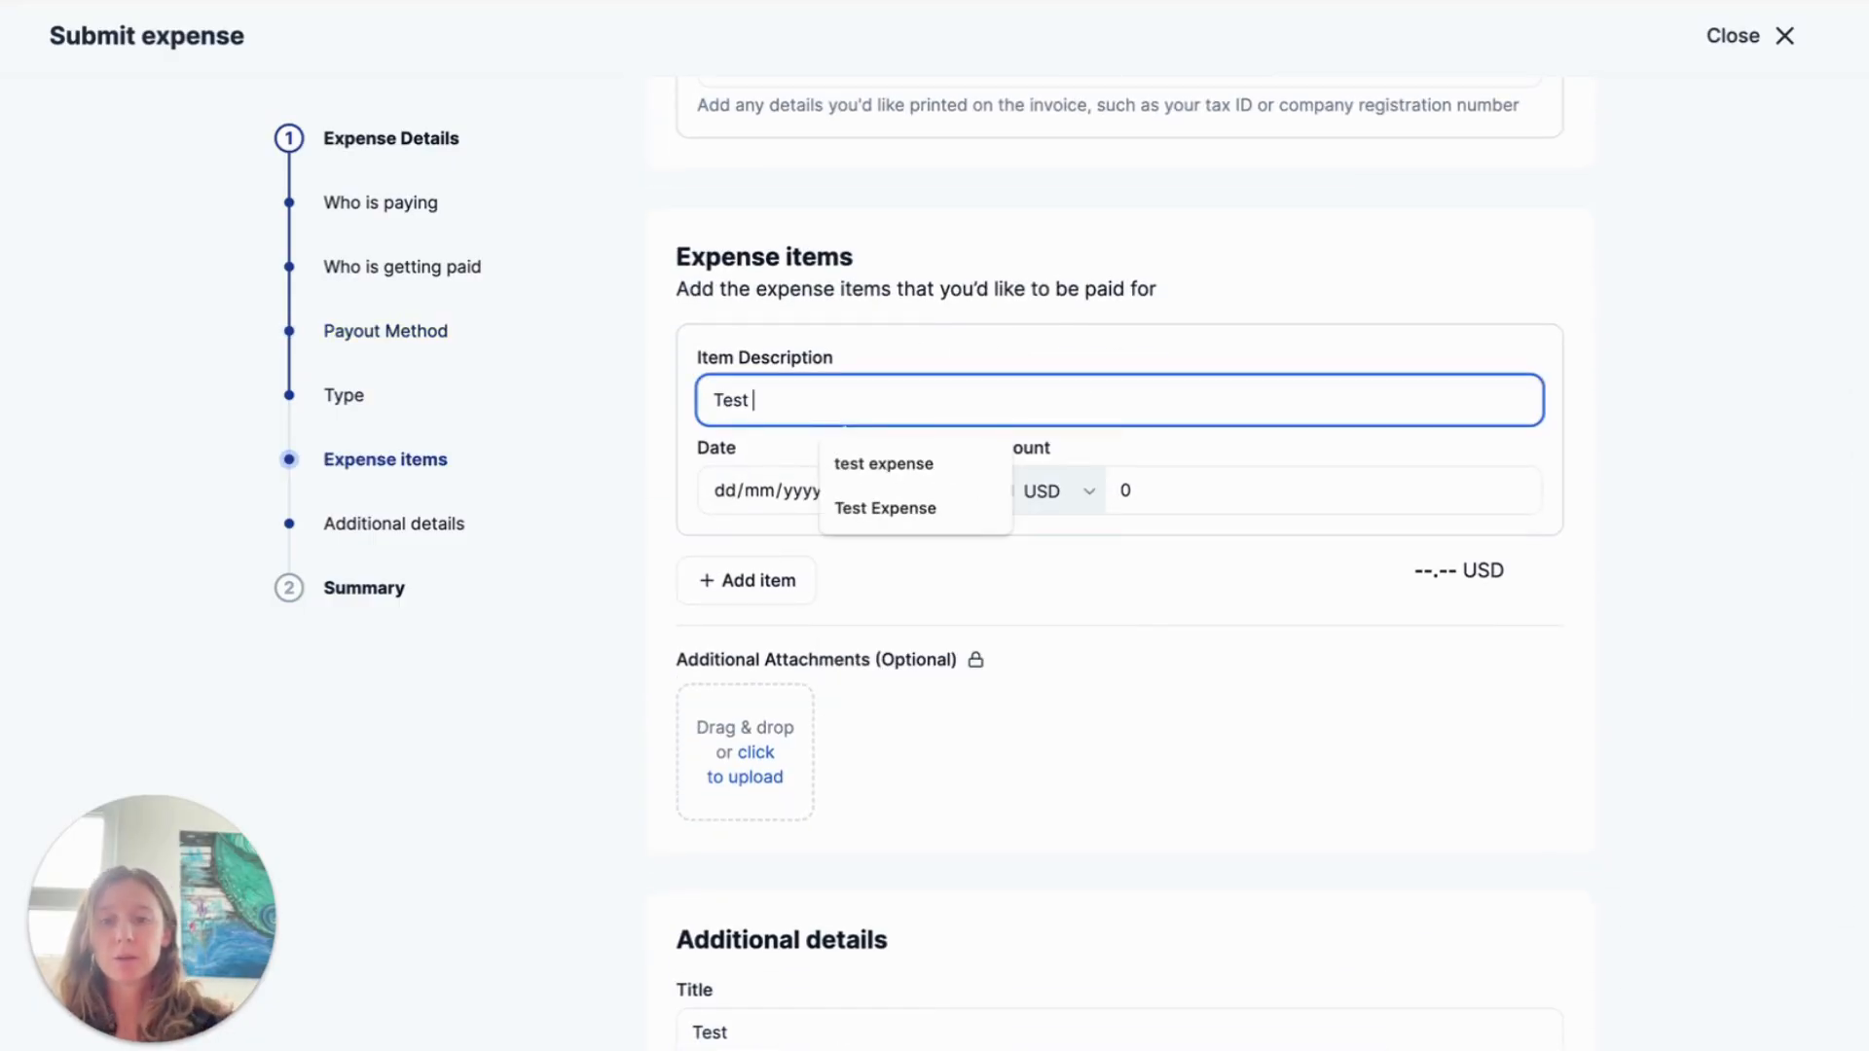
pyautogui.click(924, 465)
pyautogui.click(1205, 487)
pyautogui.write('20')
pyautogui.click(1185, 534)
pyautogui.scroll(-5, 1185, 533)
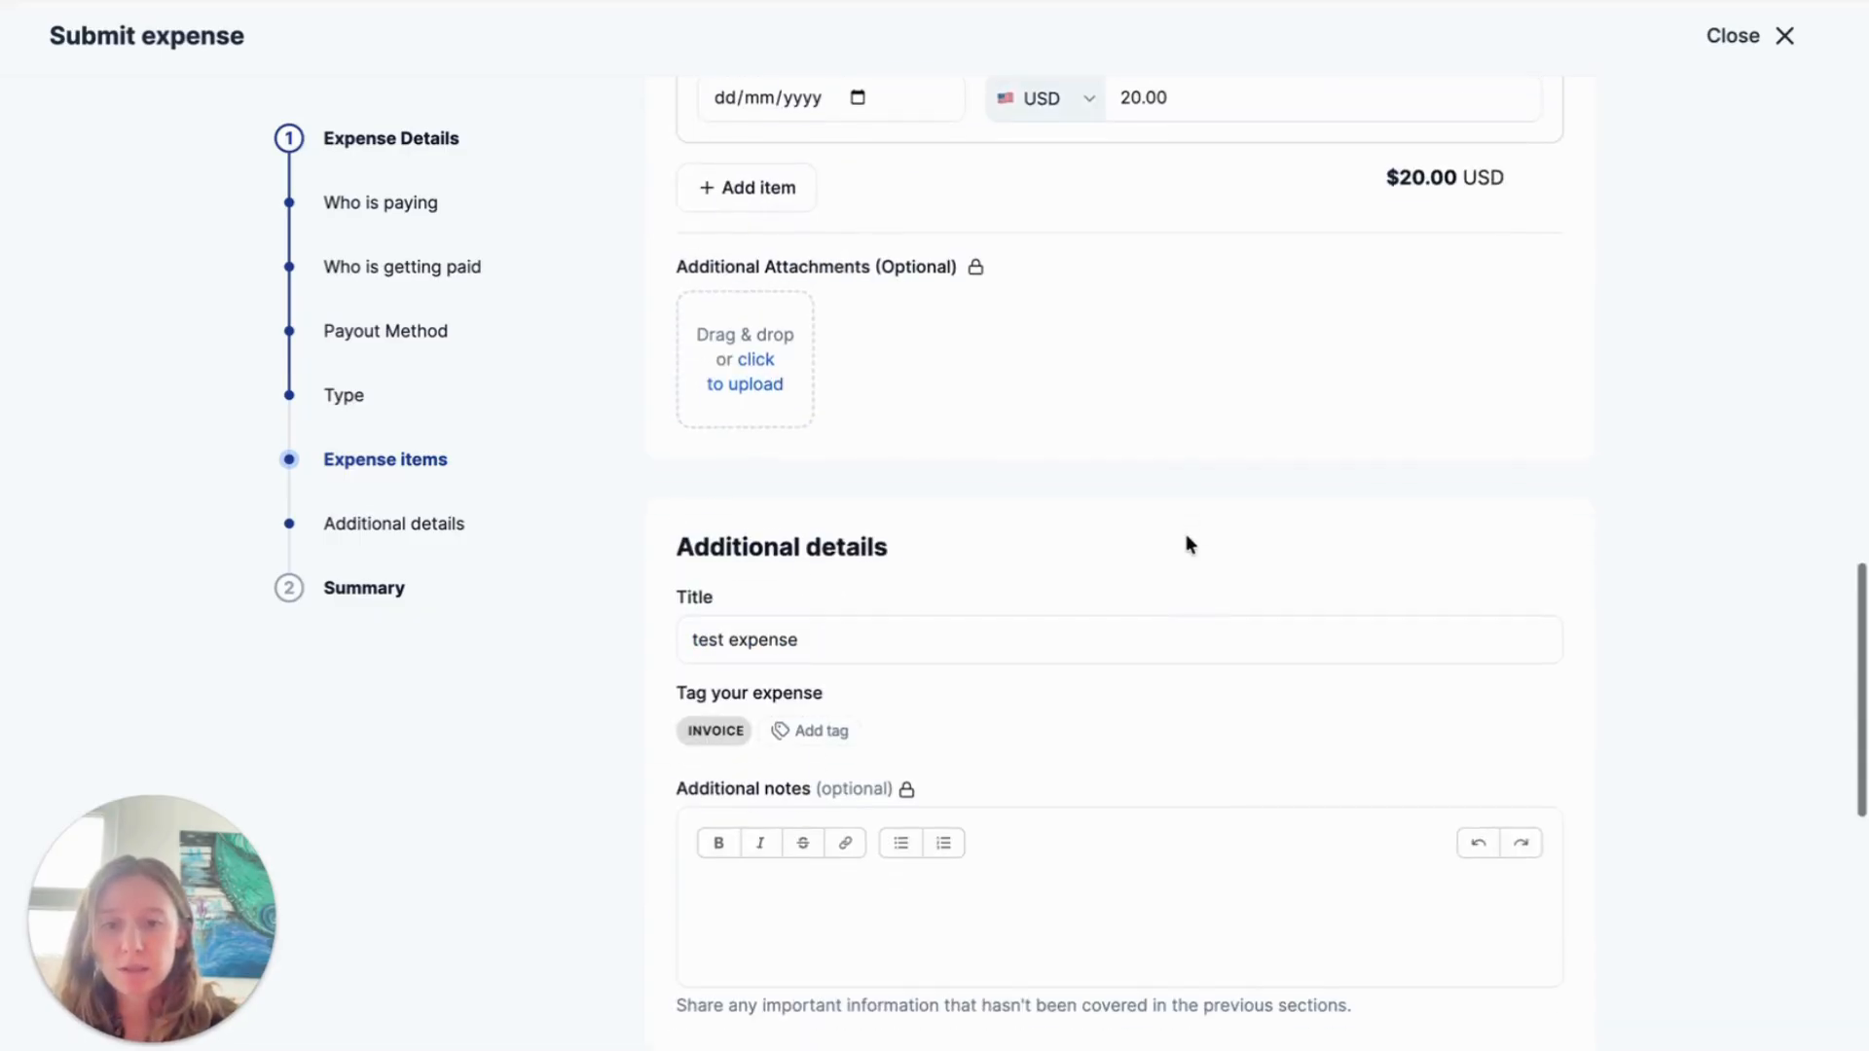
pyautogui.scroll(3, 1141, 569)
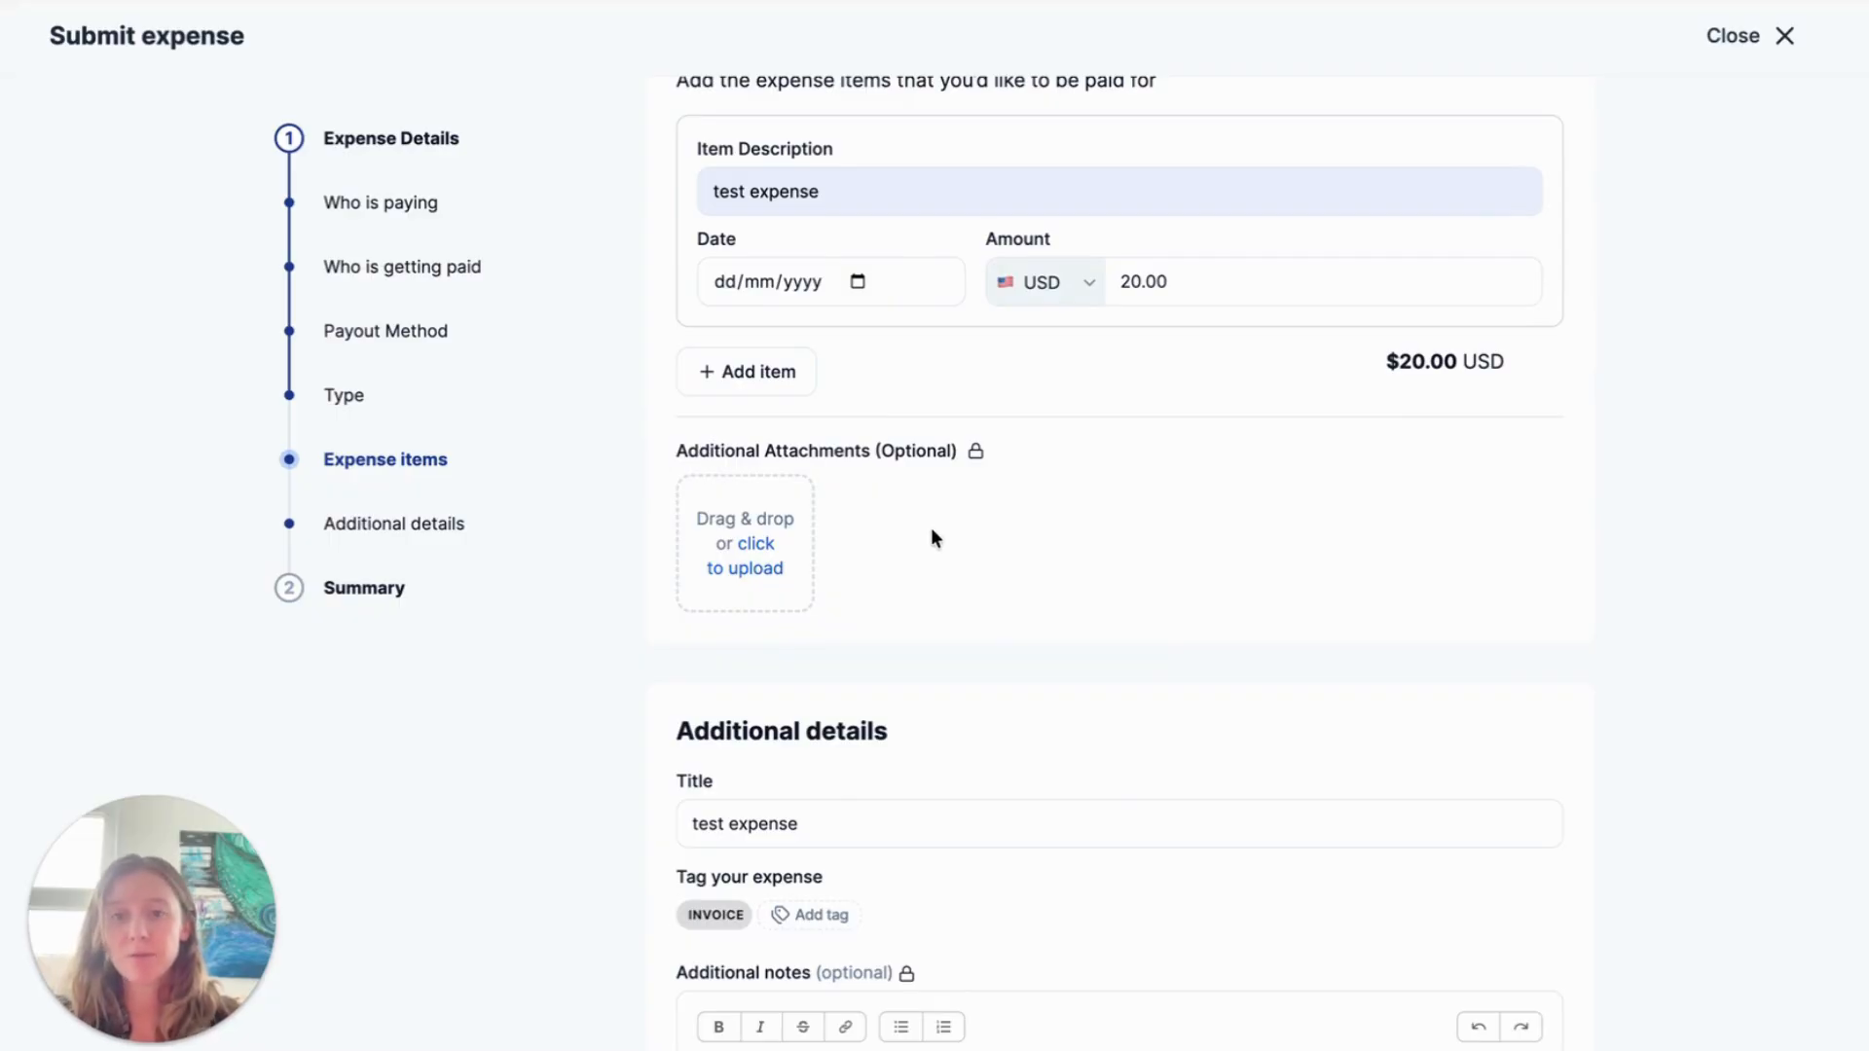
# Step: Change the expense title in the additional details to "Test expense x2"
pyautogui.scroll(-2, 927, 526)
pyautogui.scroll(-1, 887, 623)
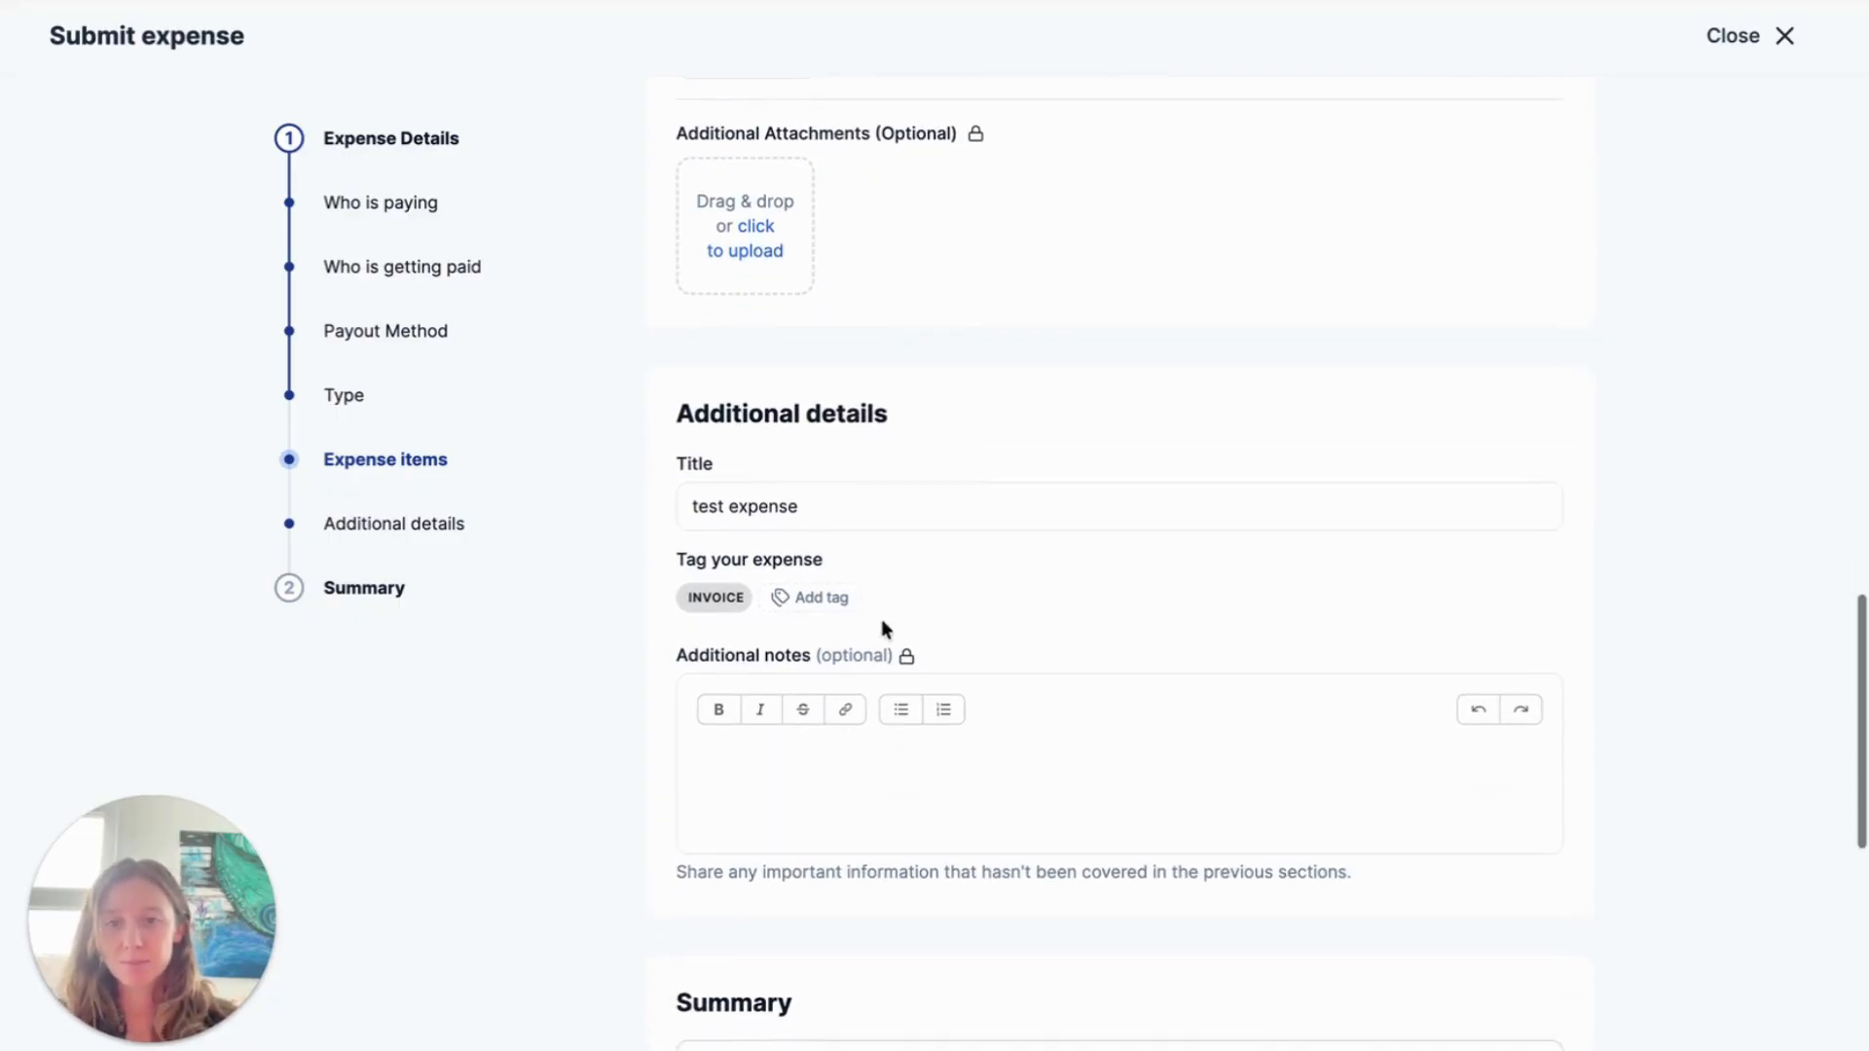
pyautogui.moveTo(667, 418); pyautogui.dragTo(867, 425)
pyautogui.click(965, 426)
pyautogui.scroll(-1, 756, 485)
pyautogui.click(686, 457)
pyautogui.click(822, 452)
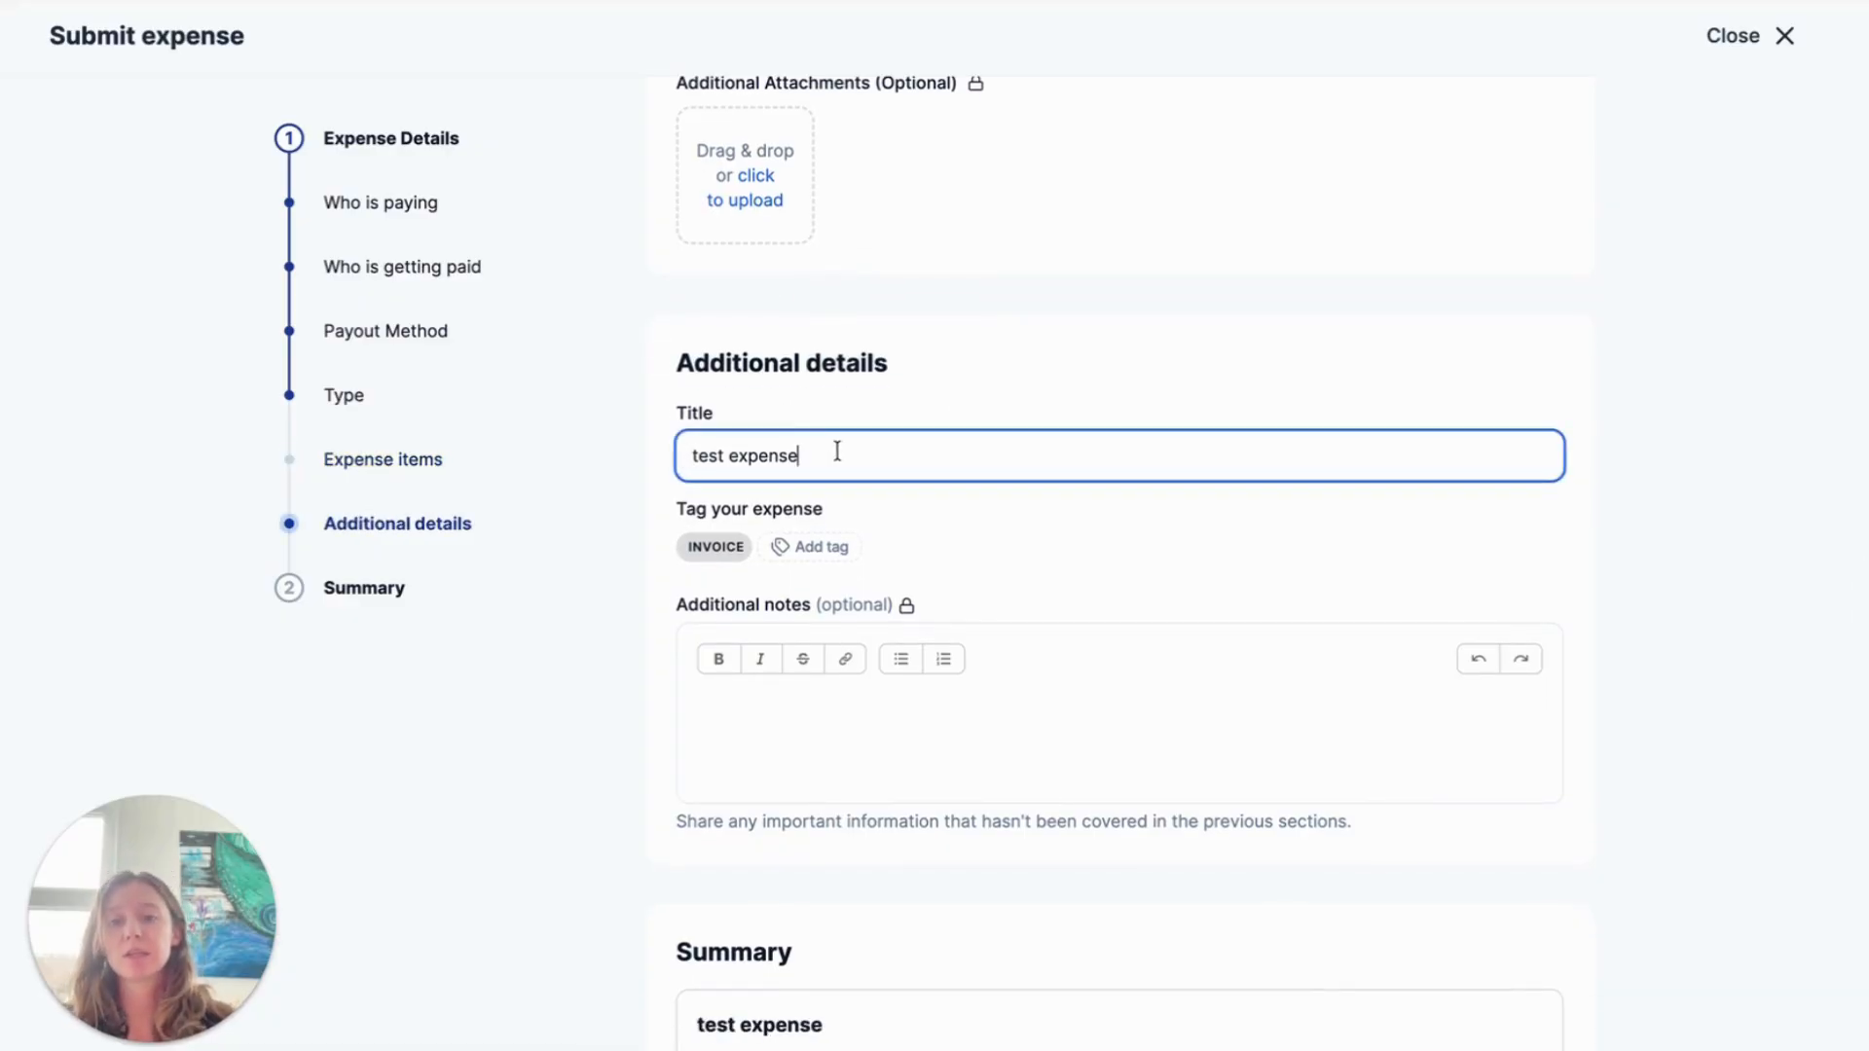
pyautogui.click(963, 478)
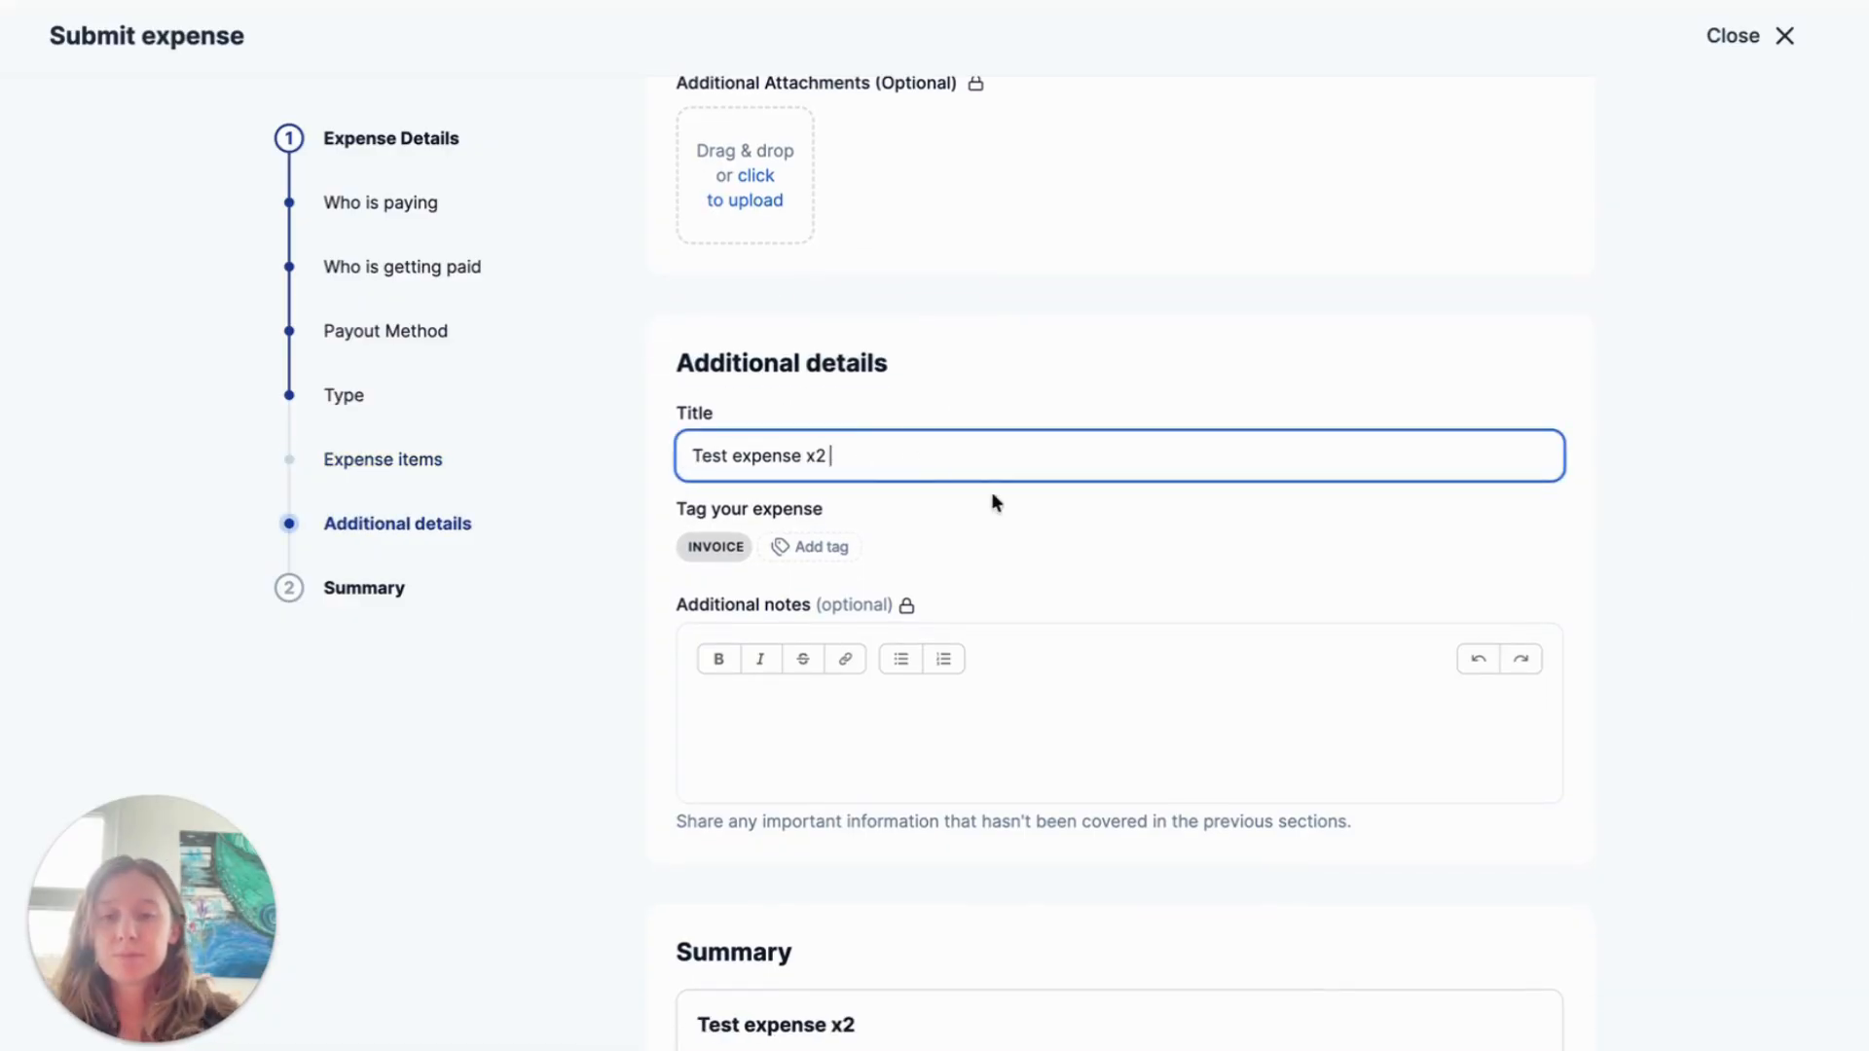
pyautogui.write('-')
pyautogui.press('BackSpace')
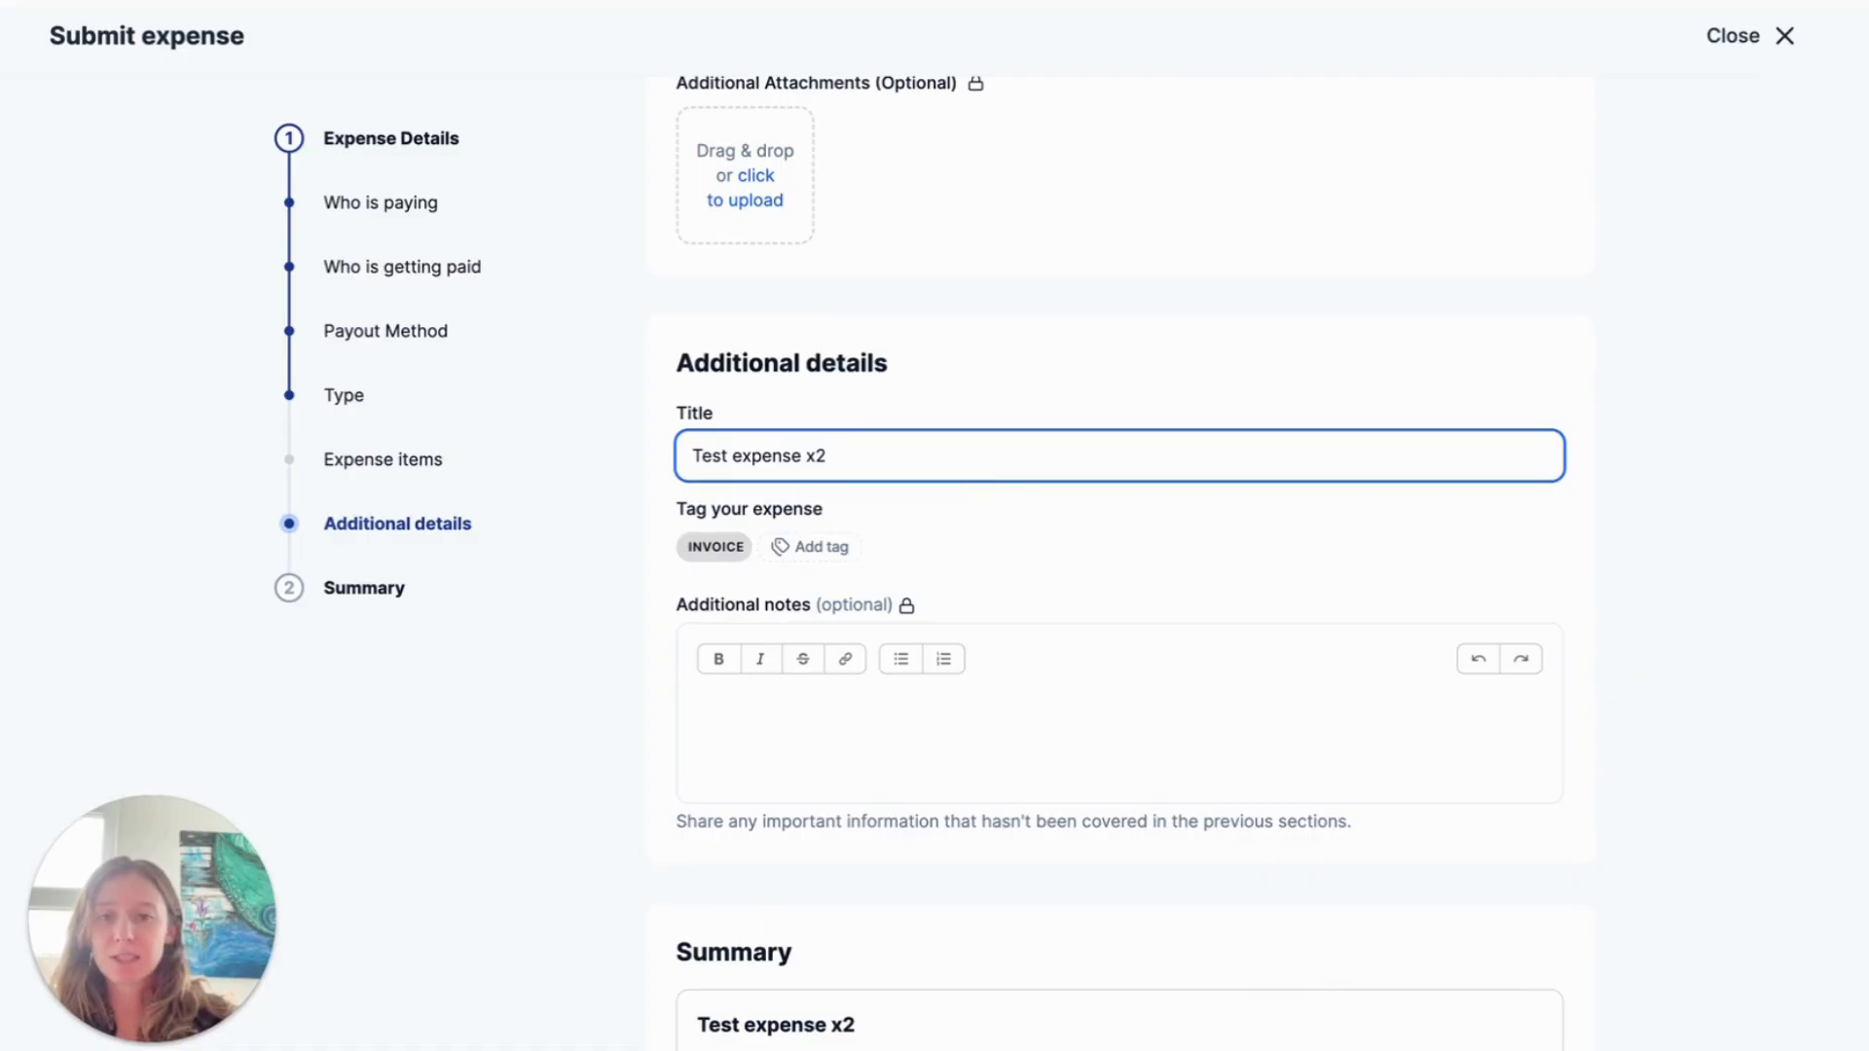
# Step: Review the additional notes field and the summary's items, invoice, payer, recipient, payout method and recurrence sections
pyautogui.scroll(-2, 1031, 436)
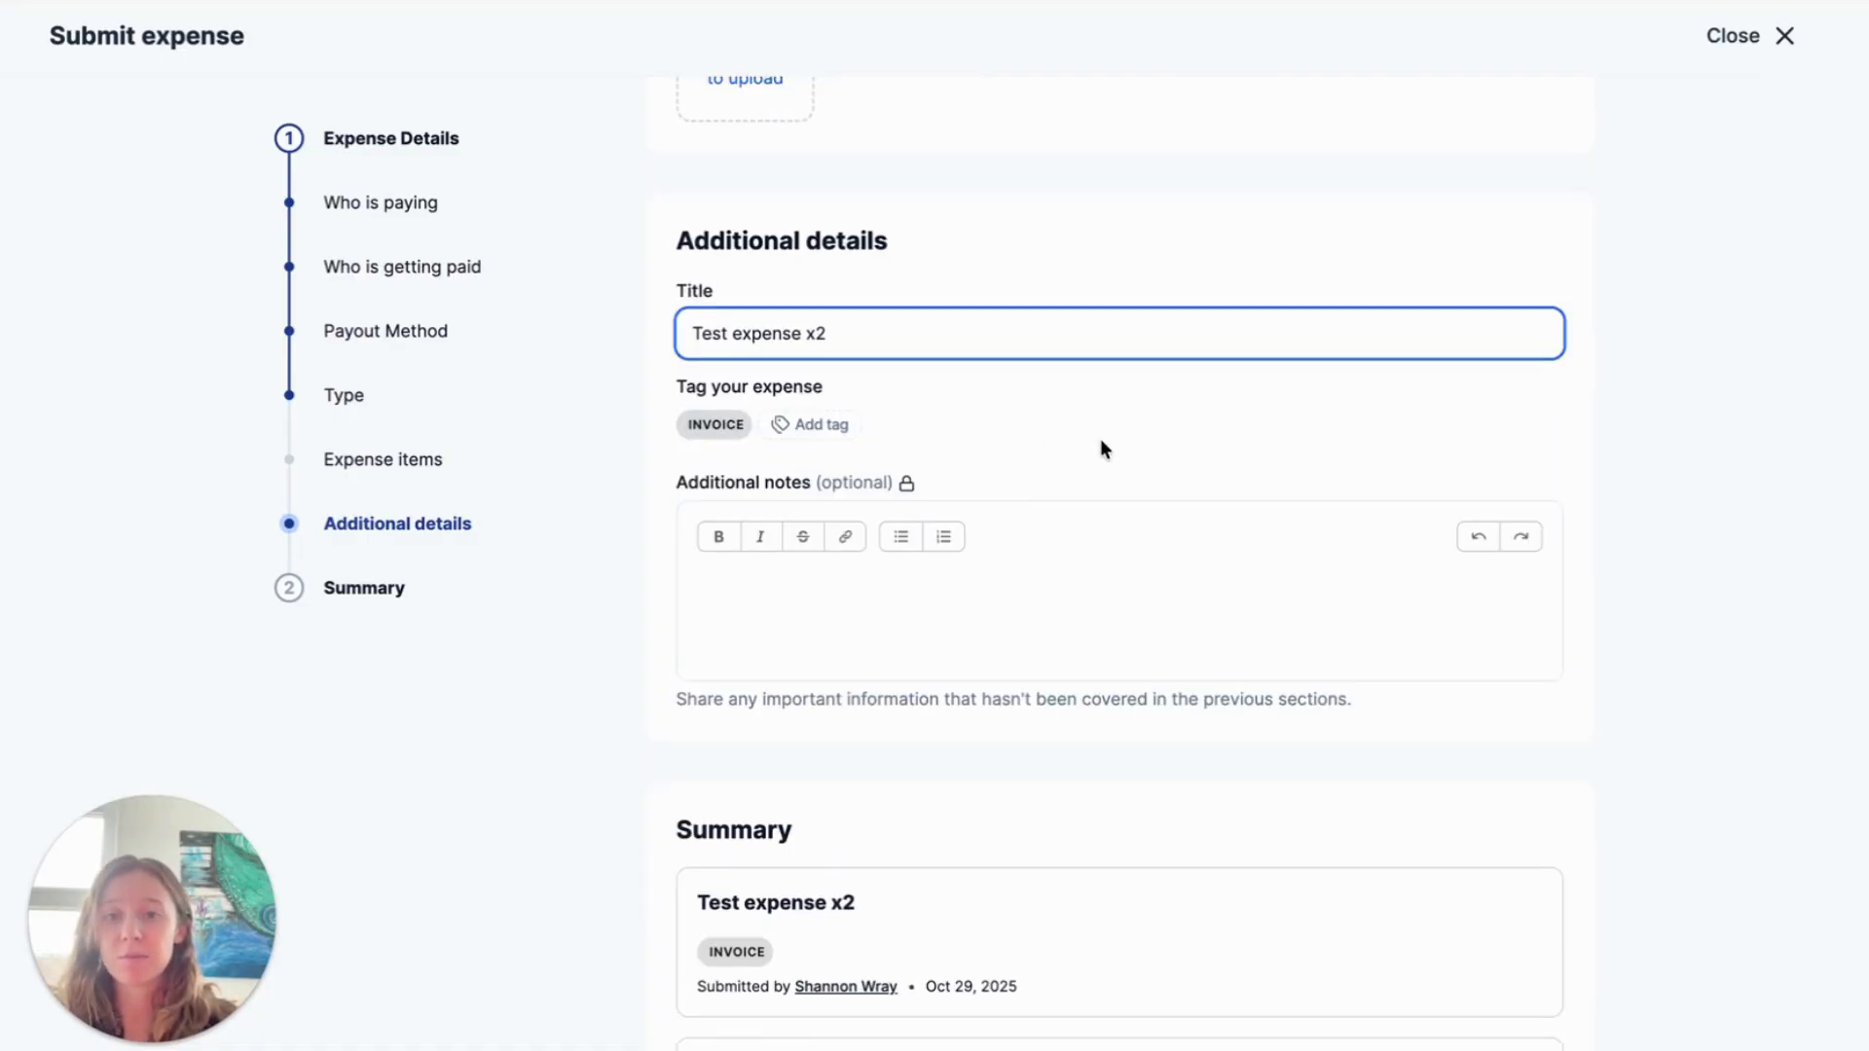
pyautogui.scroll(-1, 1102, 441)
pyautogui.click(986, 523)
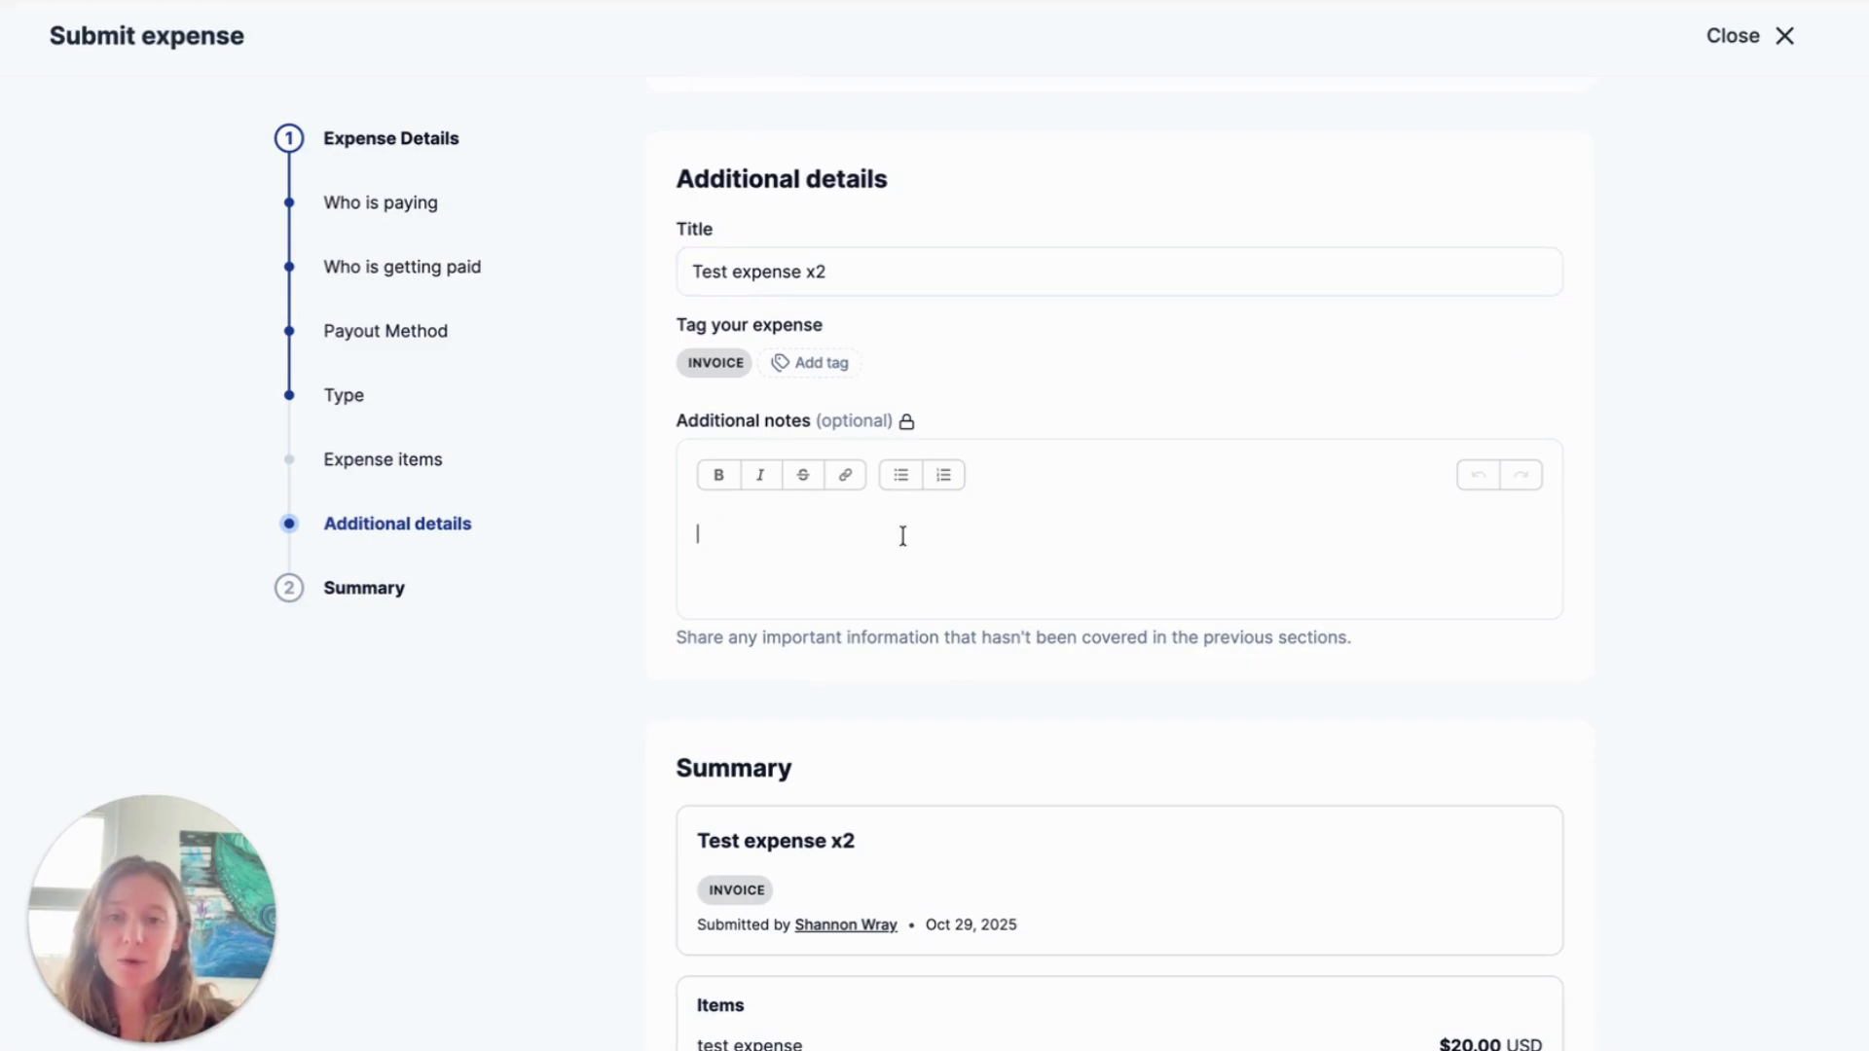
pyautogui.scroll(-2, 901, 534)
pyautogui.scroll(-5, 998, 408)
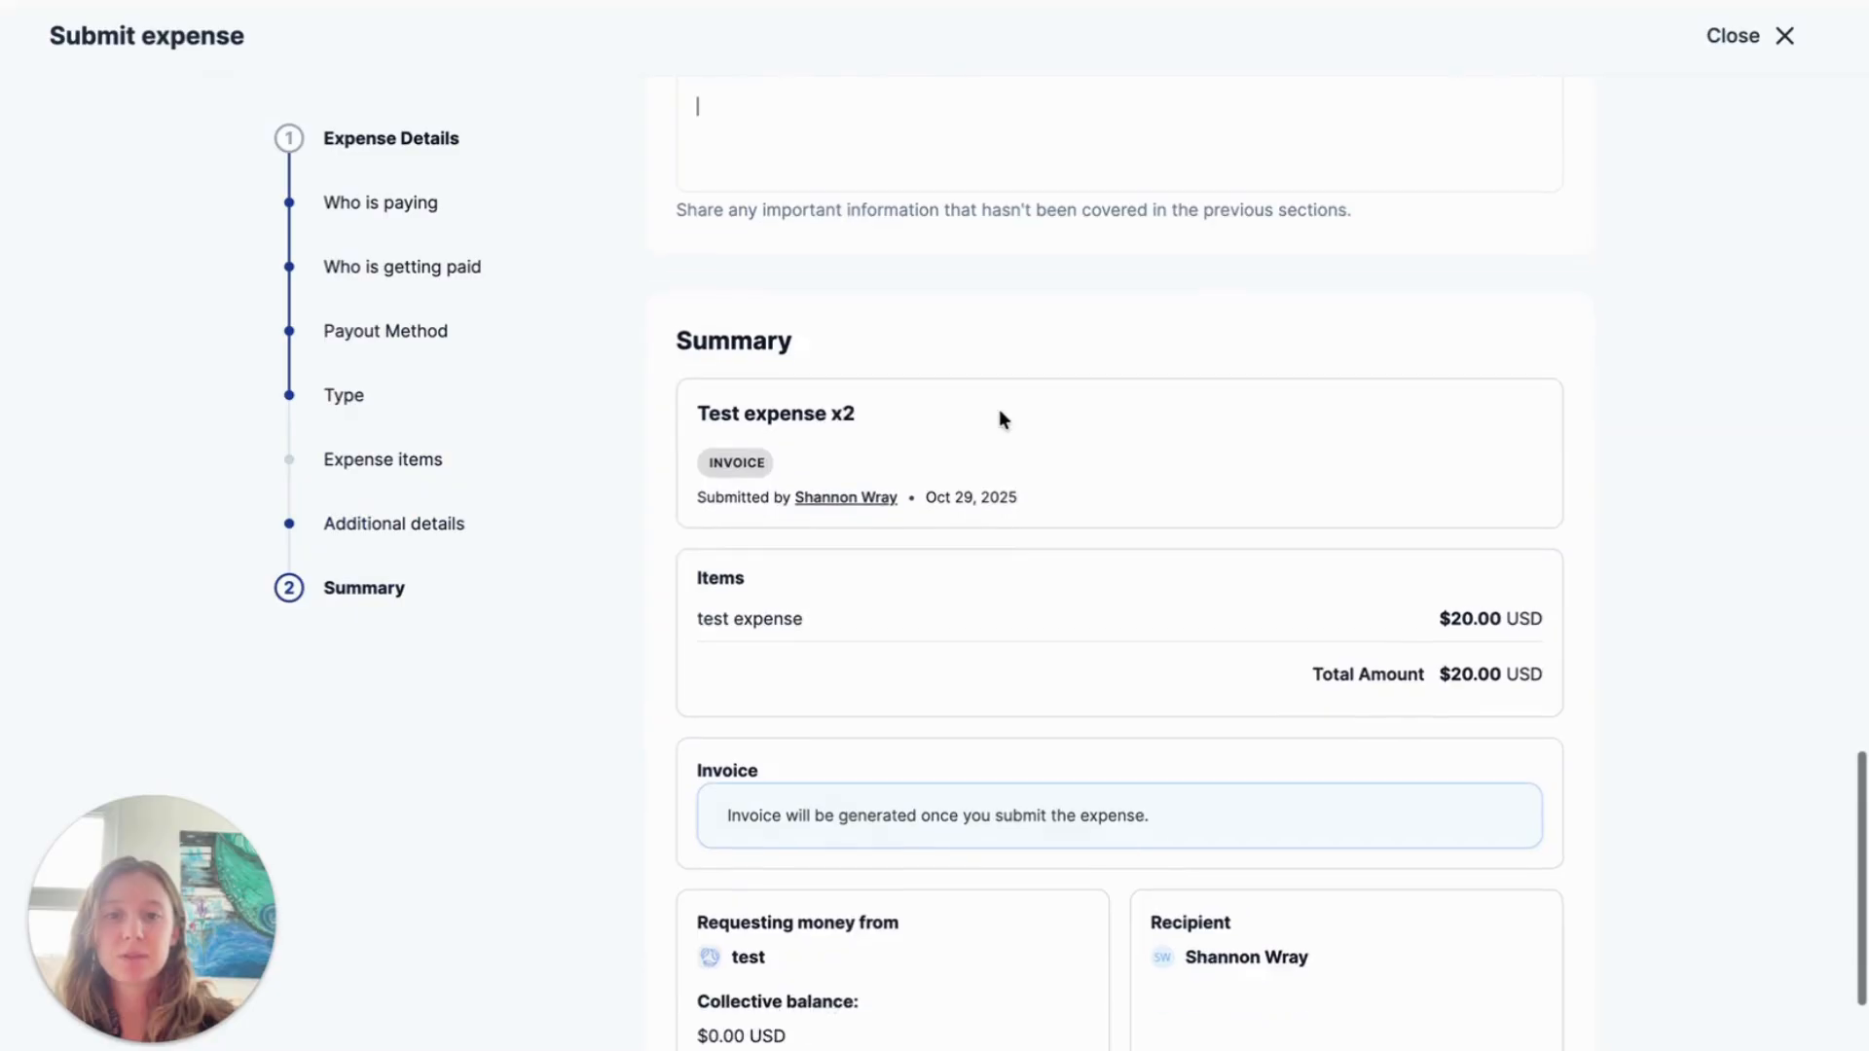
pyautogui.scroll(-2, 999, 409)
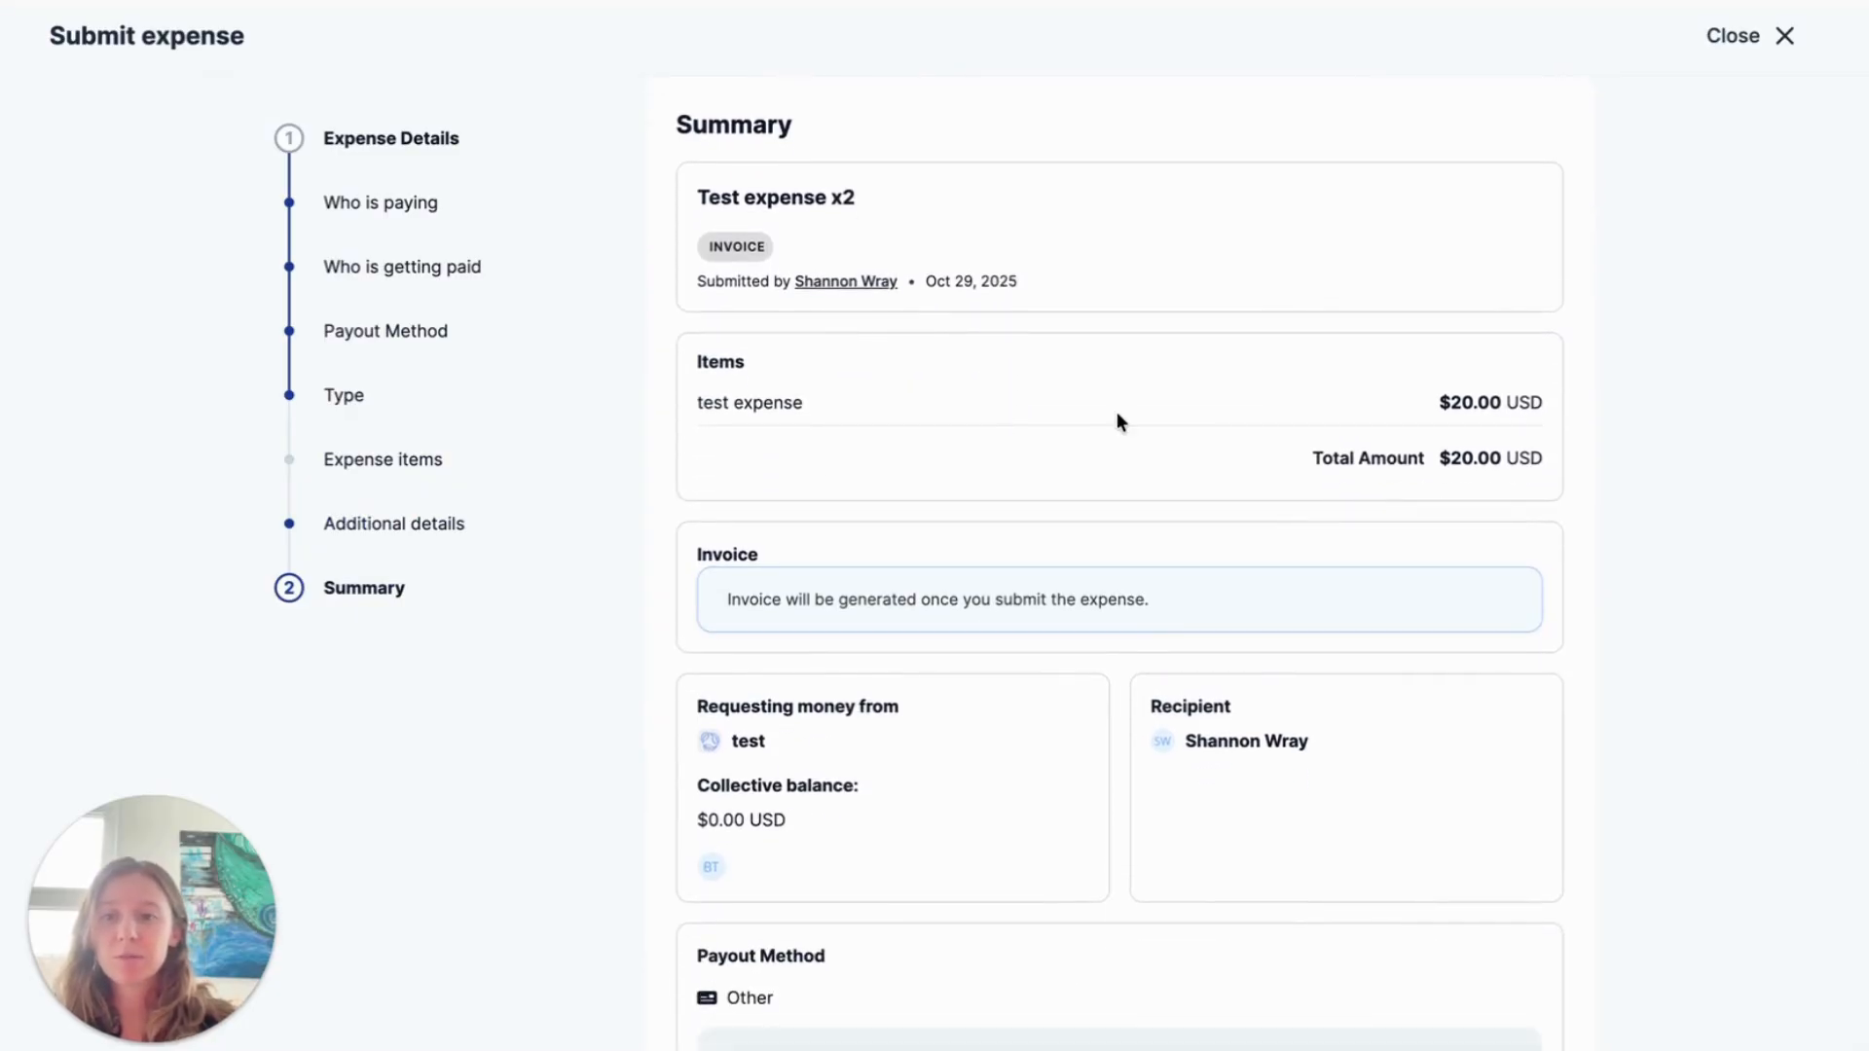
pyautogui.scroll(-1, 1200, 411)
pyautogui.scroll(6, 1200, 411)
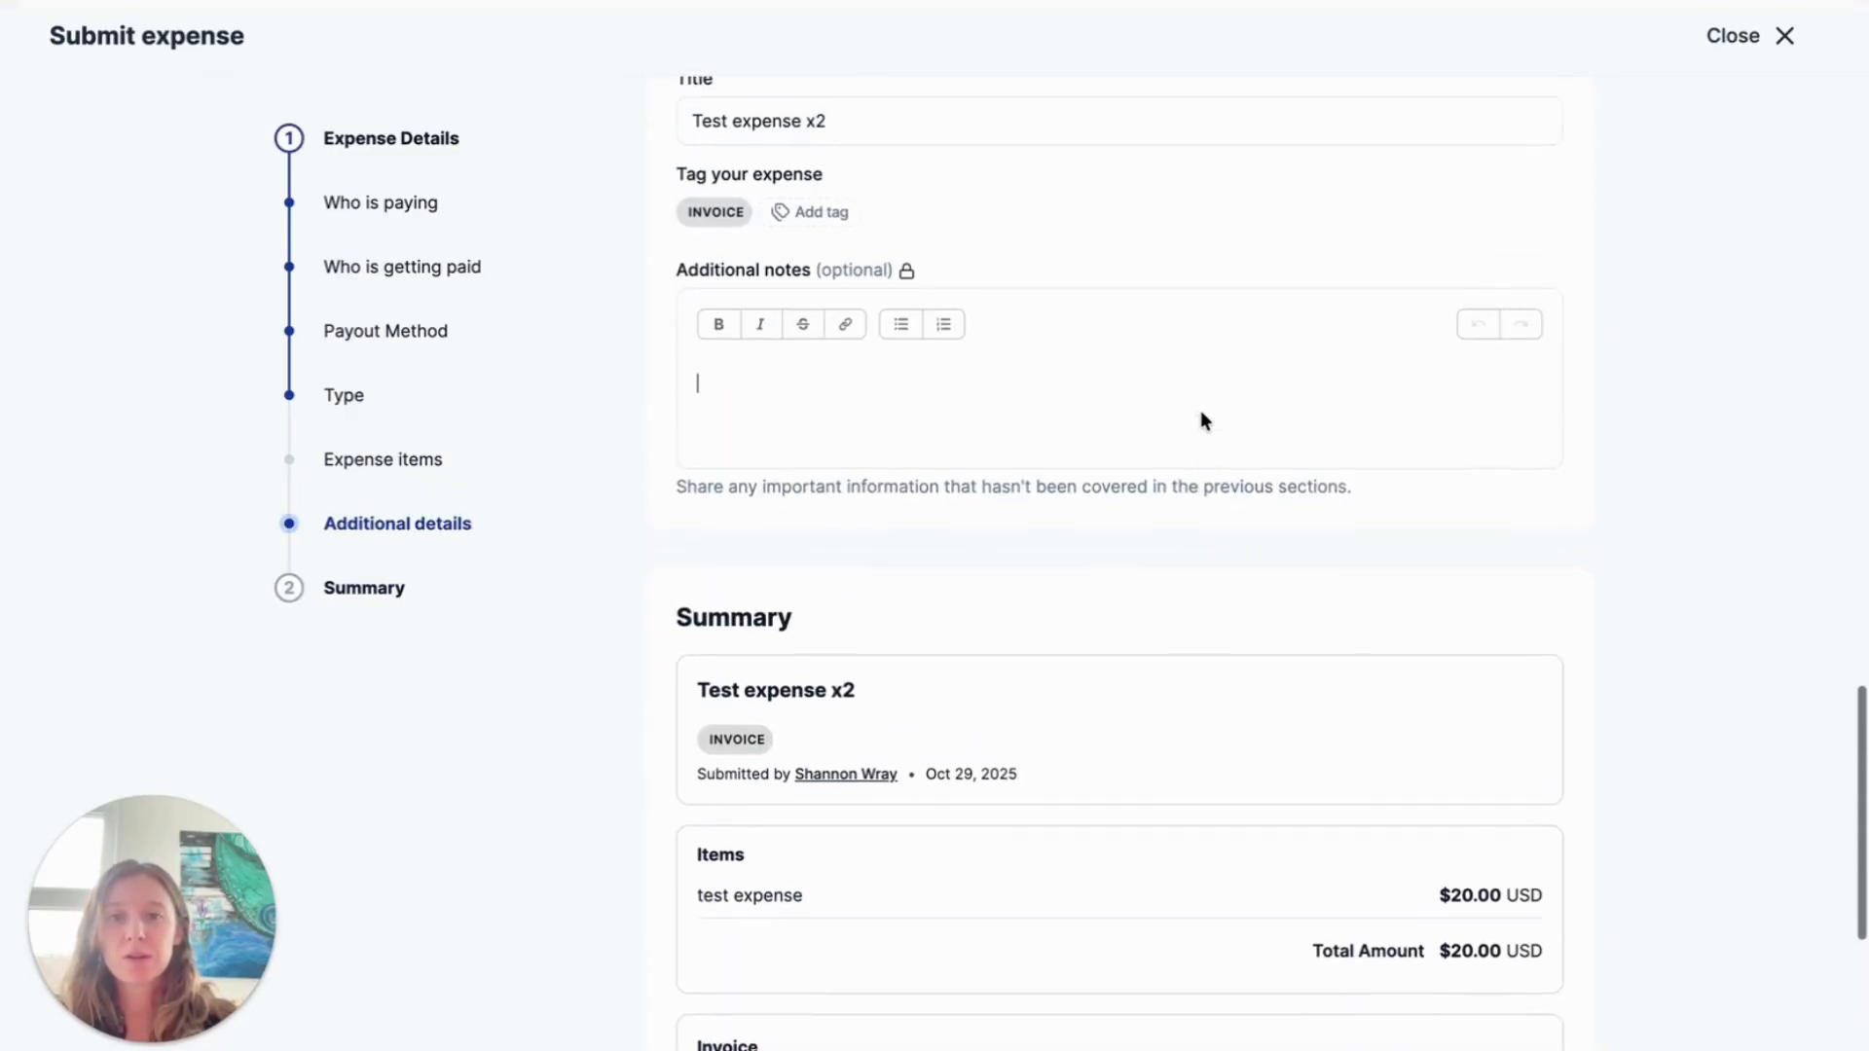
pyautogui.scroll(-5, 1200, 411)
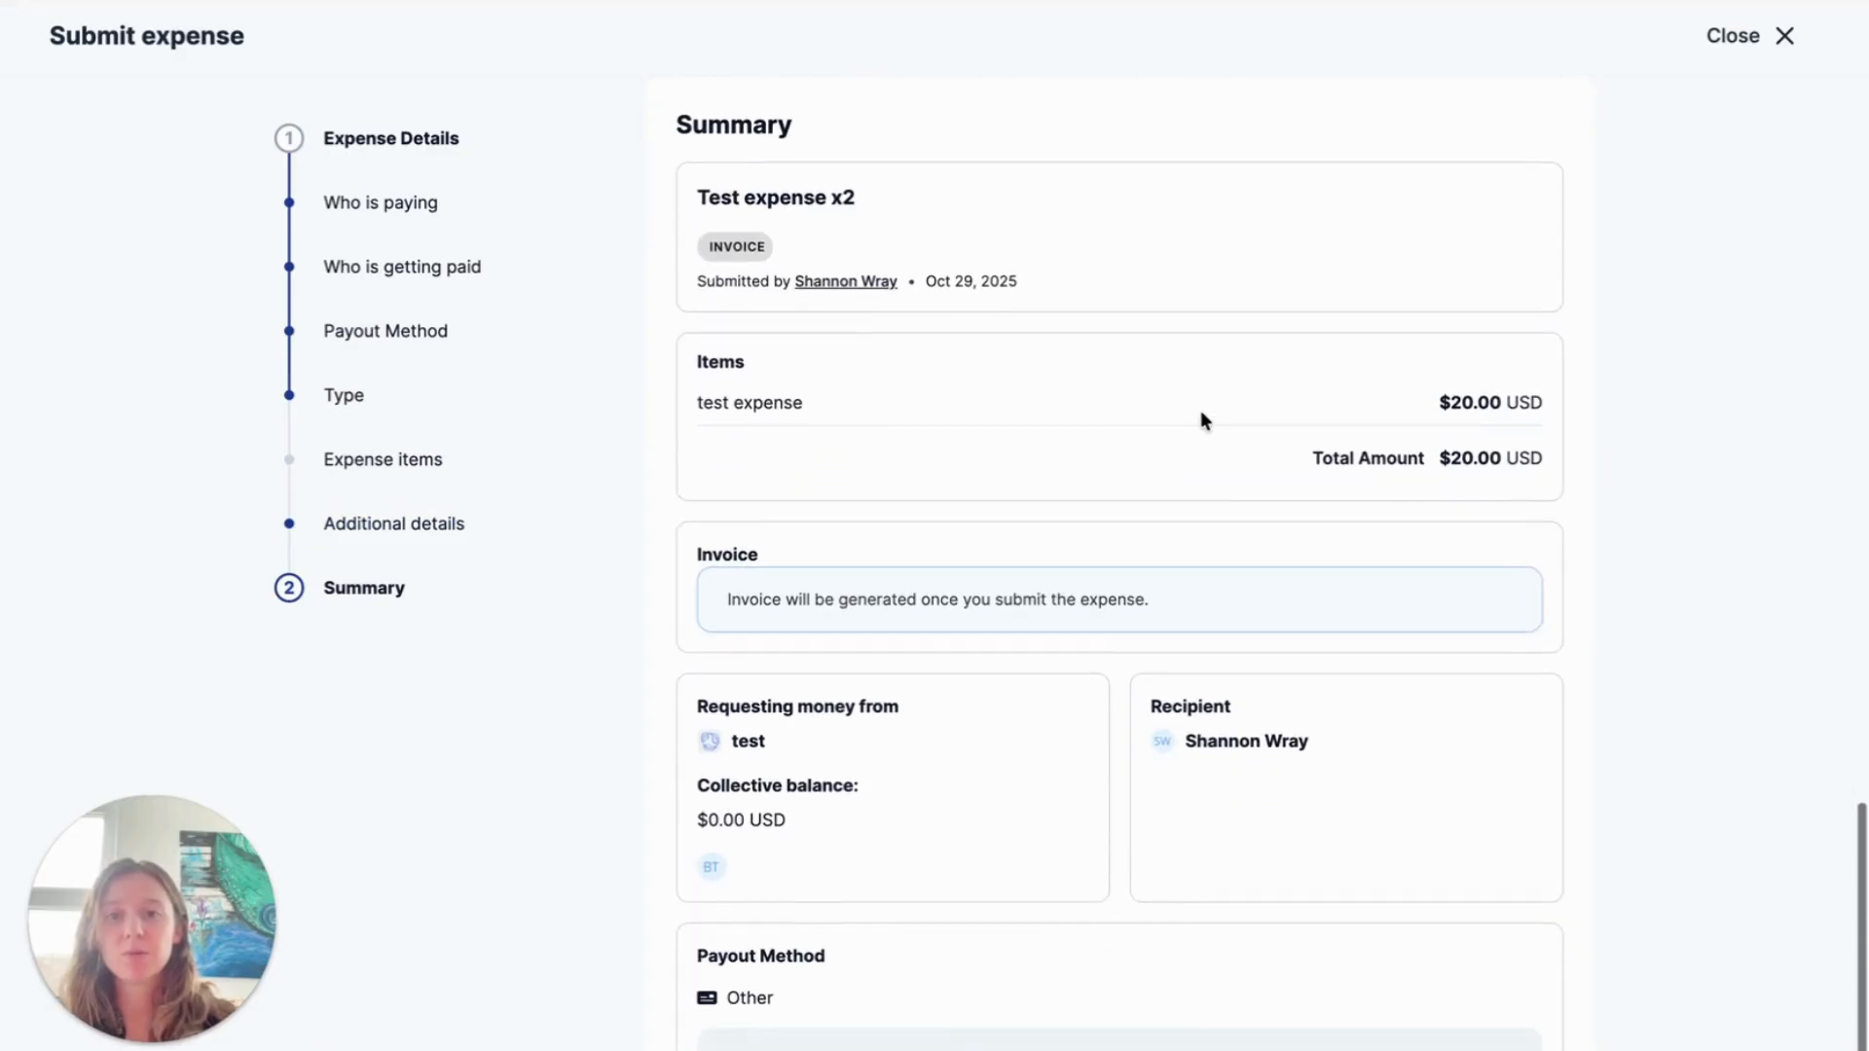
pyautogui.scroll(-1, 1575, 498)
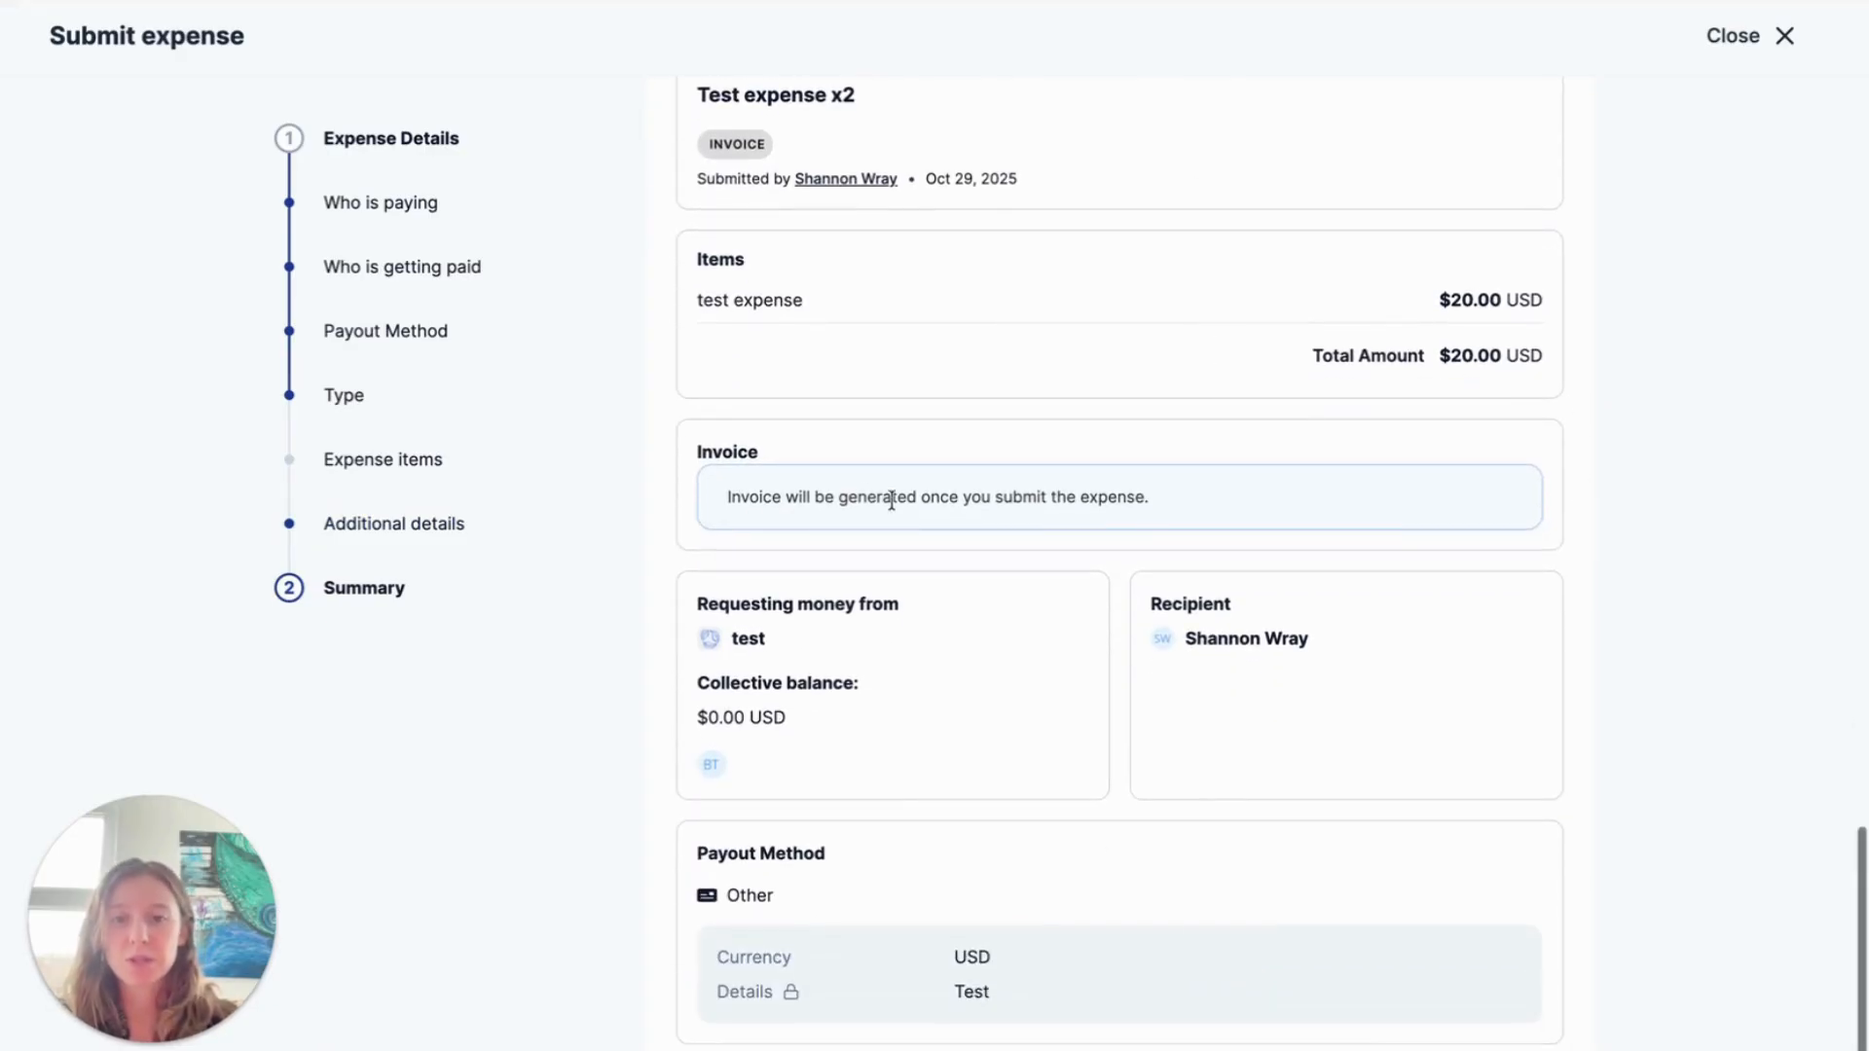
pyautogui.scroll(-3, 1299, 491)
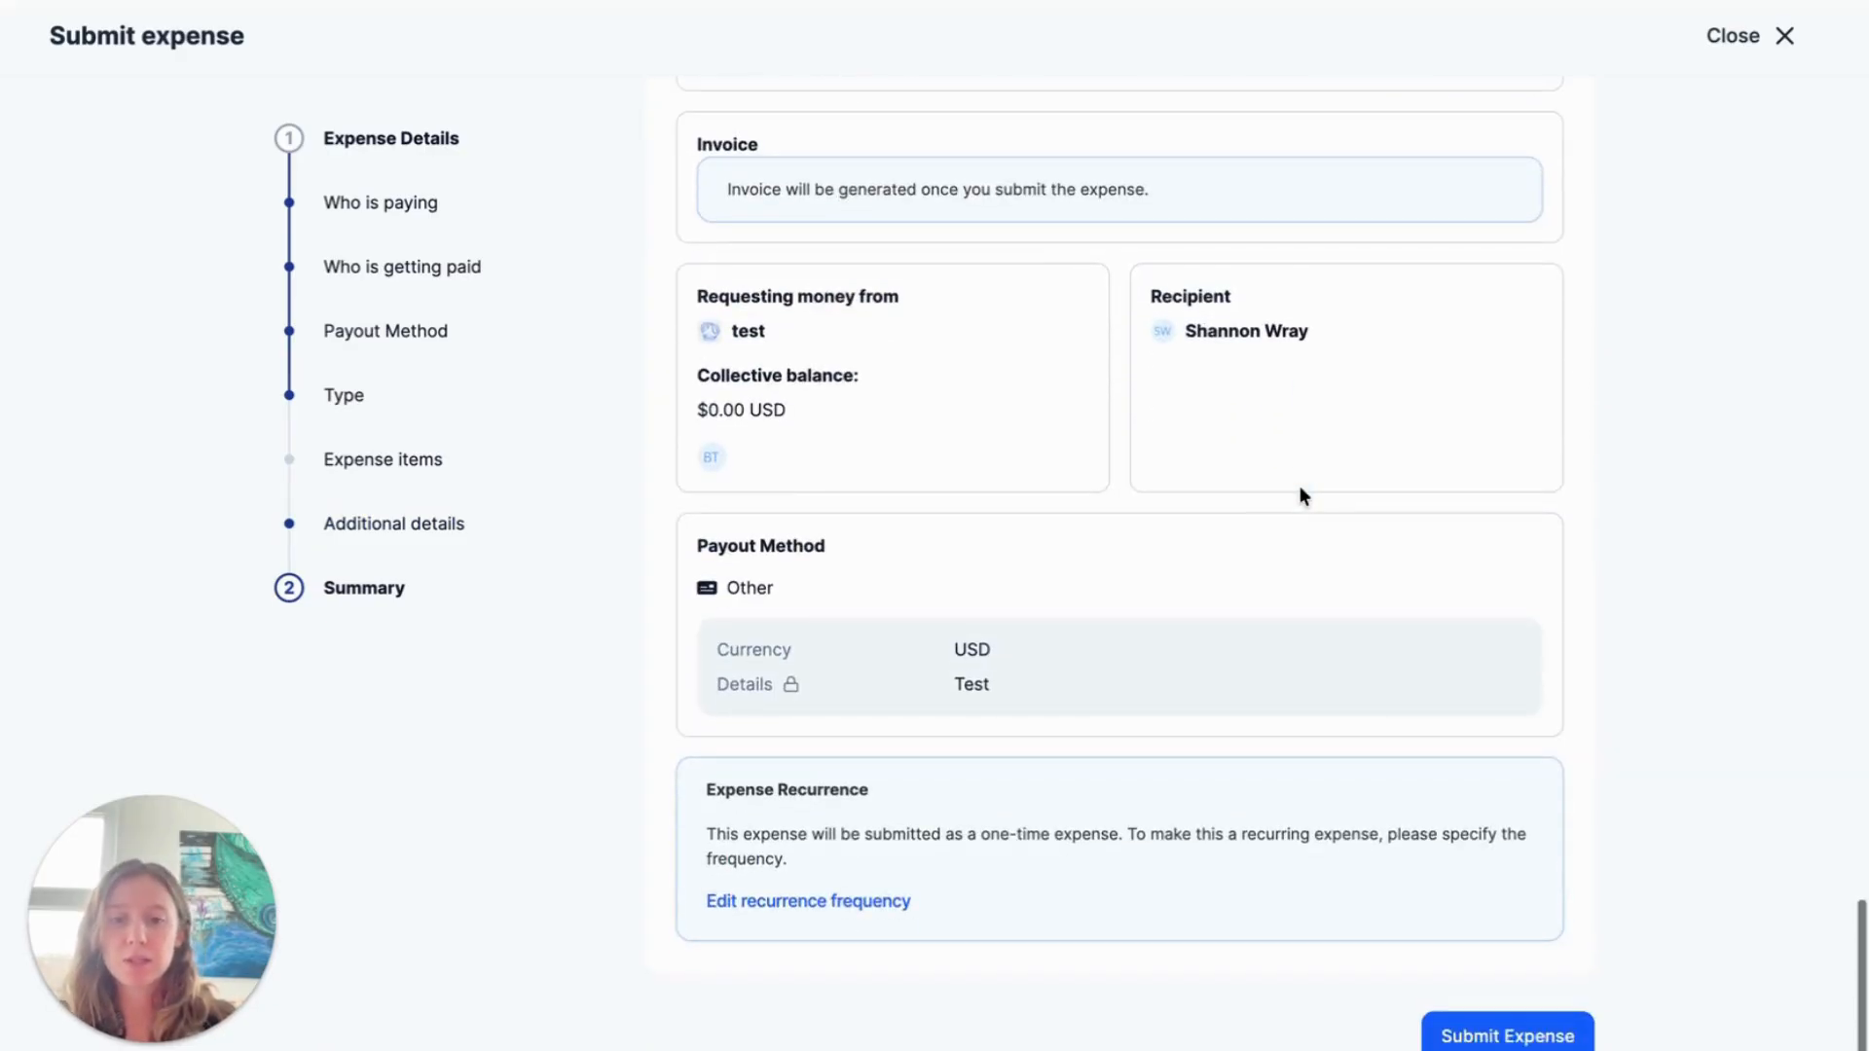
pyautogui.scroll(1, 1203, 822)
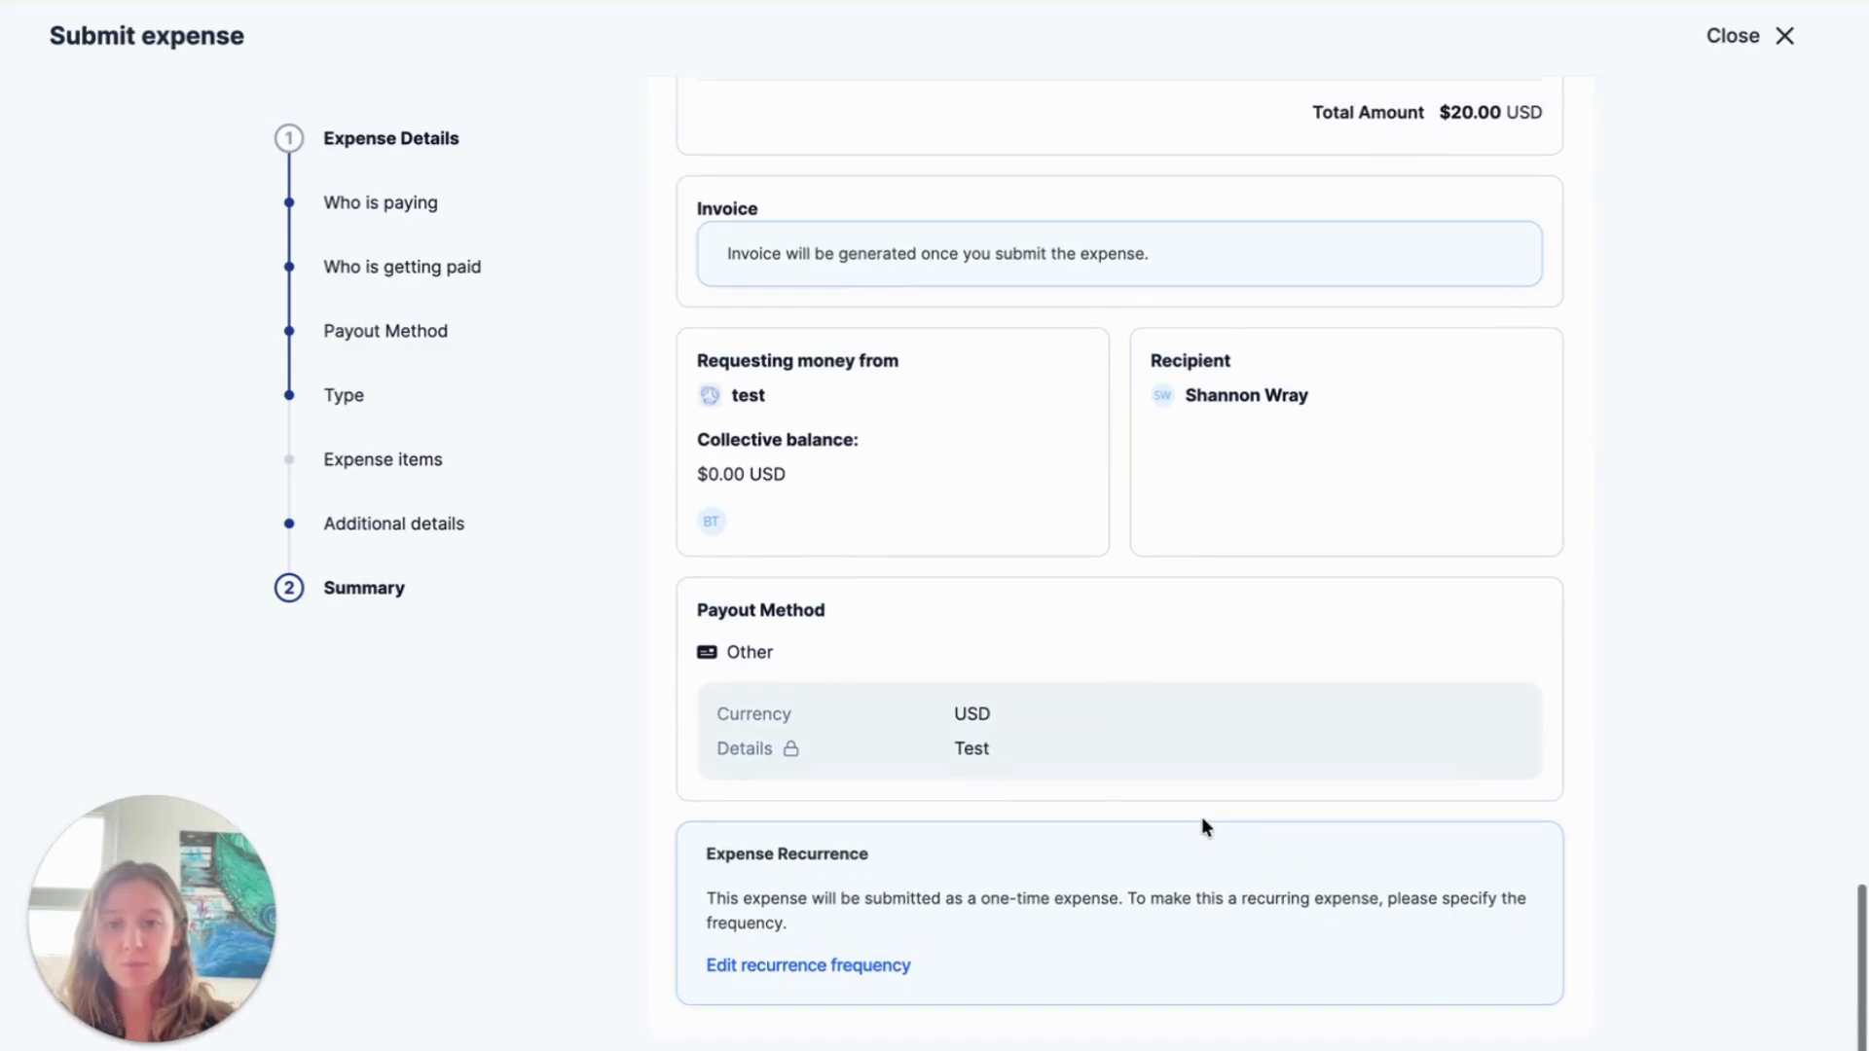
pyautogui.scroll(-1, 1202, 822)
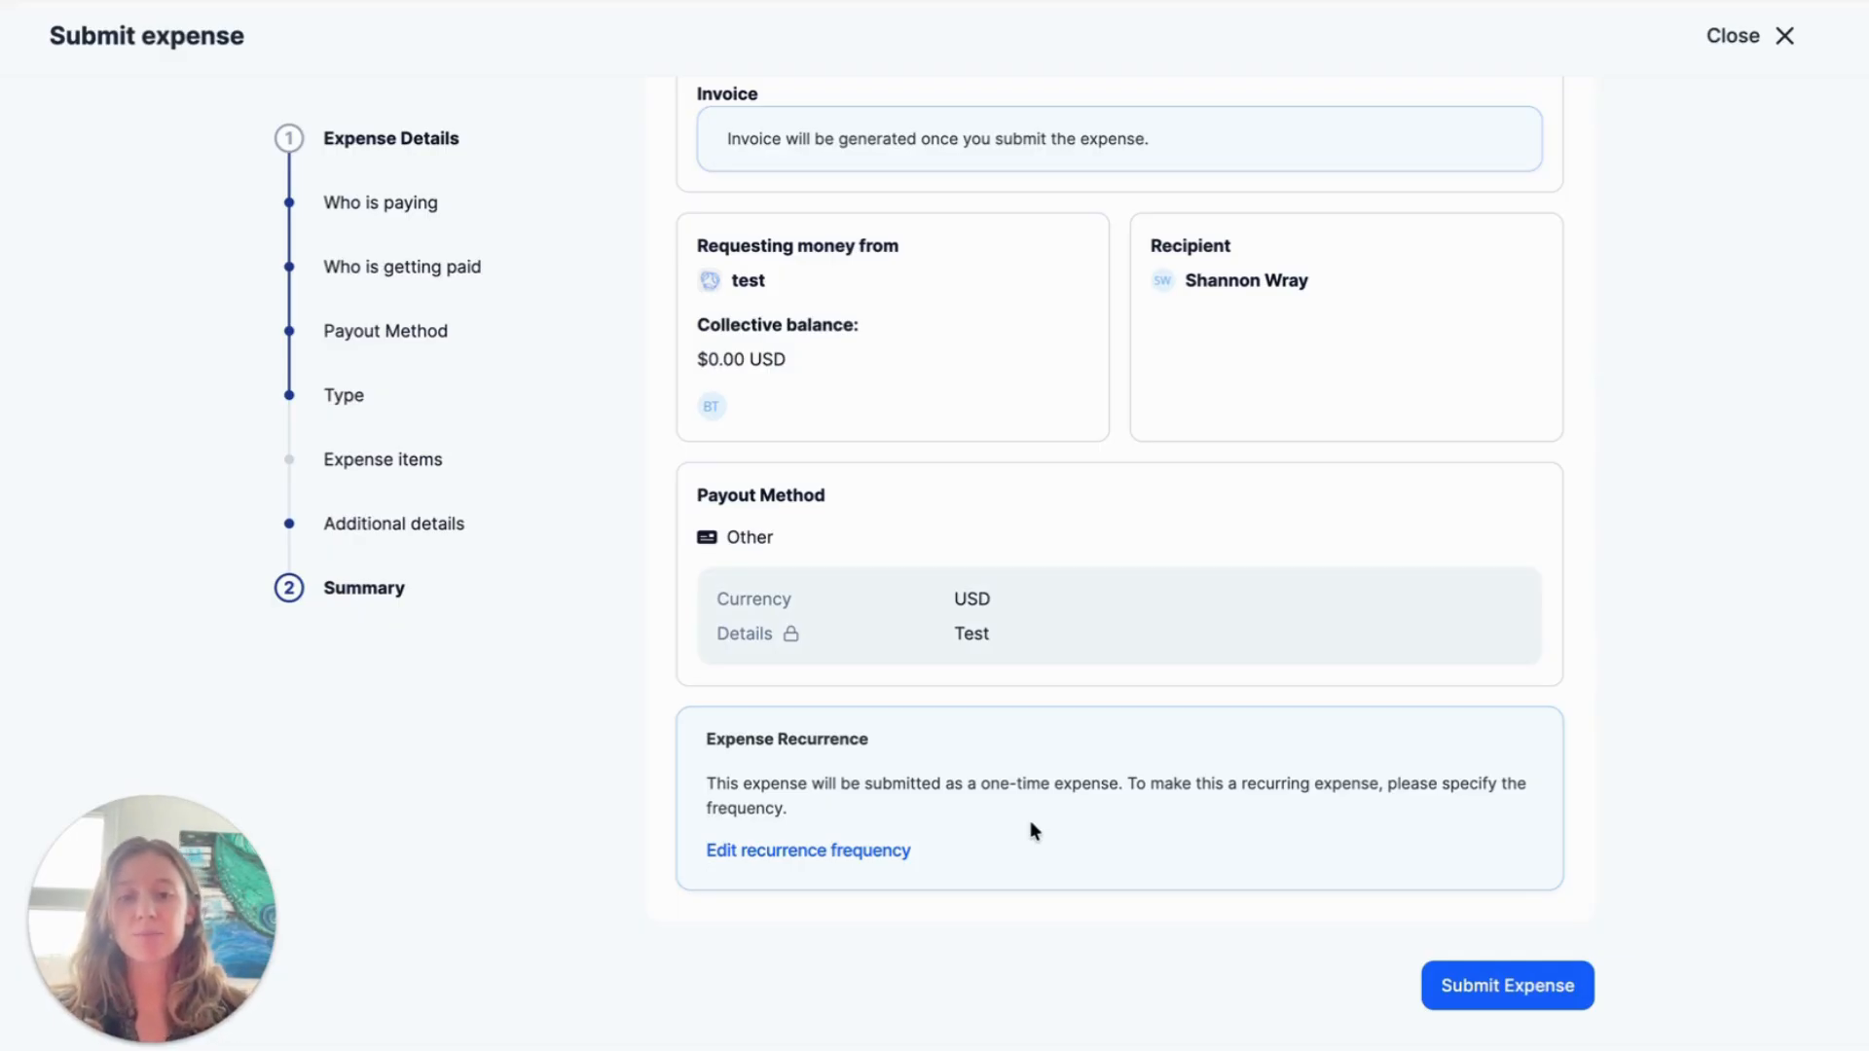
# Step: Set the expense recurrence frequency to Monthly
pyautogui.click(796, 849)
pyautogui.click(821, 915)
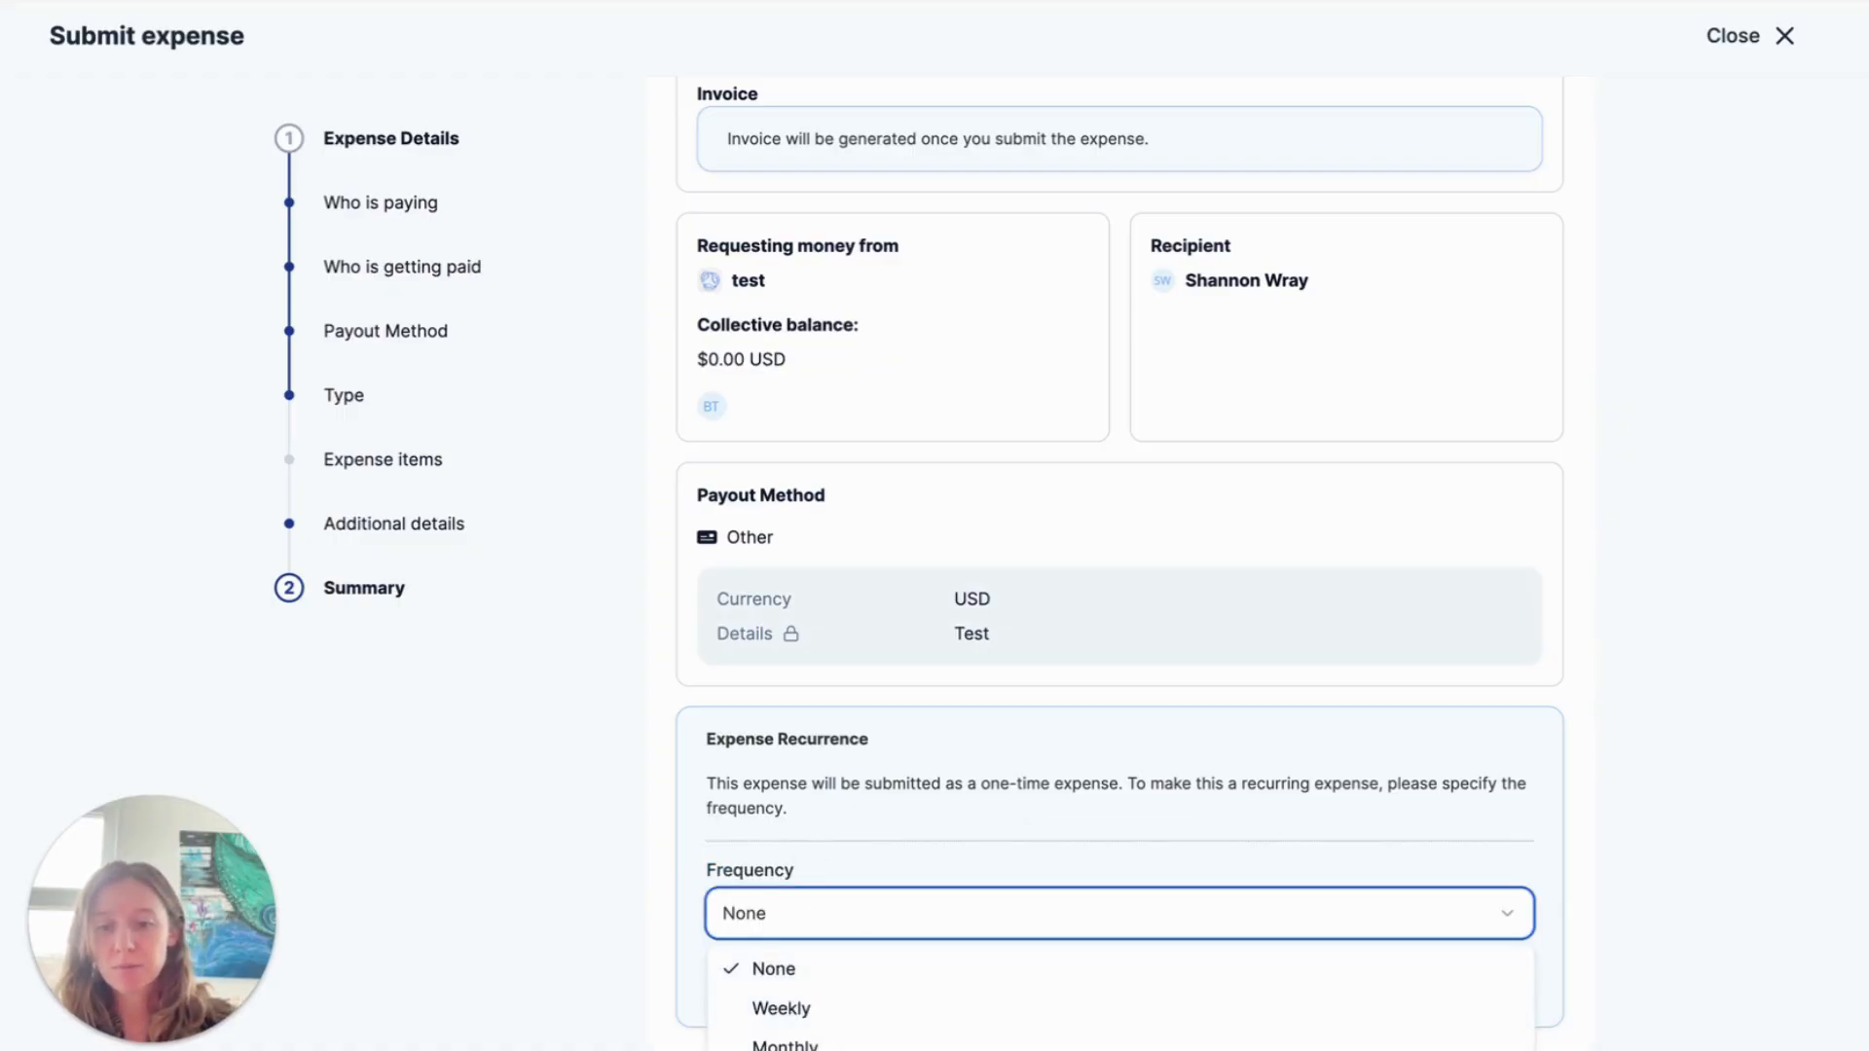
pyautogui.click(827, 1045)
pyautogui.click(820, 1043)
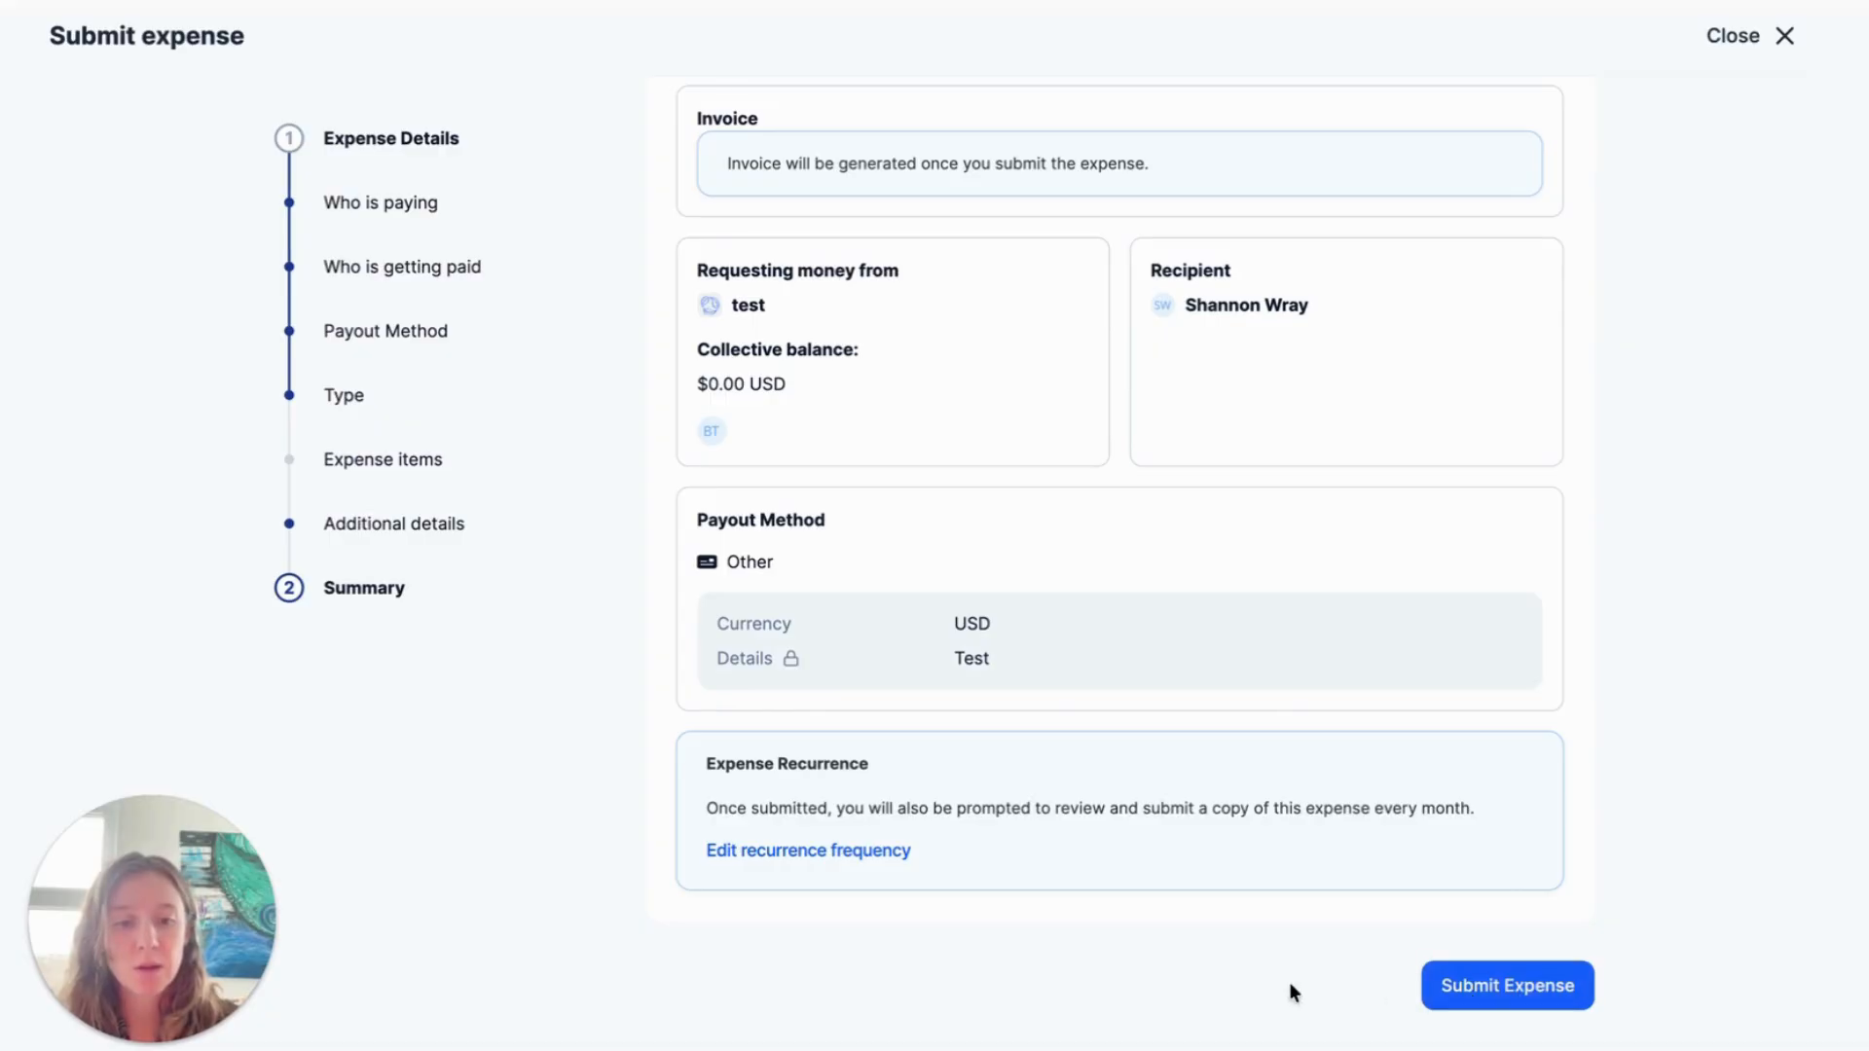
# Step: Try to submit the expense, and set the item's required date to today, 29/10/2025
pyautogui.click(1508, 991)
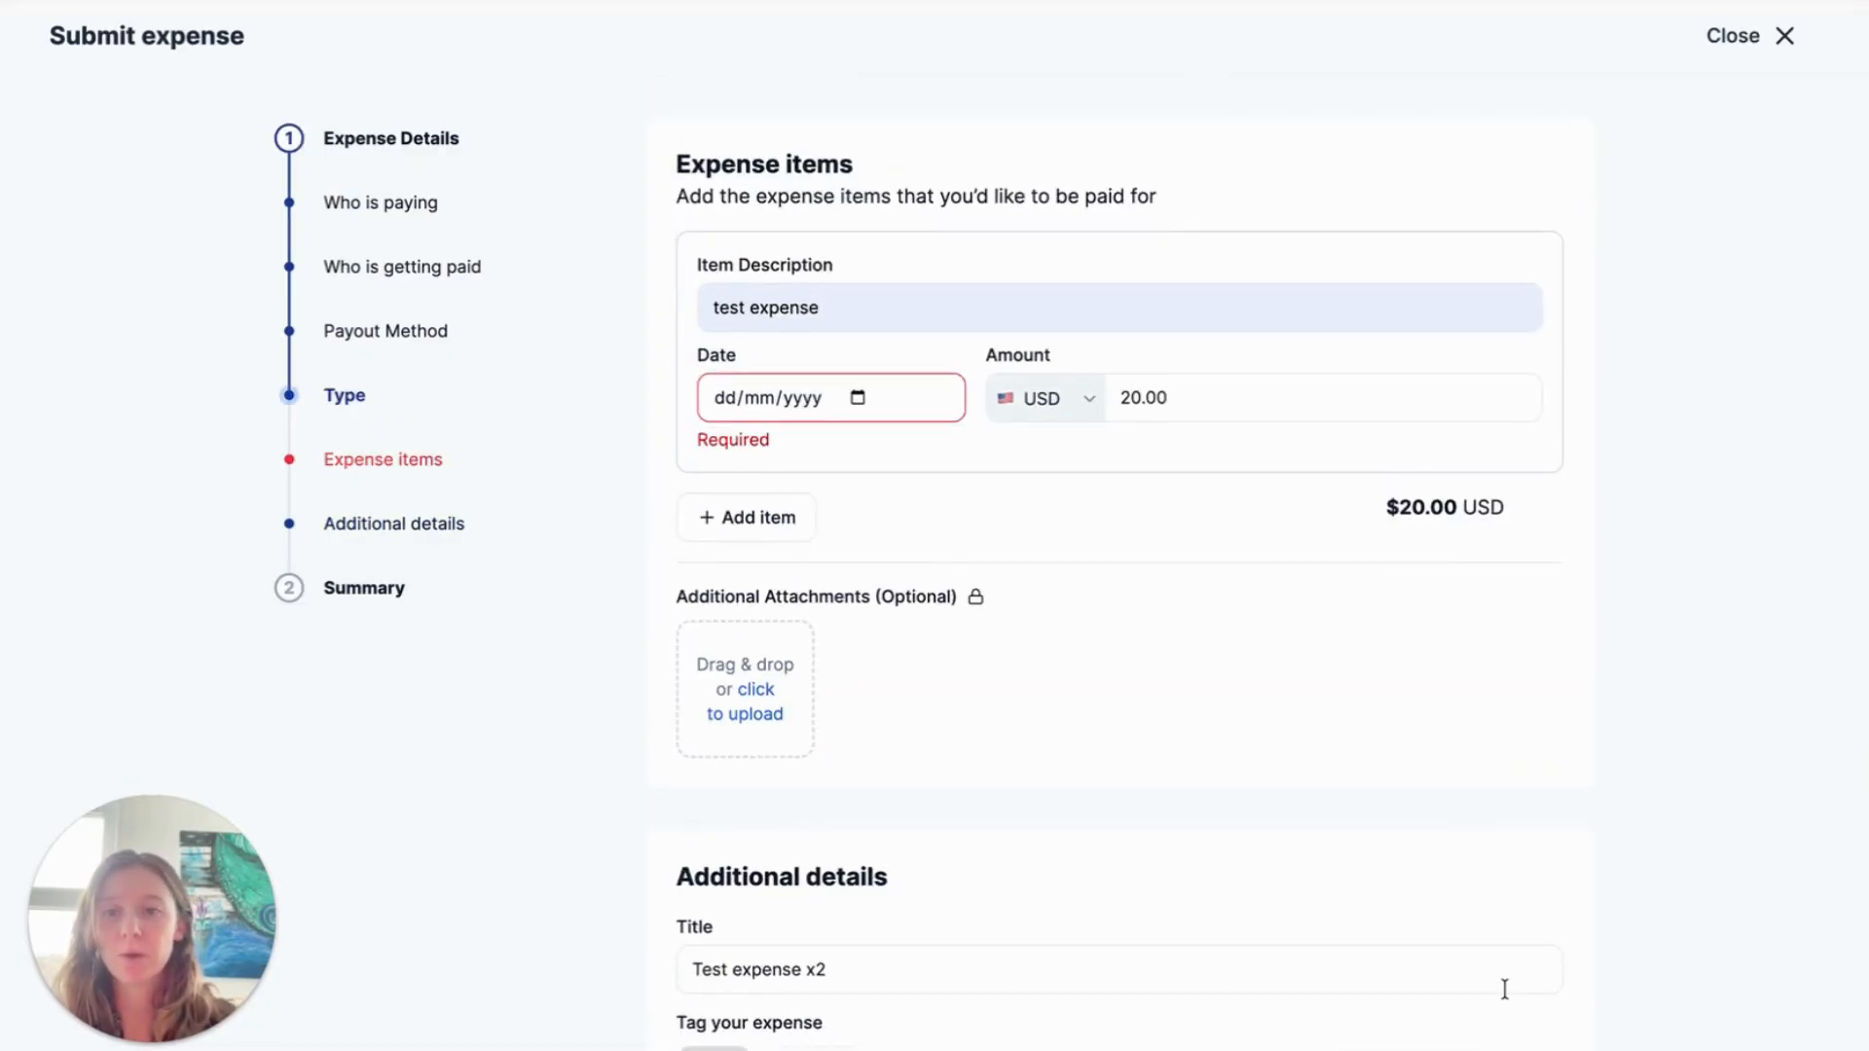
pyautogui.scroll(1, 615, 353)
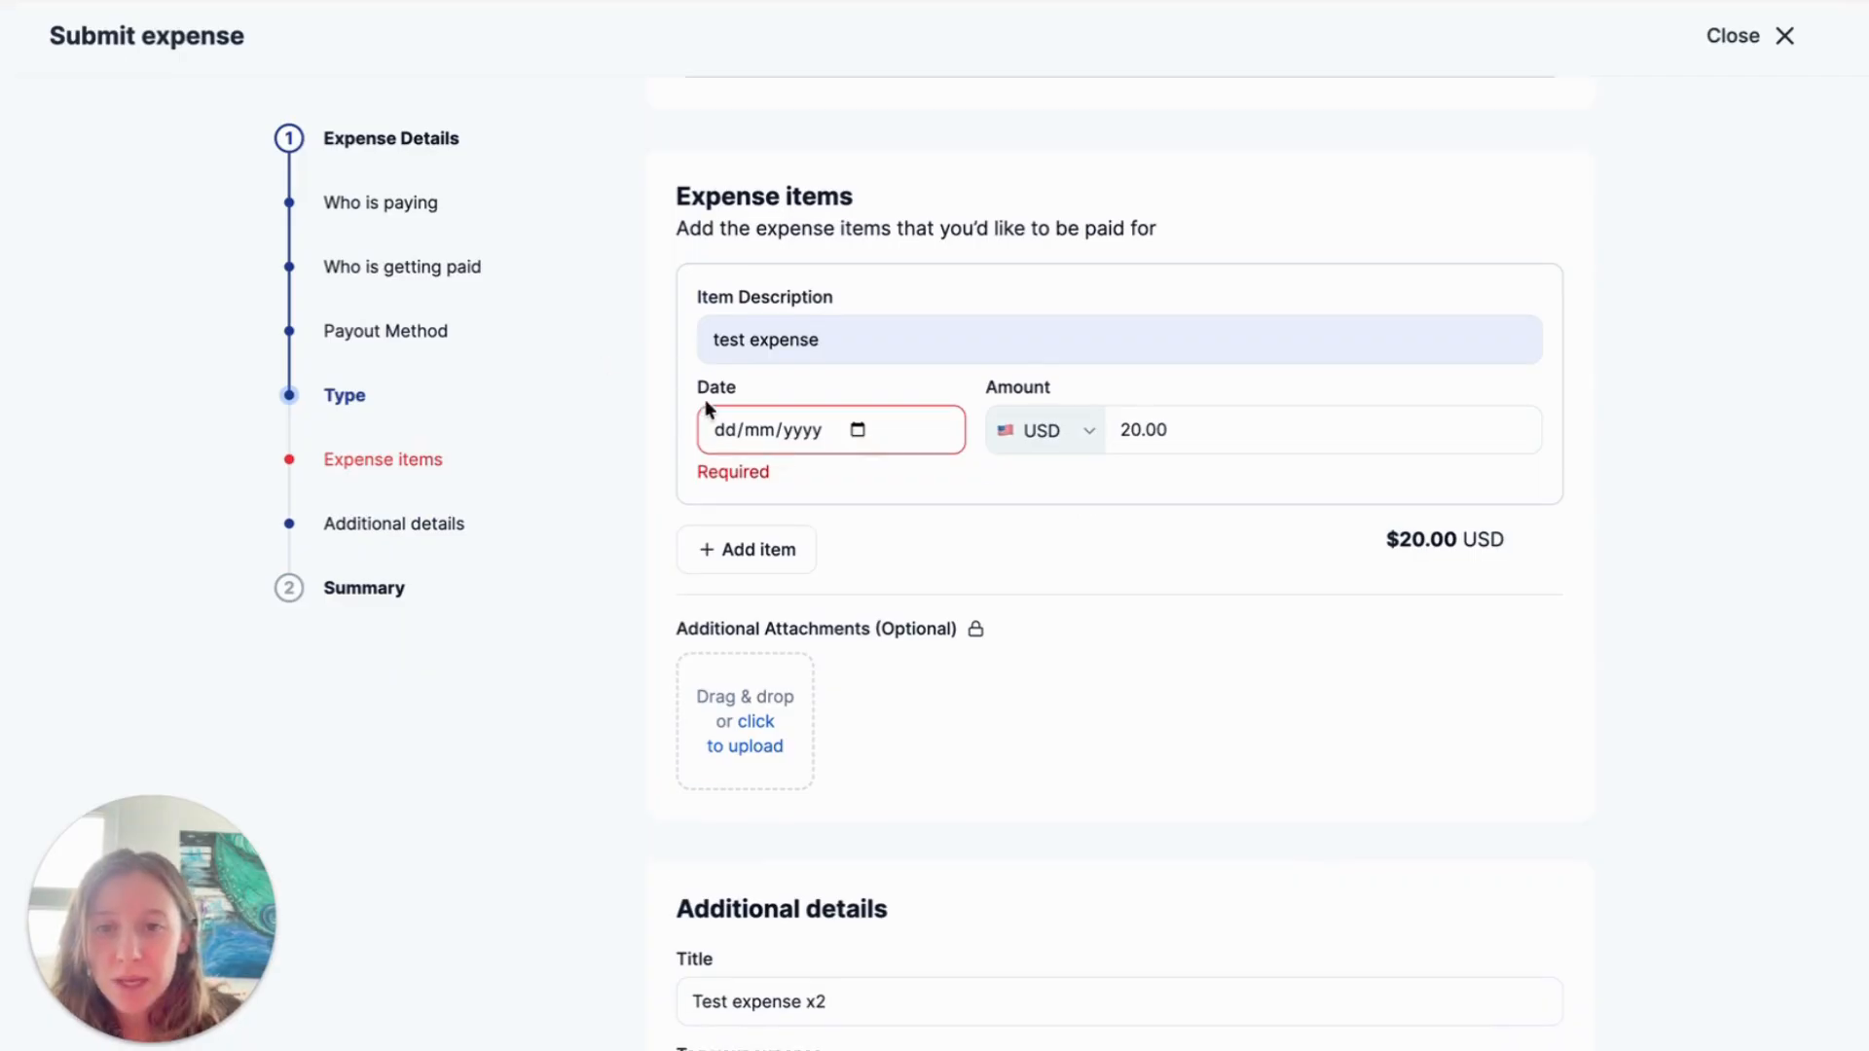
pyautogui.click(856, 429)
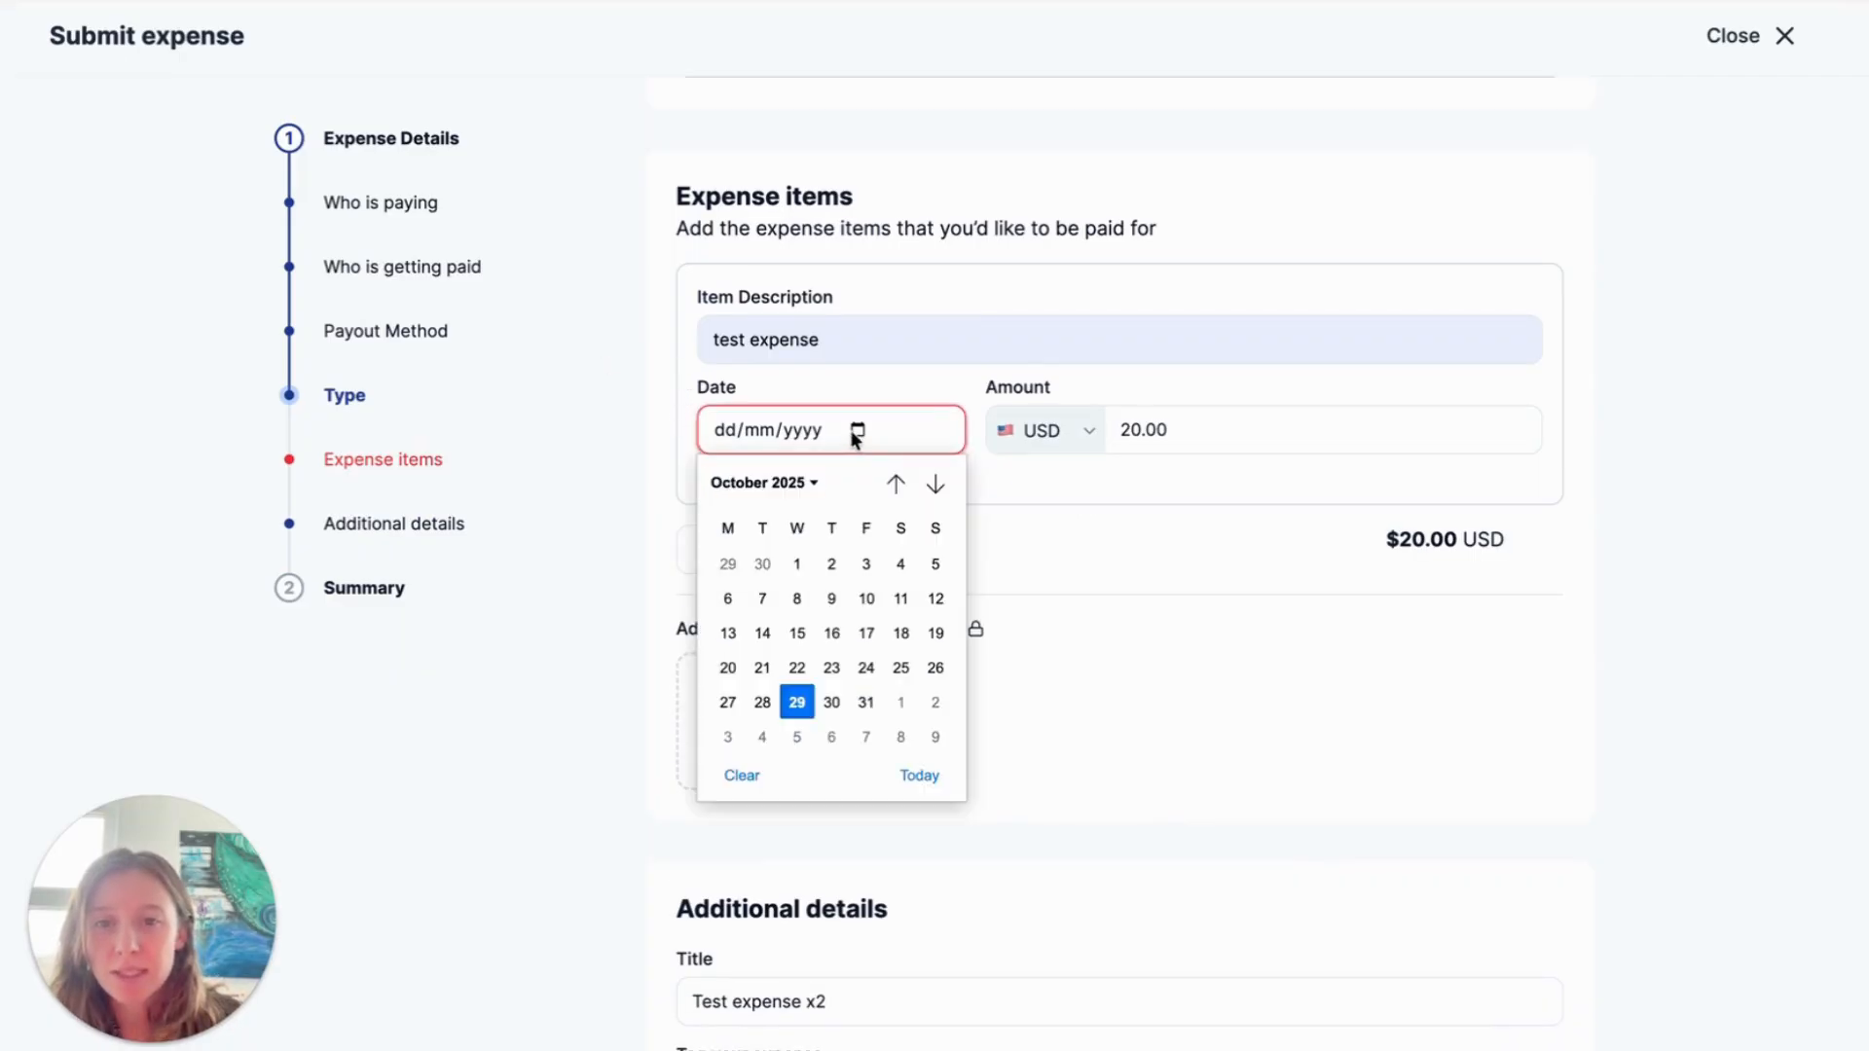
pyautogui.click(911, 774)
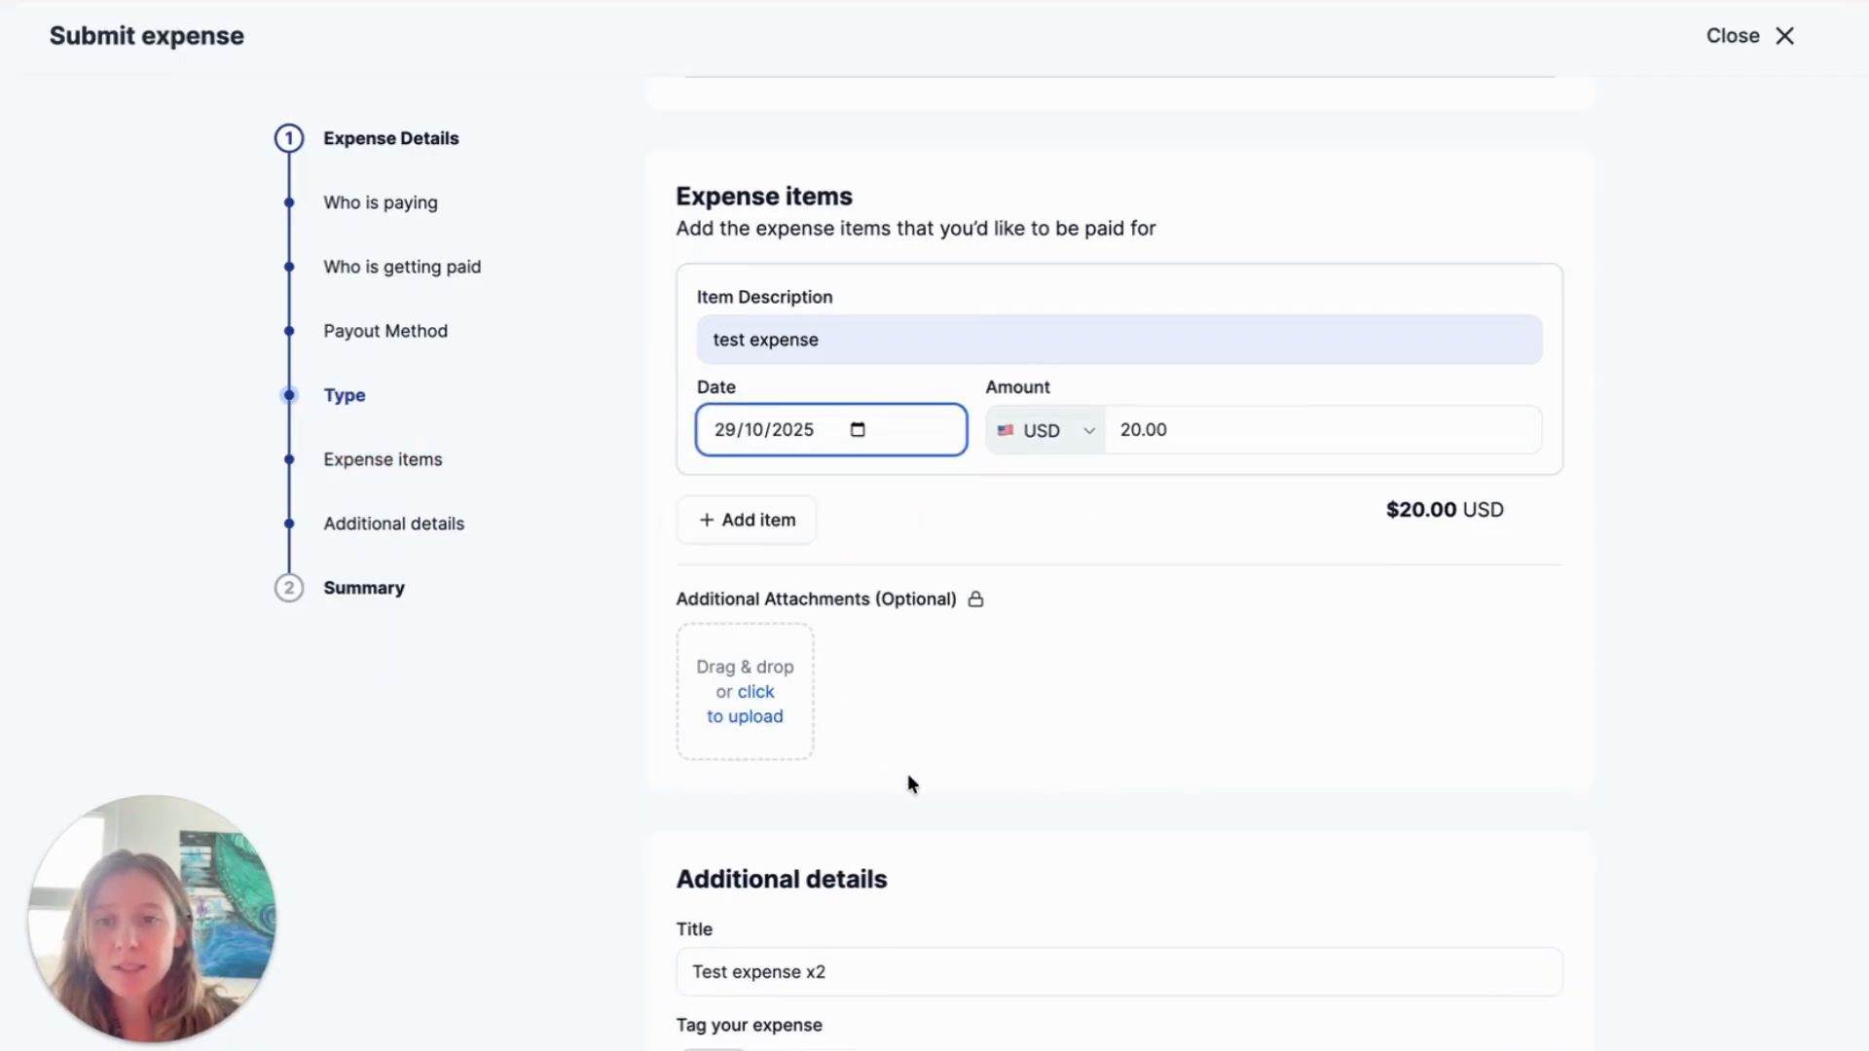
pyautogui.click(1684, 616)
# Step: Submit the completed expense from the end of the summary
pyautogui.scroll(-20, 1310, 691)
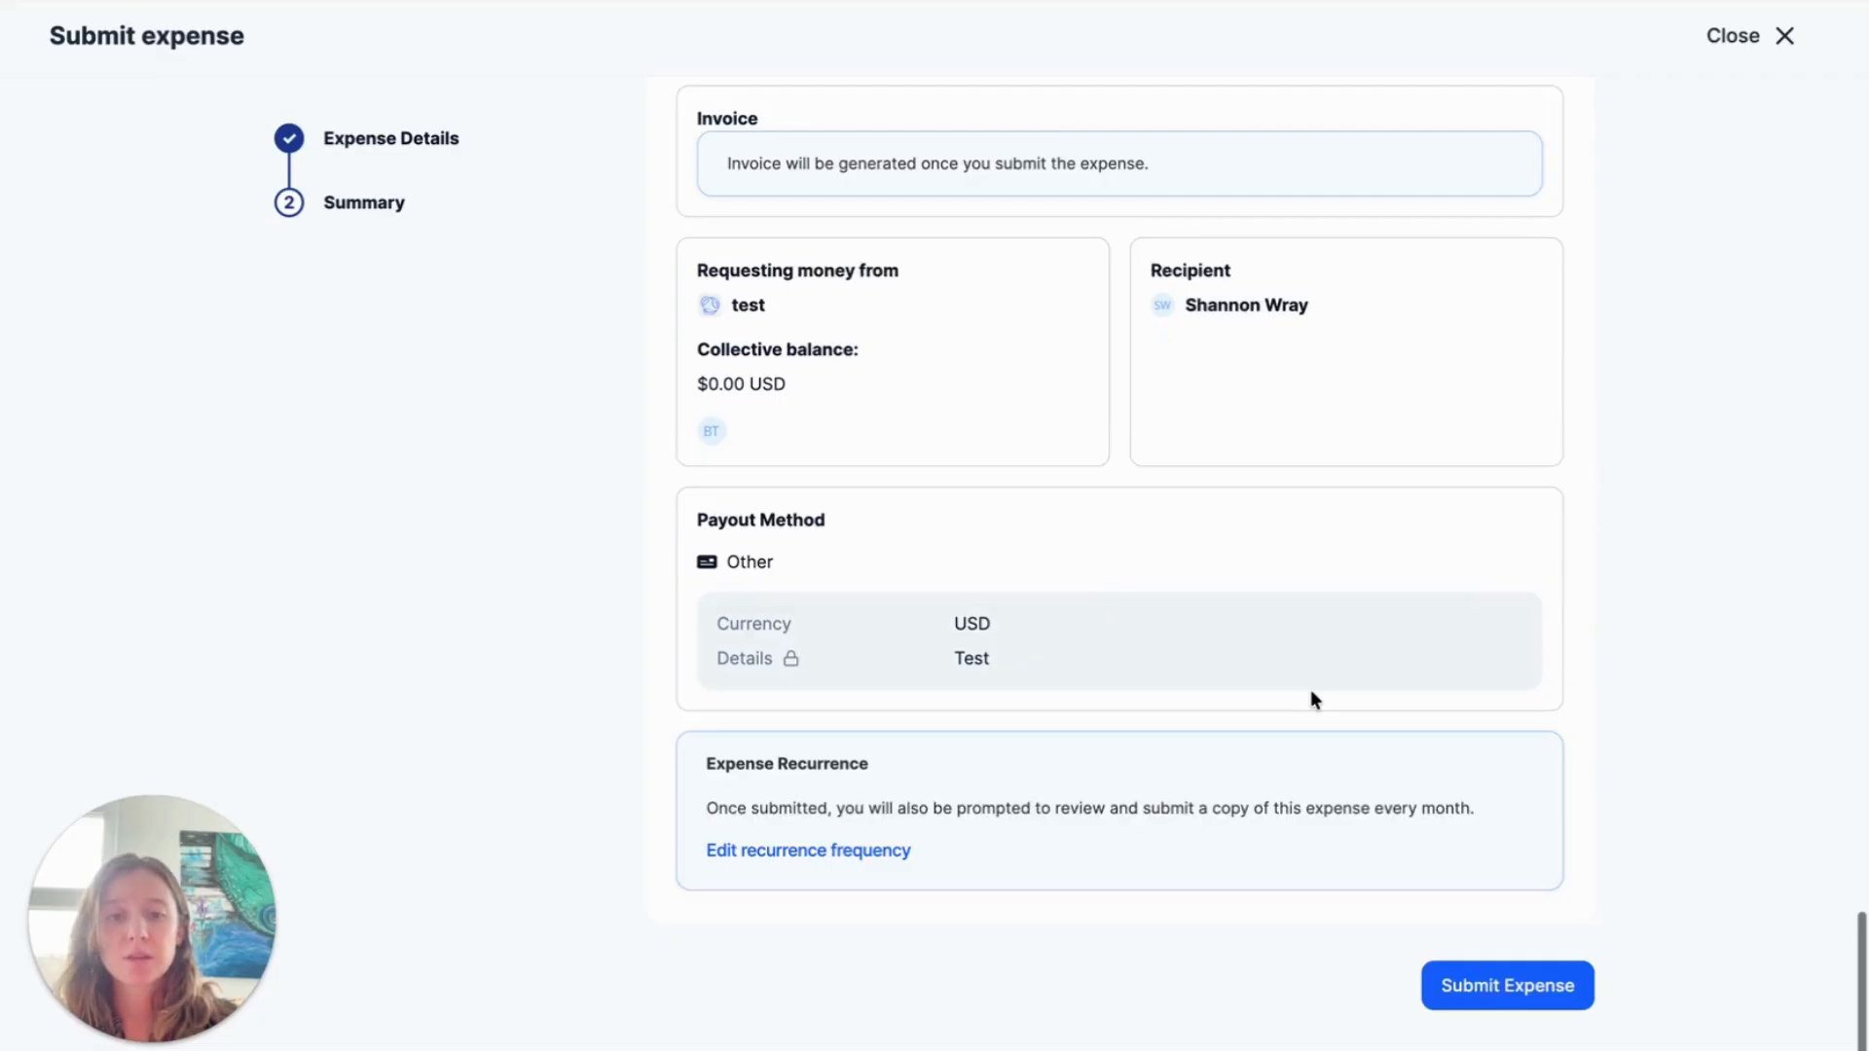
pyautogui.scroll(4, 1311, 691)
pyautogui.scroll(-5, 1310, 693)
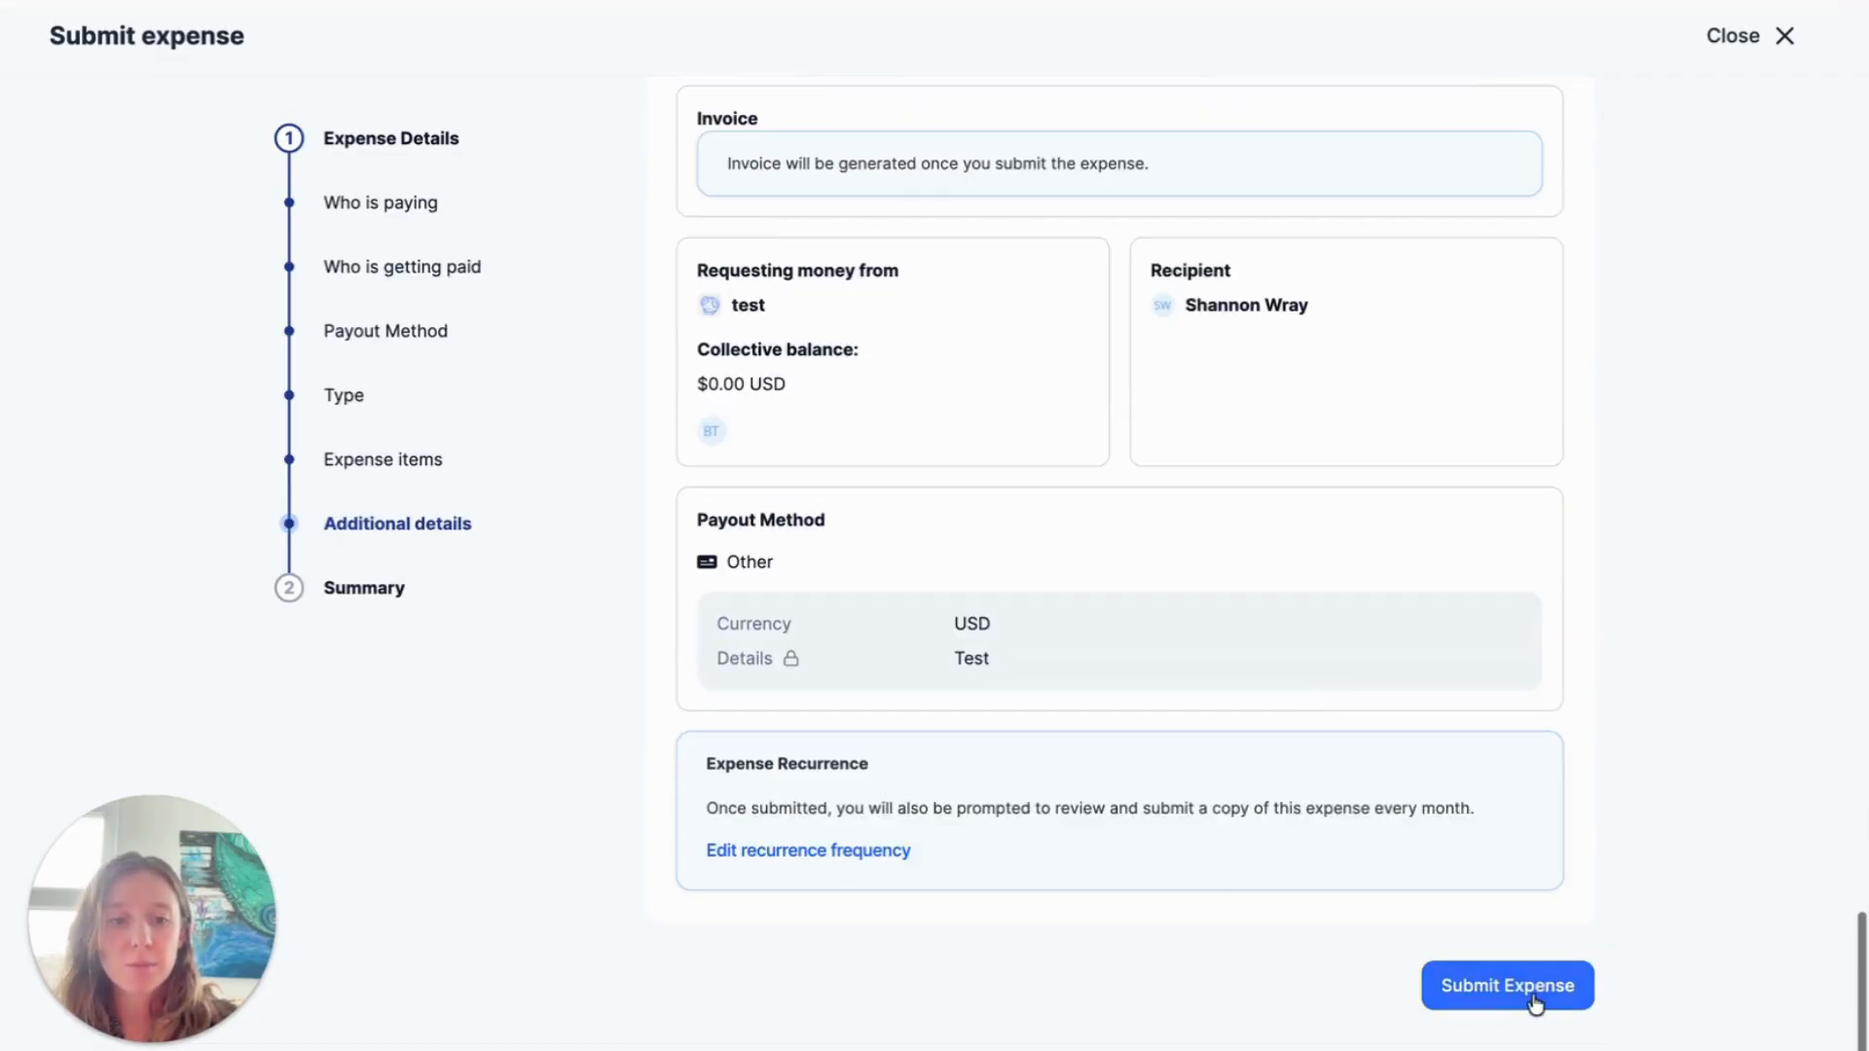
pyautogui.click(1475, 984)
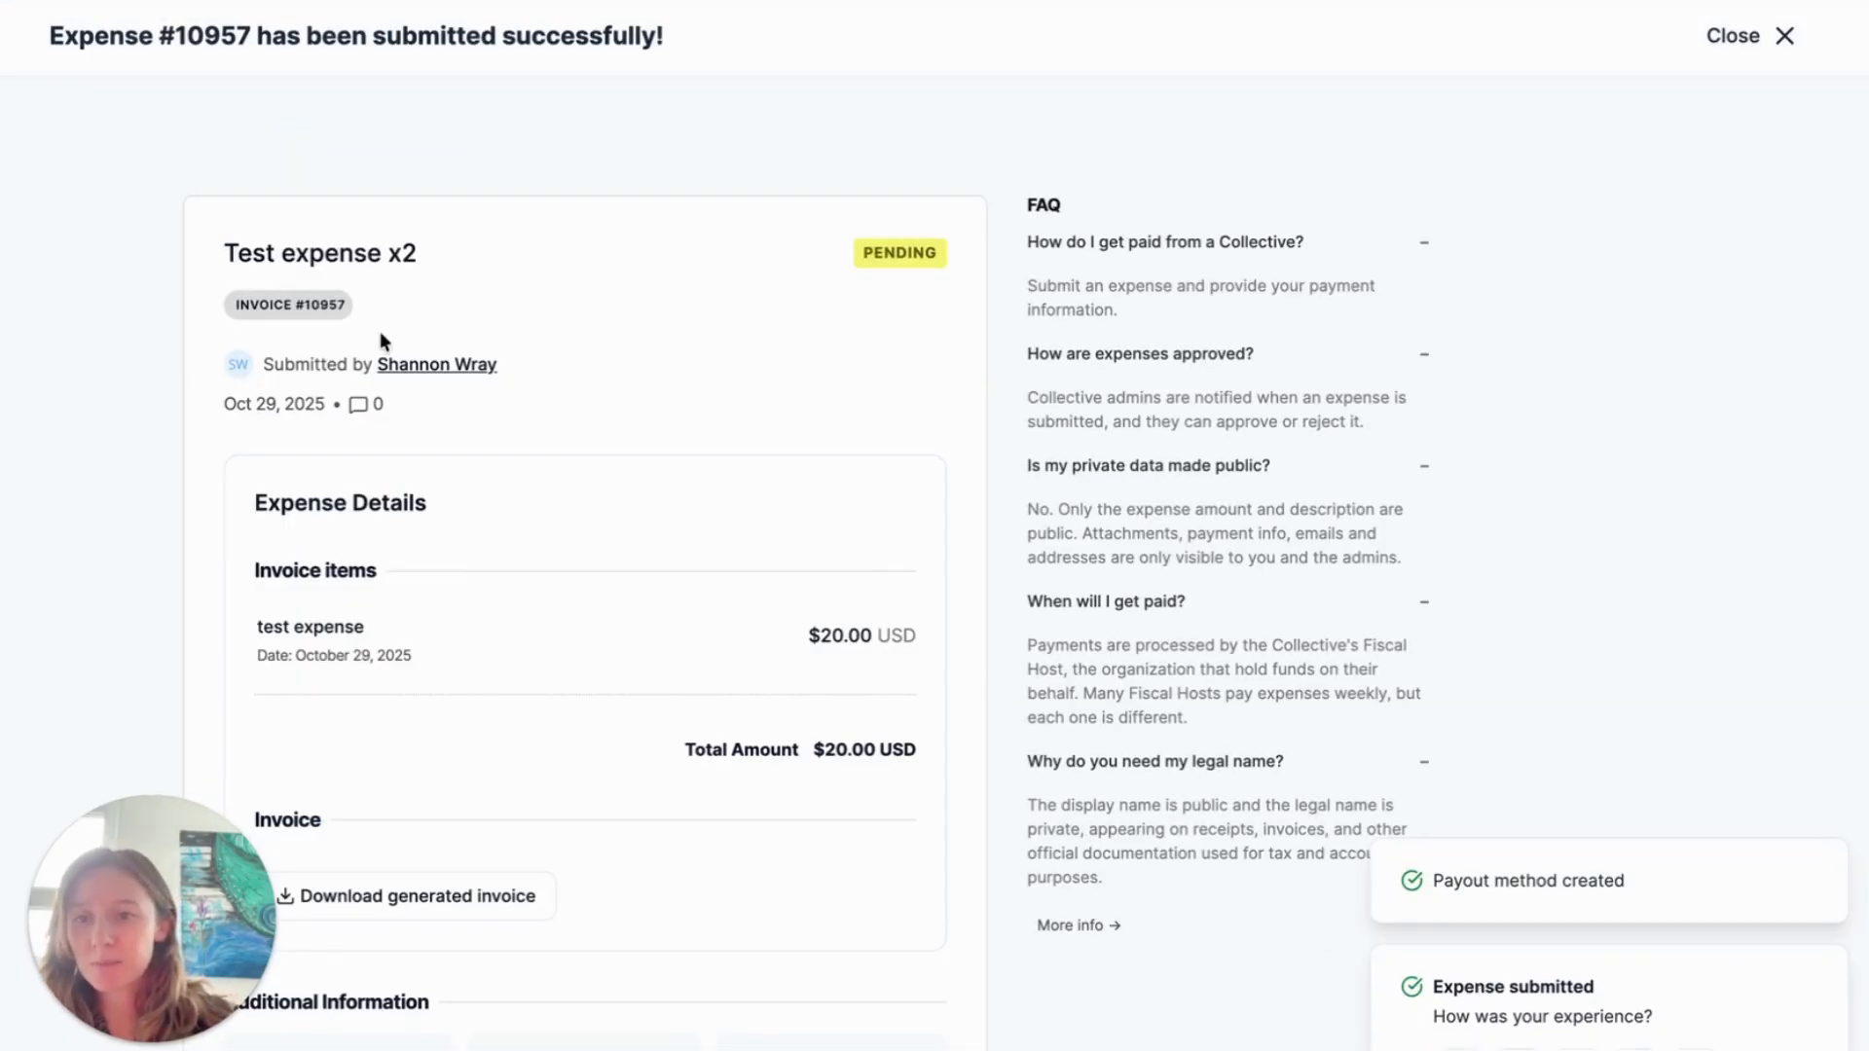
# Step: Review the submitted expense's status, invoice items, generated invoice option and additional information
pyautogui.scroll(-1, 831, 471)
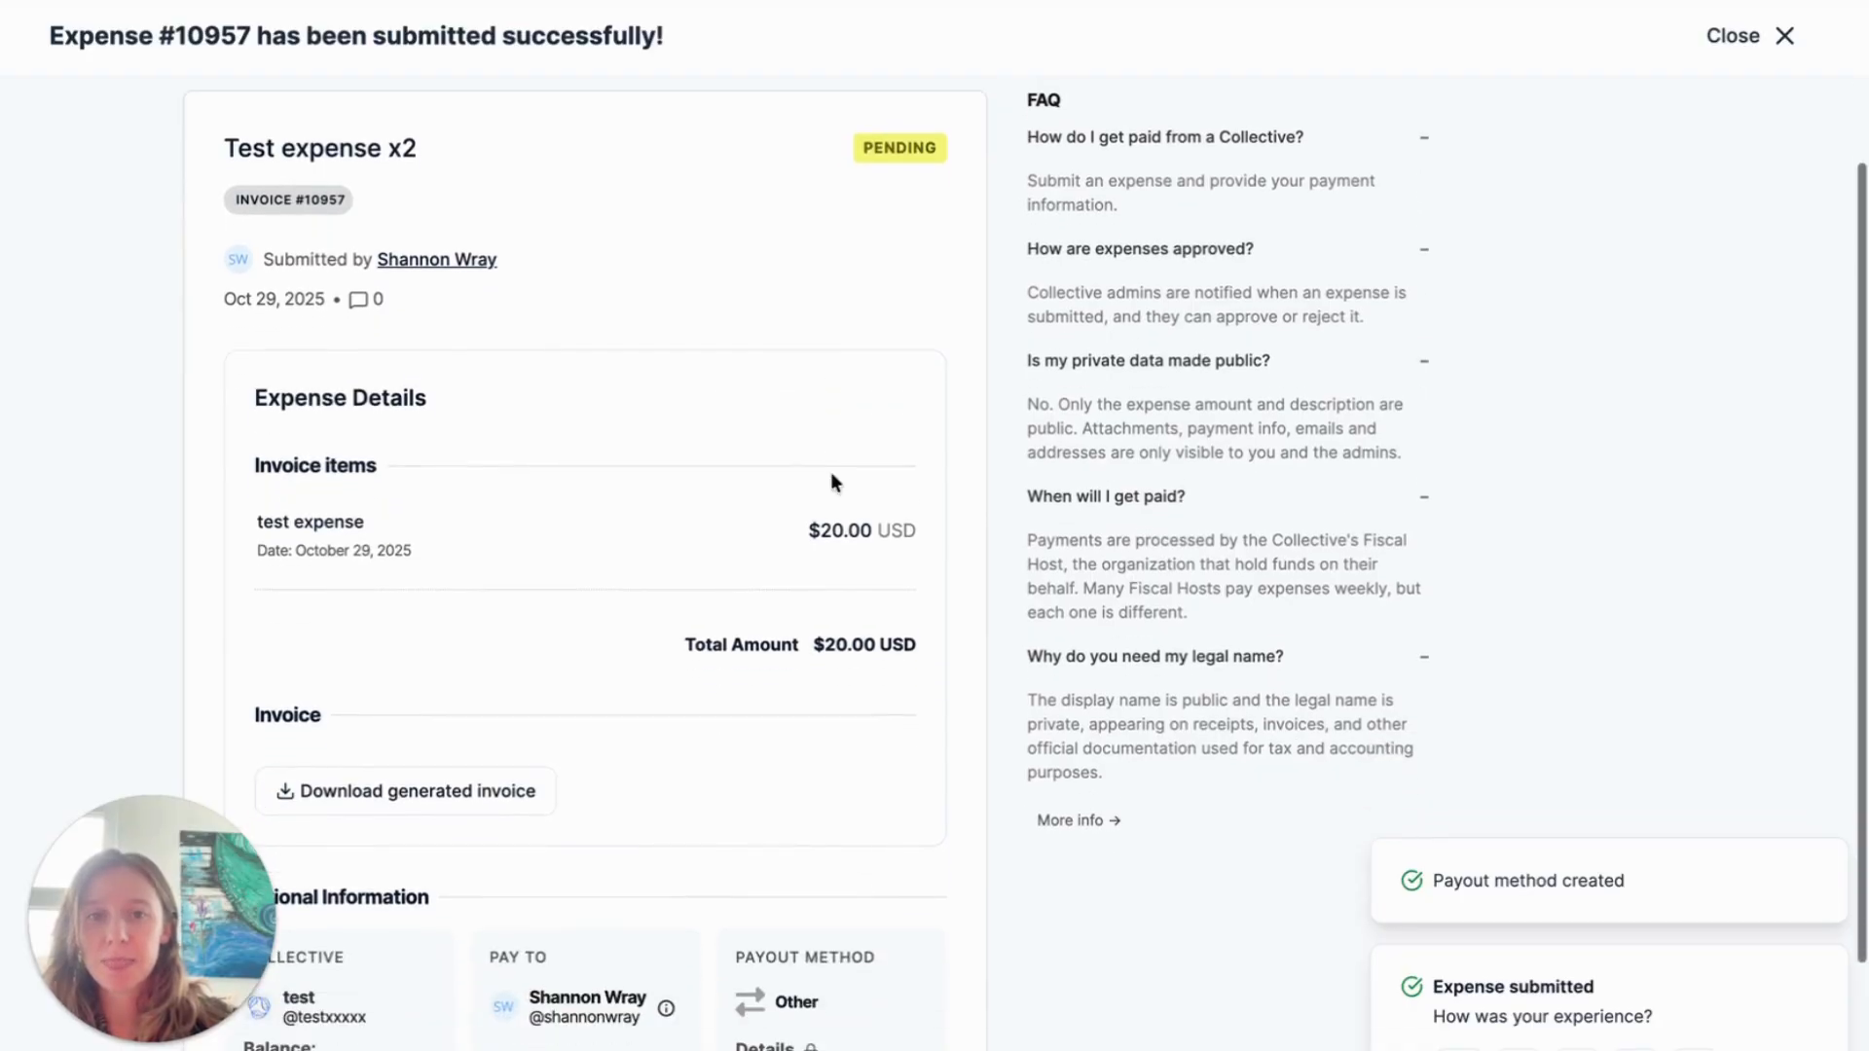
pyautogui.scroll(1, 739, 271)
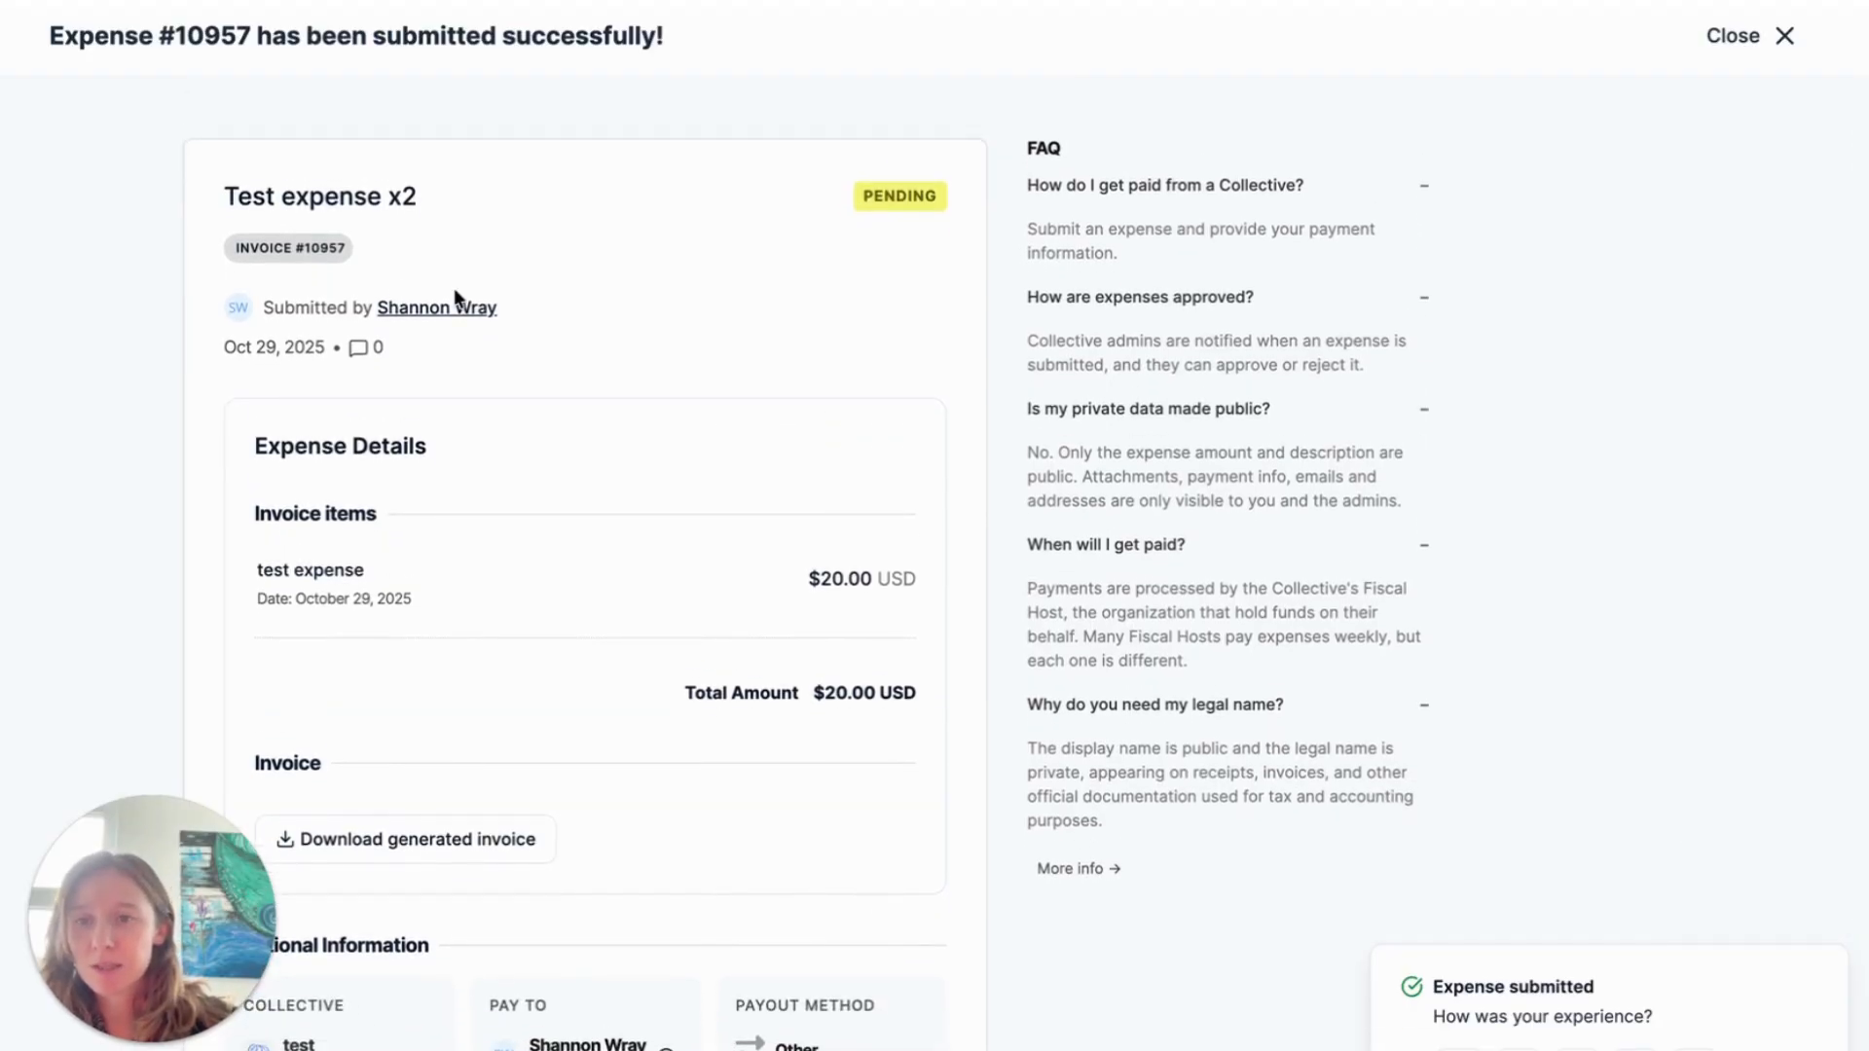
pyautogui.scroll(-2, 668, 555)
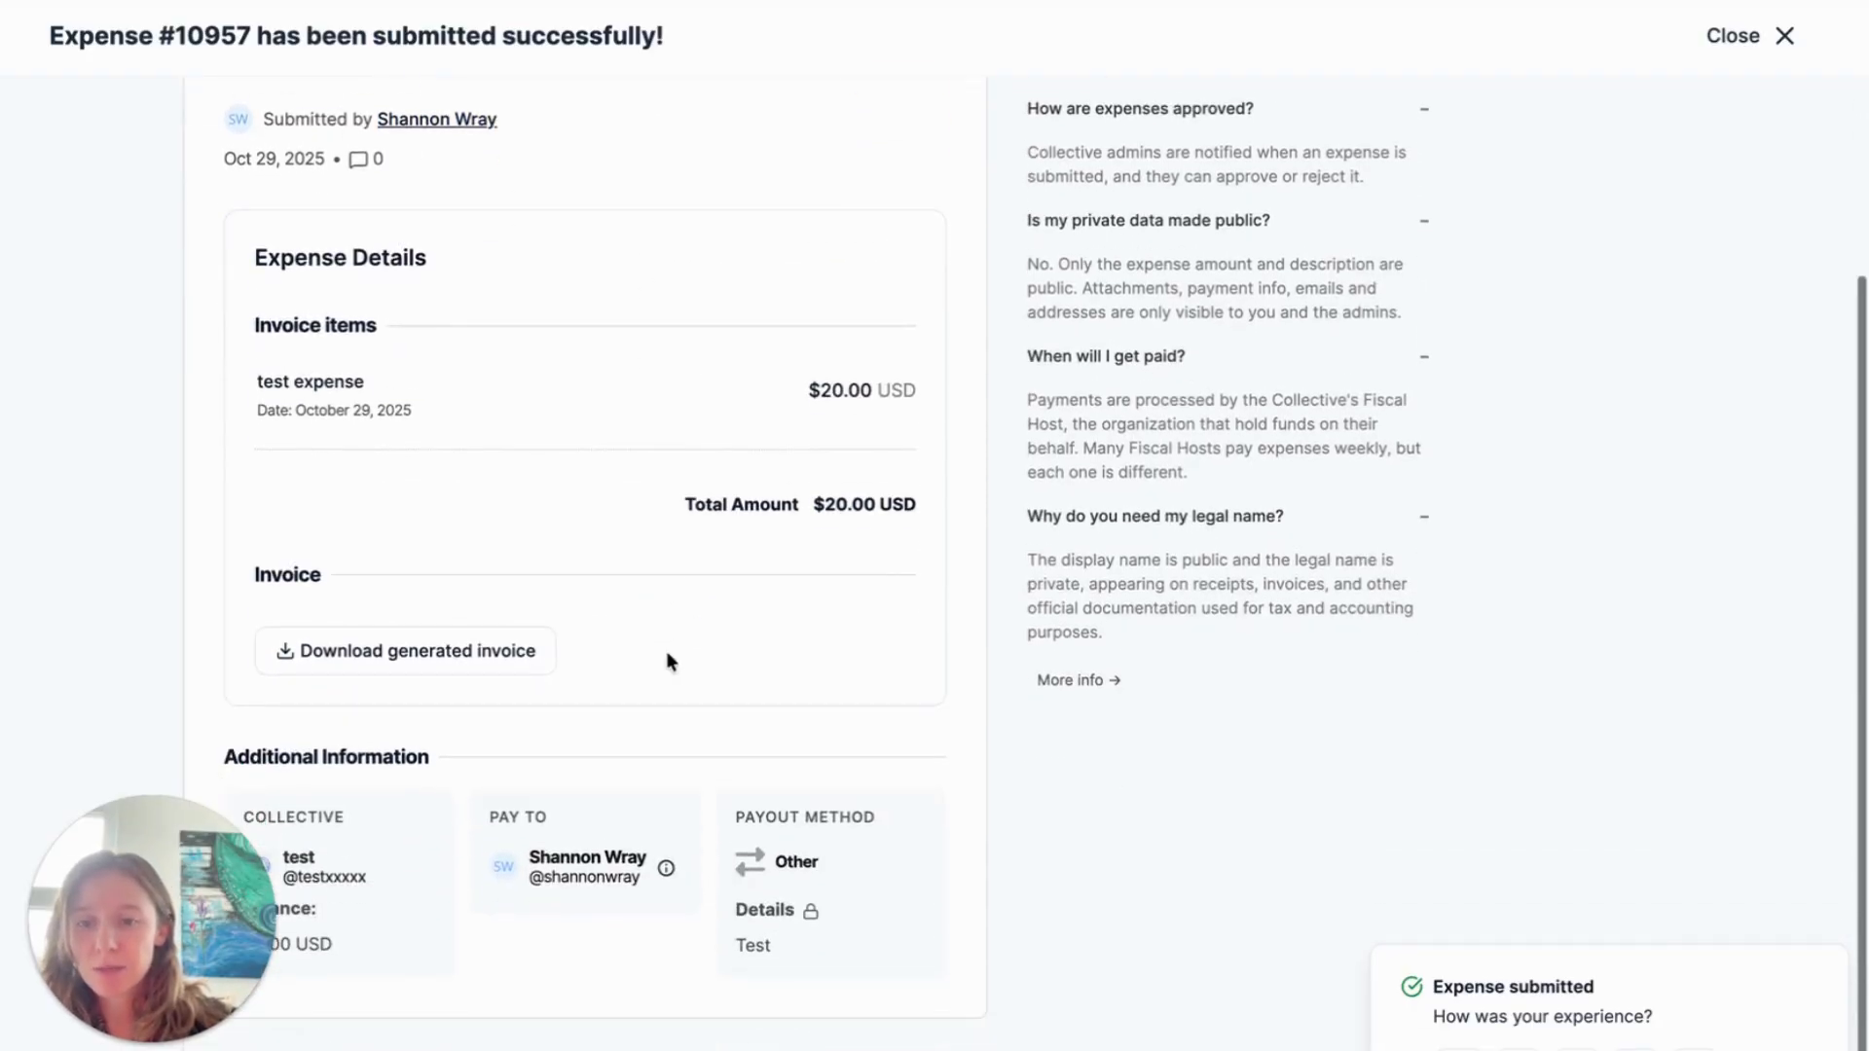
pyautogui.scroll(2, 668, 915)
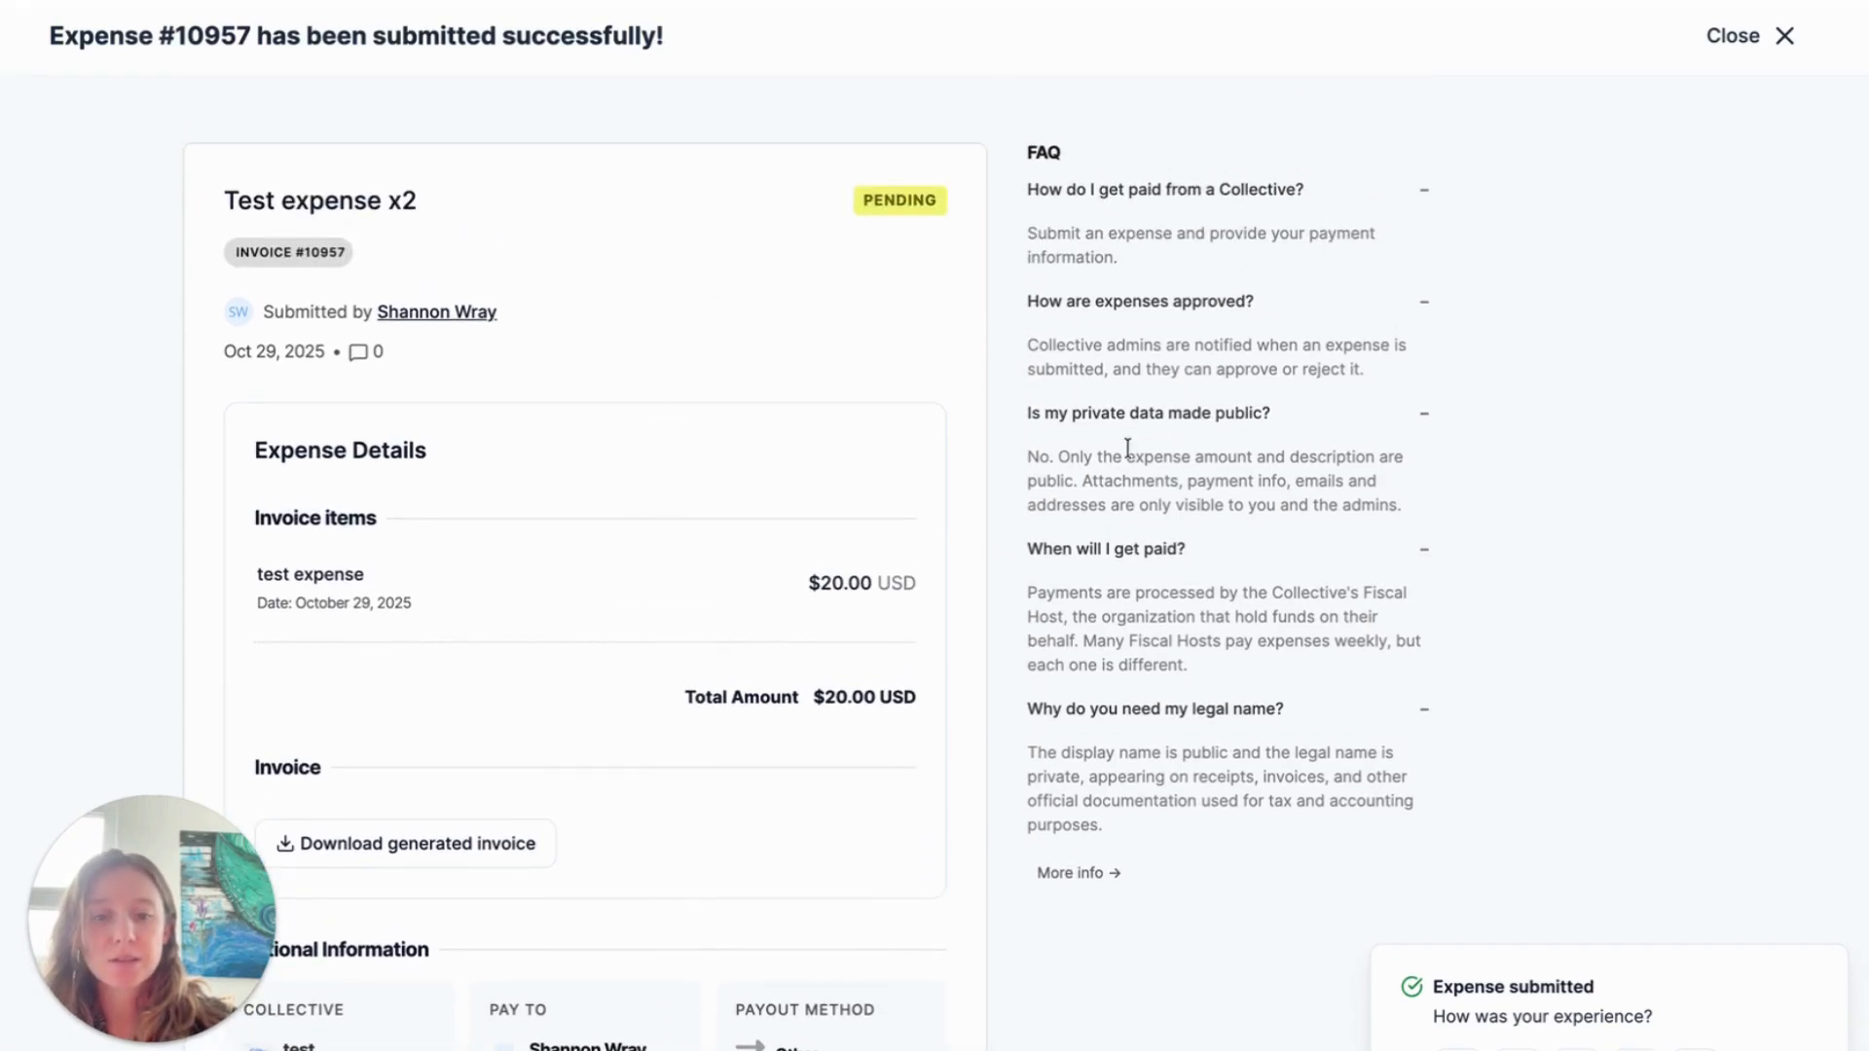
# Step: Close the submission confirmation and bring up the link-copying and duplication options of the submitted Test expense x2
pyautogui.click(1747, 35)
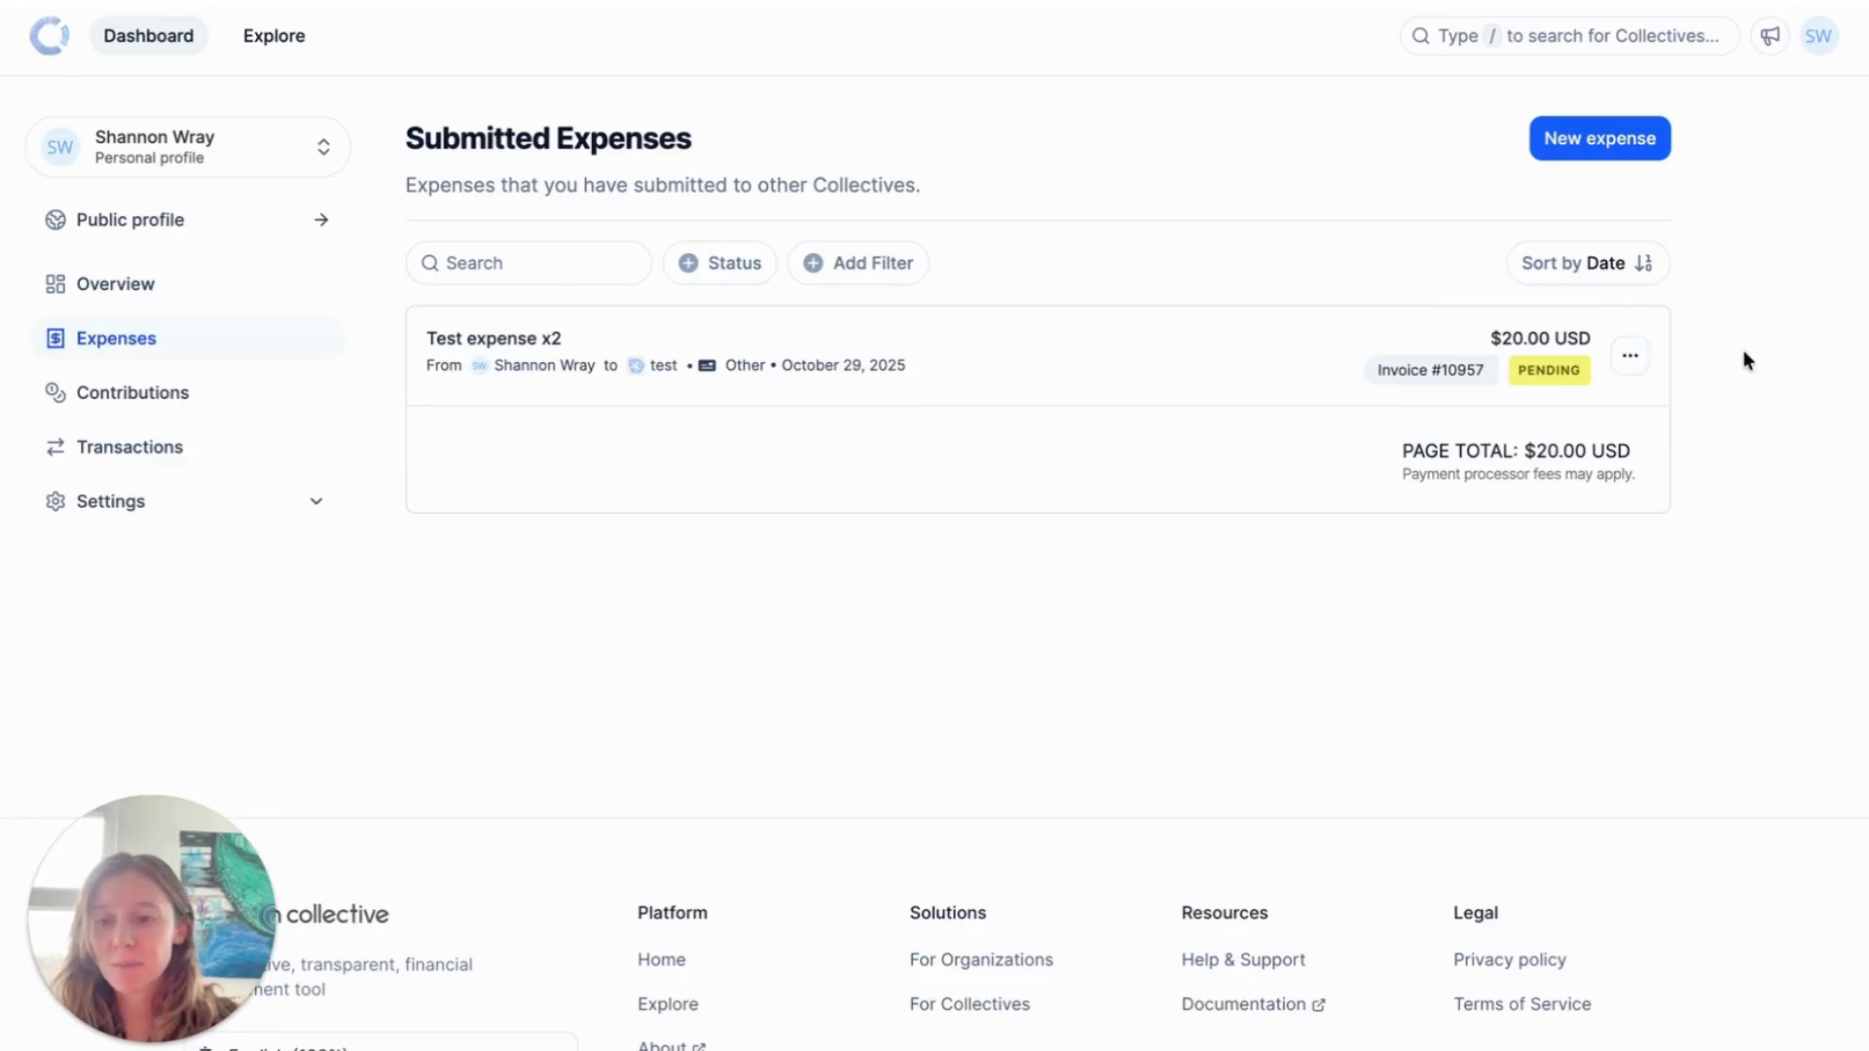
pyautogui.click(1621, 365)
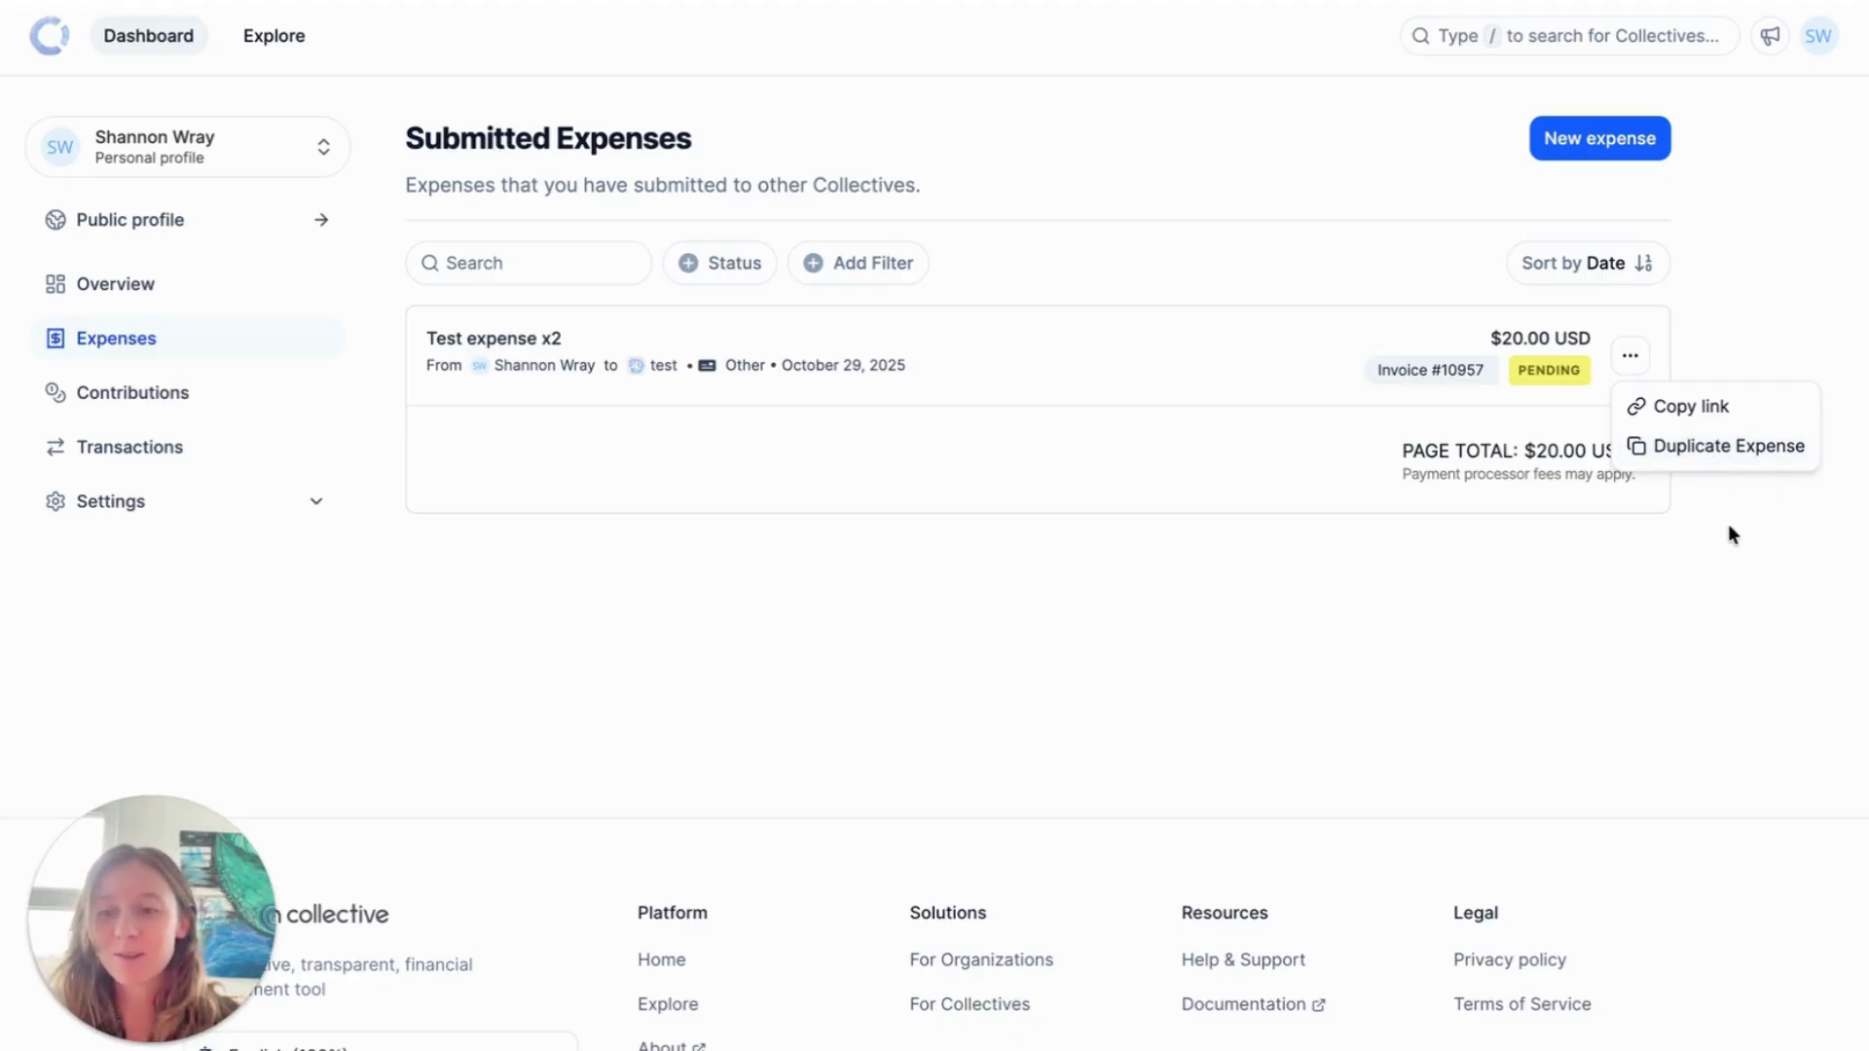
pyautogui.click(1731, 452)
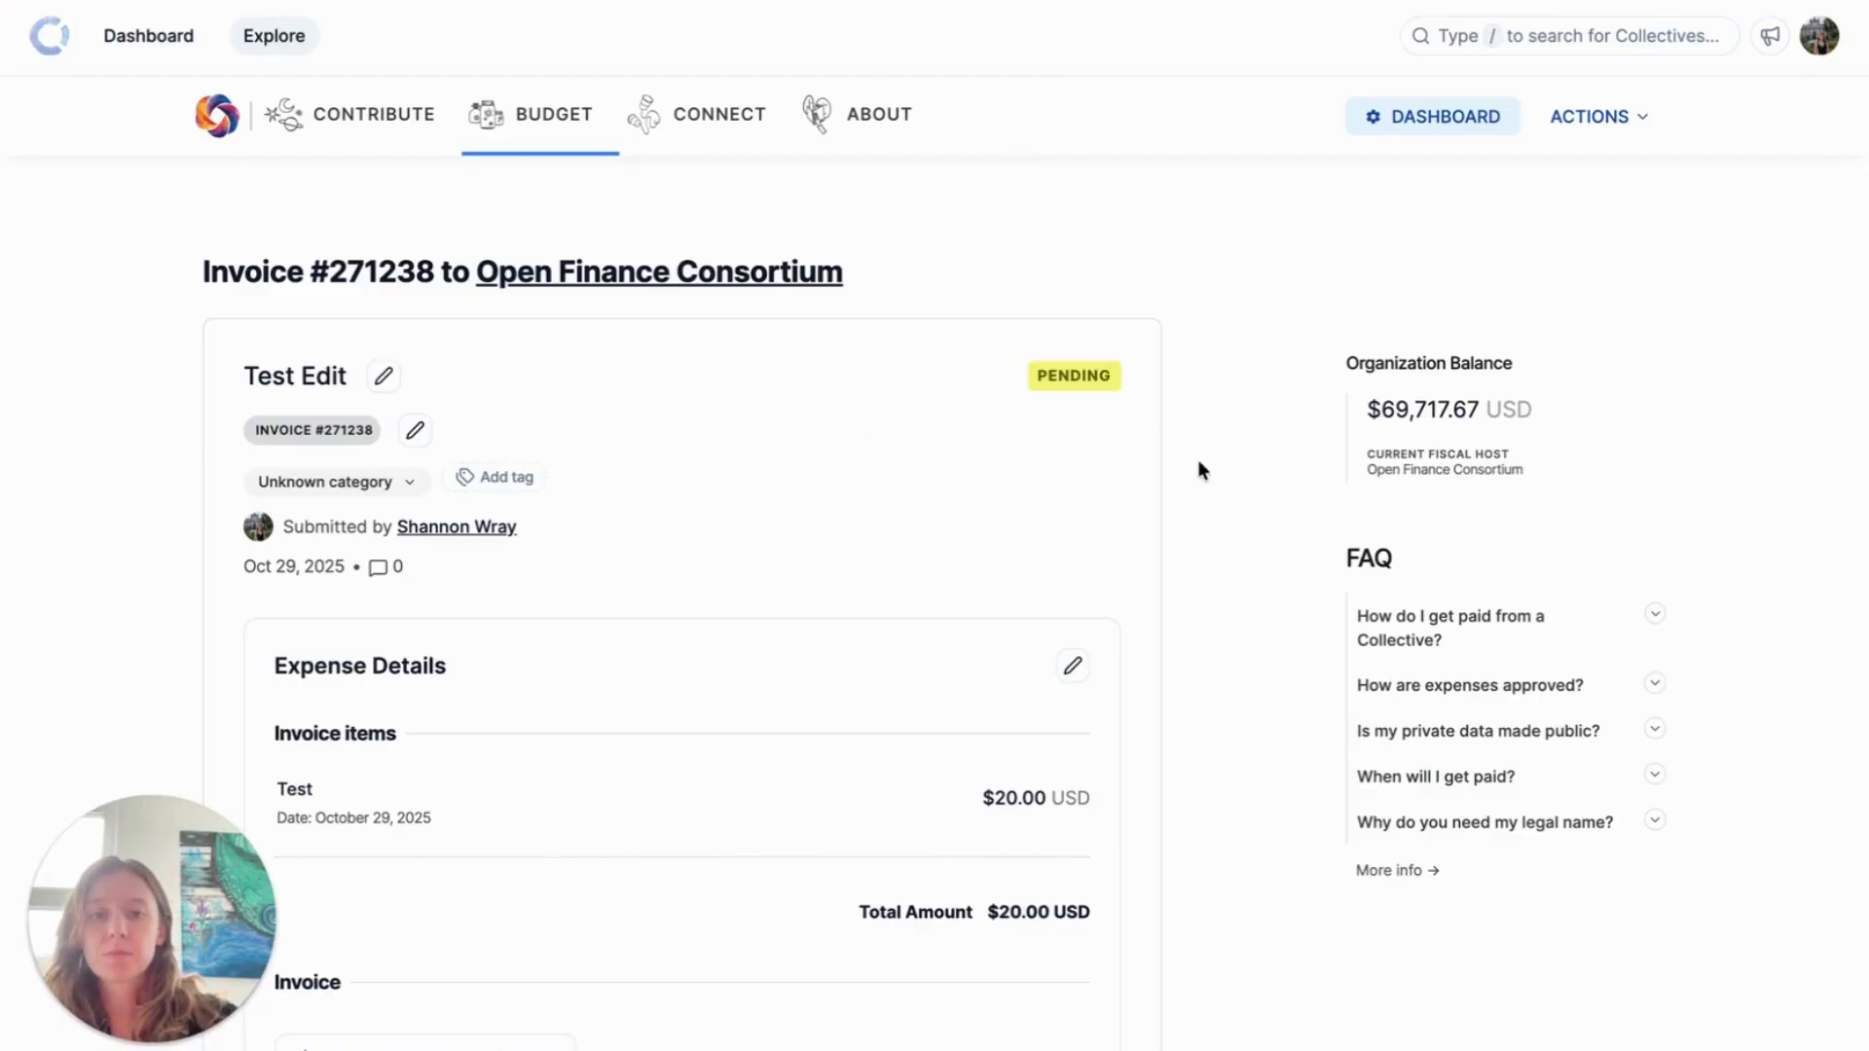
# Step: Examine the Test Edit invoice to Open Finance Consortium for its editable details, additional information and approval actions
pyautogui.scroll(-3, 1197, 459)
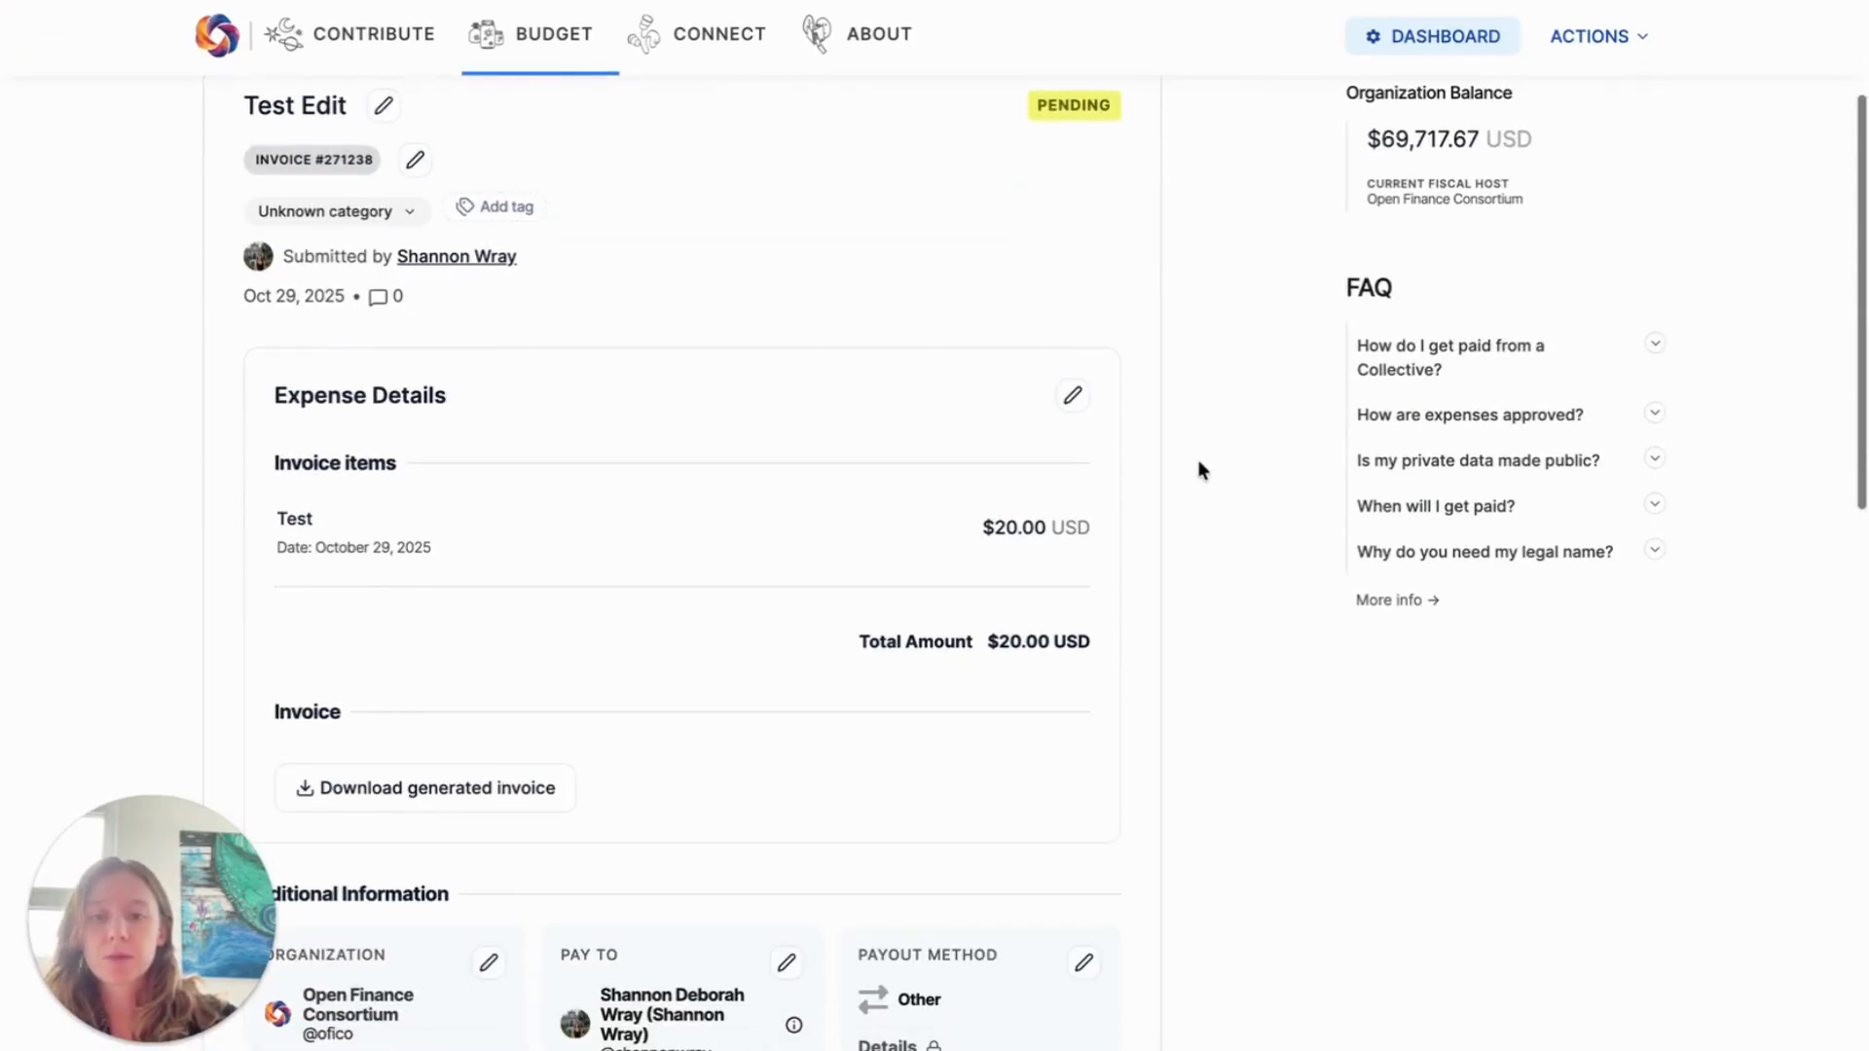
pyautogui.scroll(1, 1199, 465)
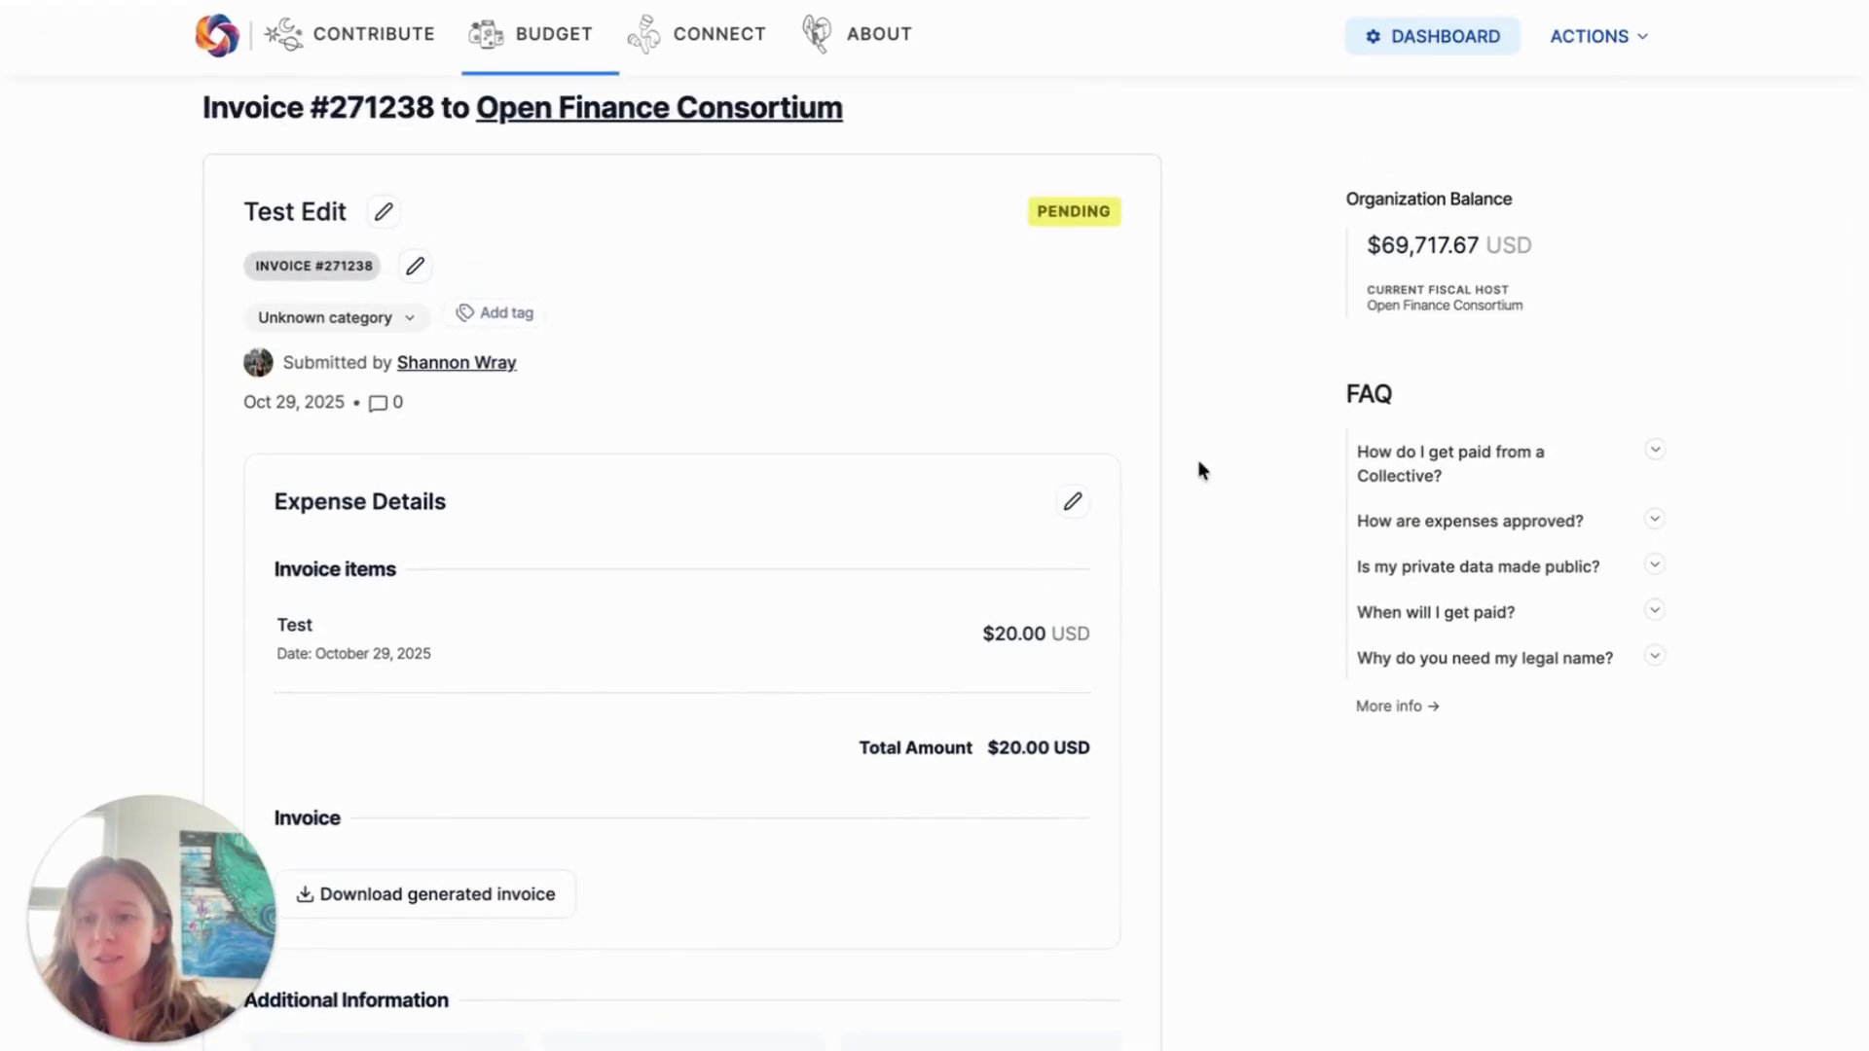
pyautogui.scroll(1, 1197, 470)
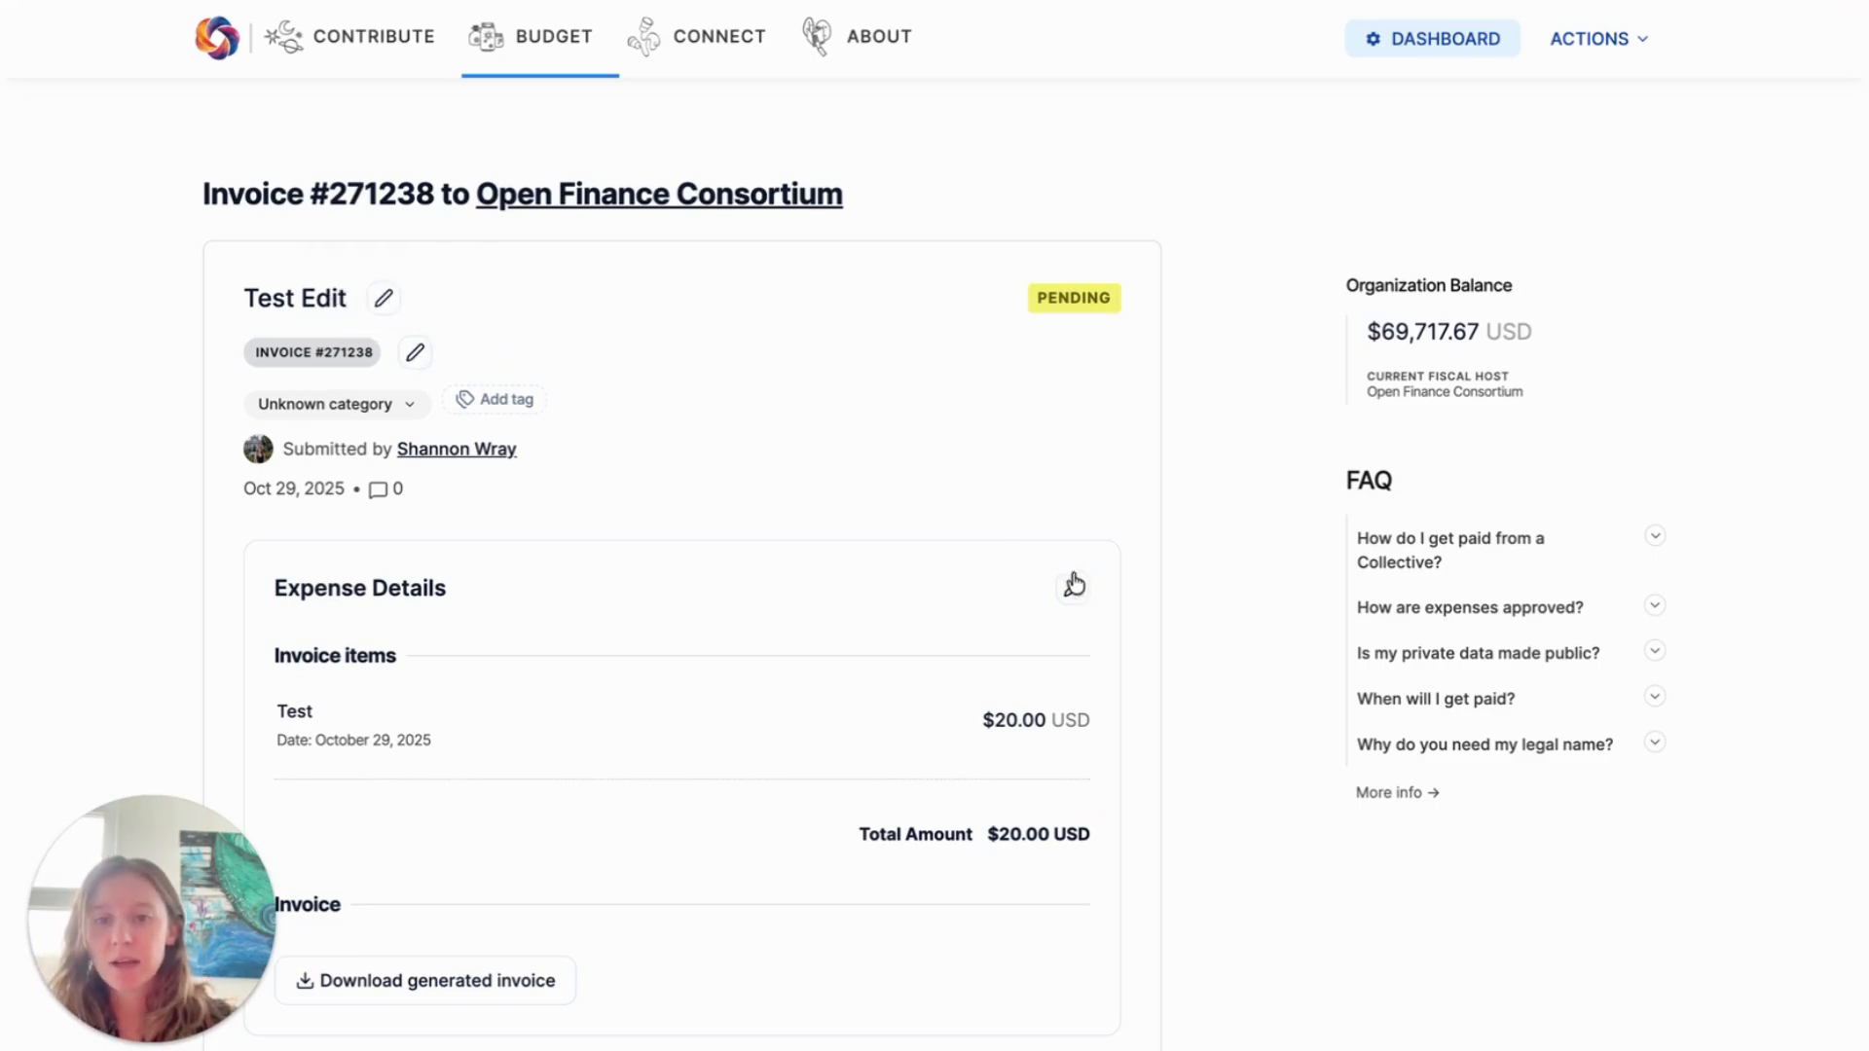
pyautogui.scroll(-1, 885, 564)
pyautogui.scroll(-1, 886, 562)
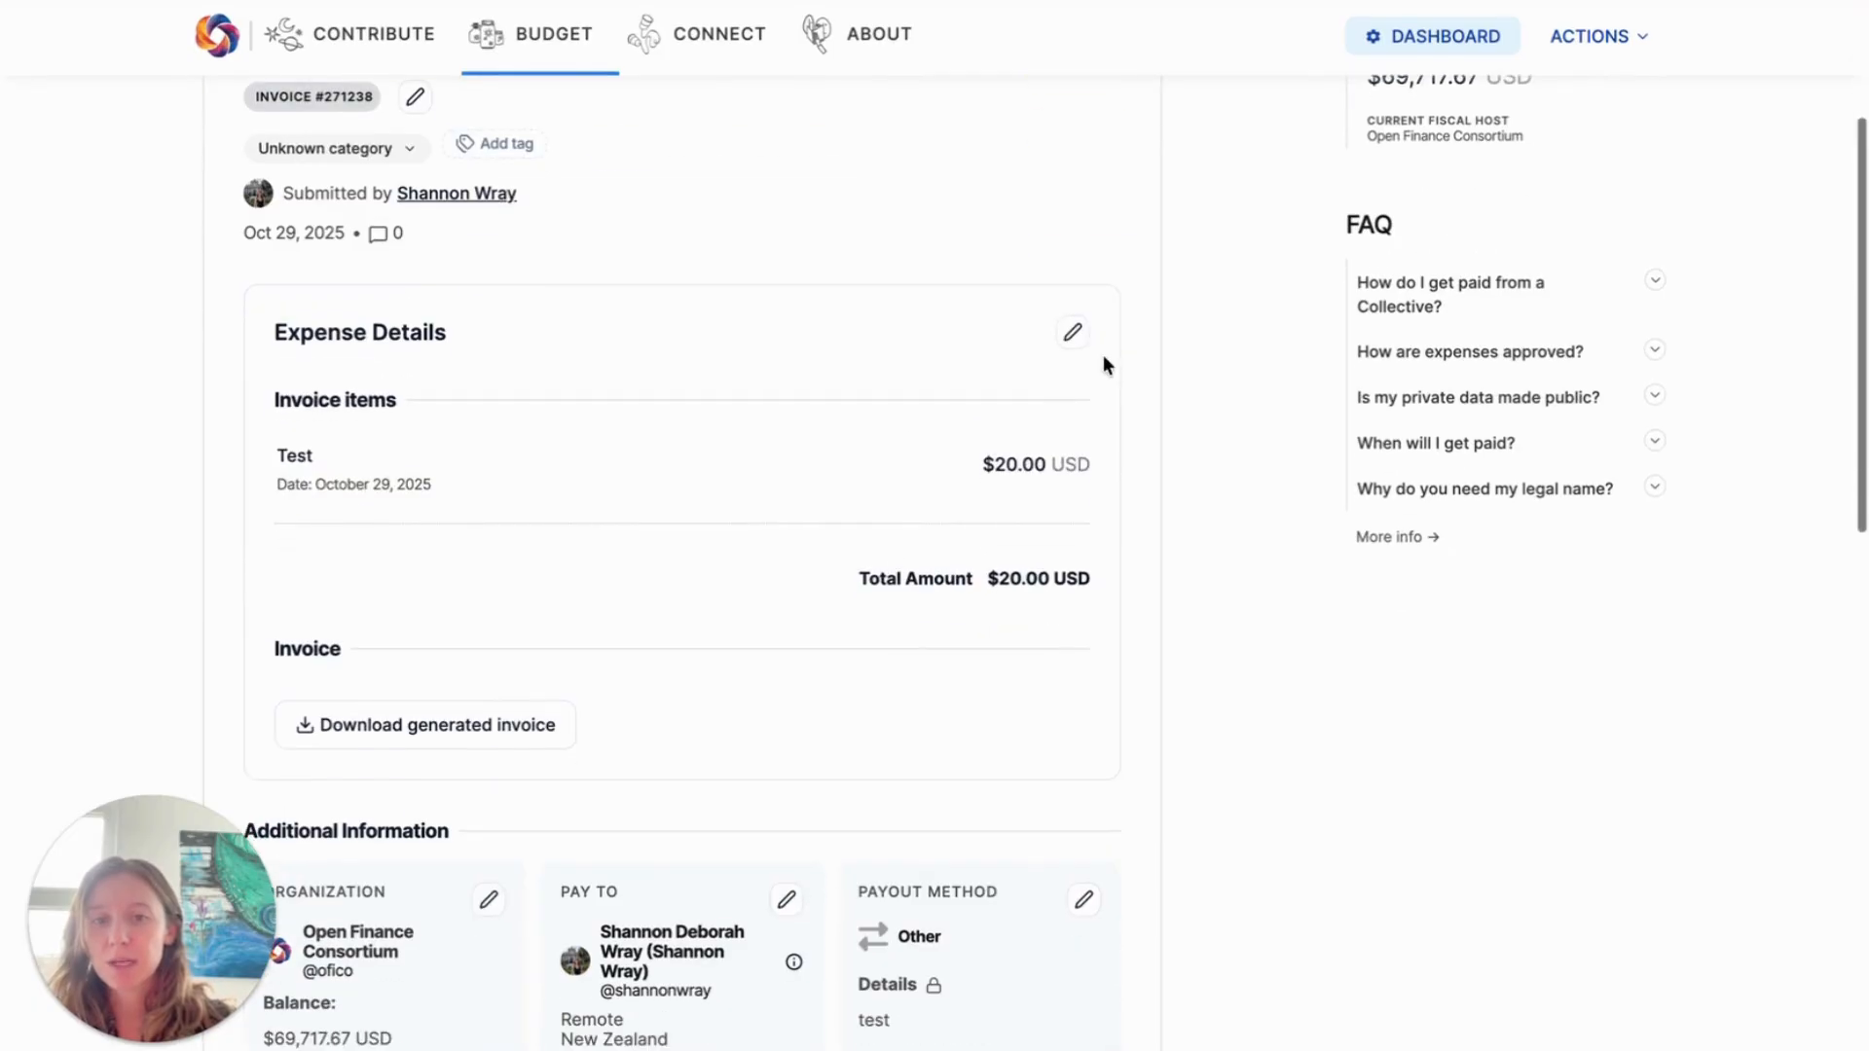
pyautogui.scroll(-1, 856, 604)
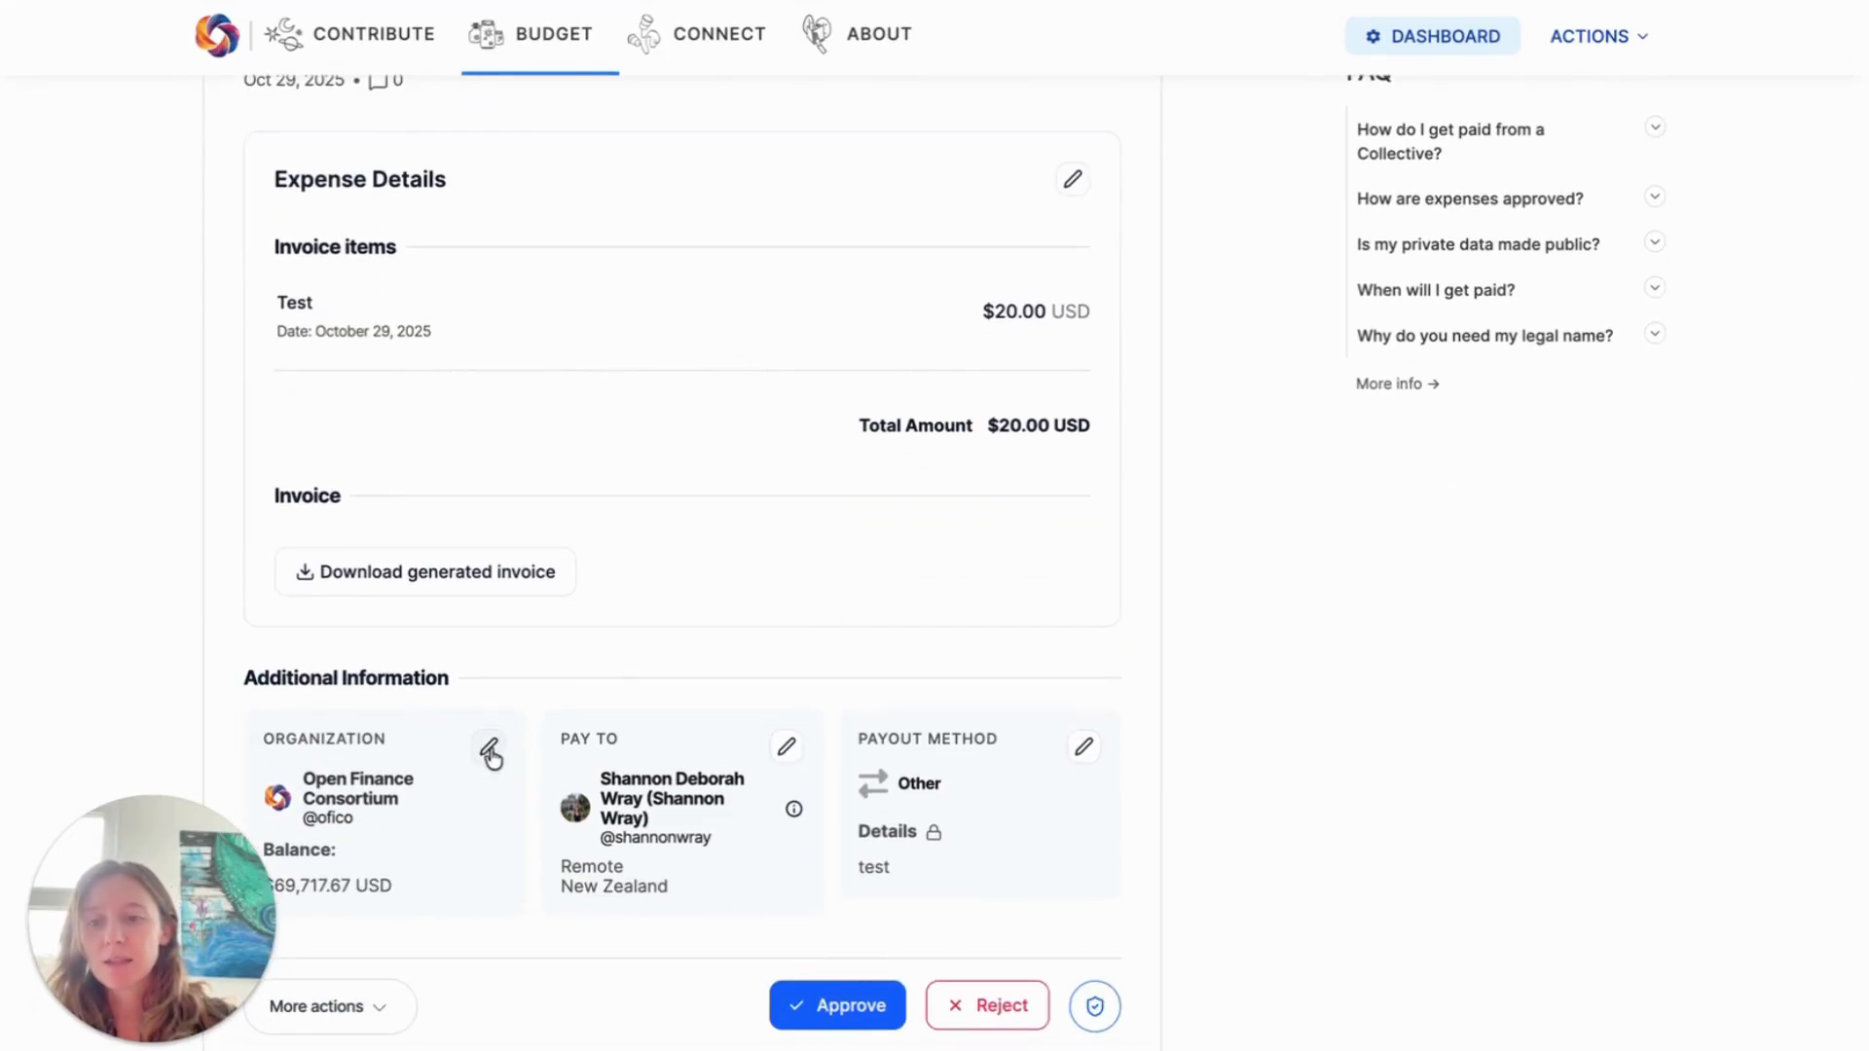
pyautogui.scroll(1, 603, 623)
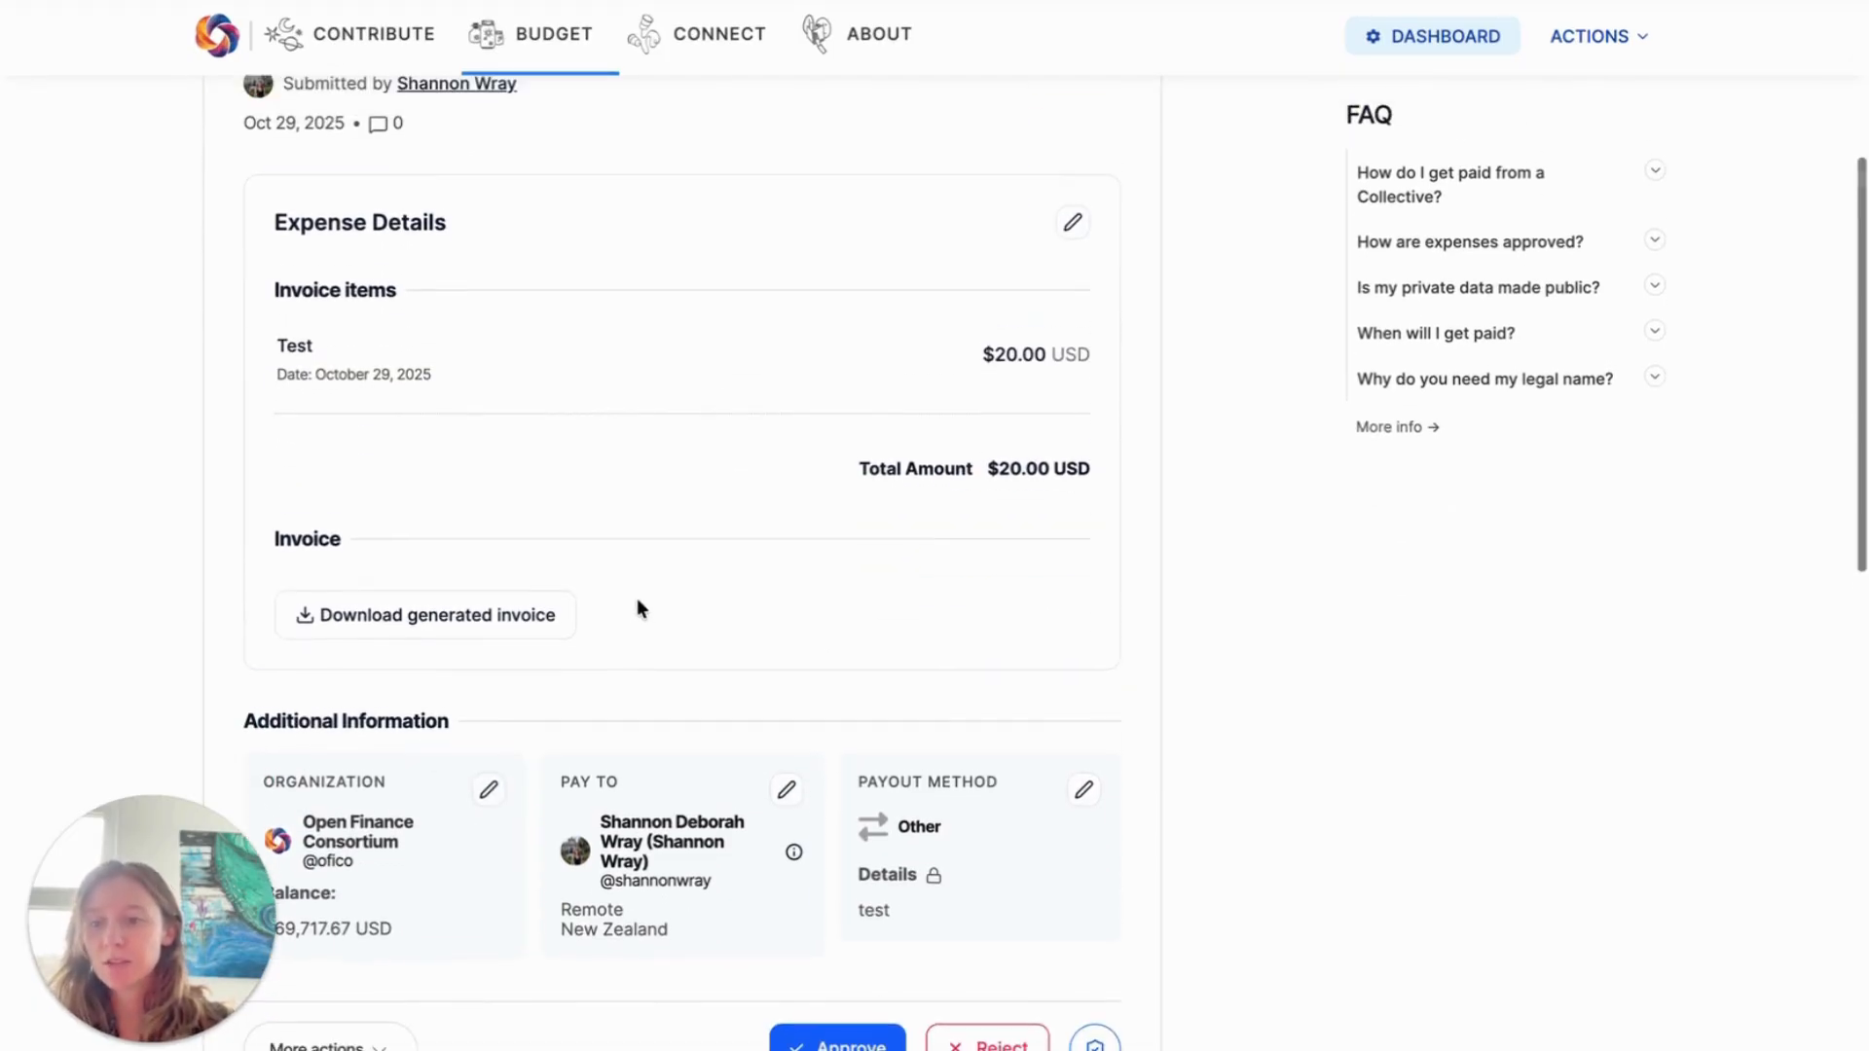
pyautogui.scroll(-2, 1236, 609)
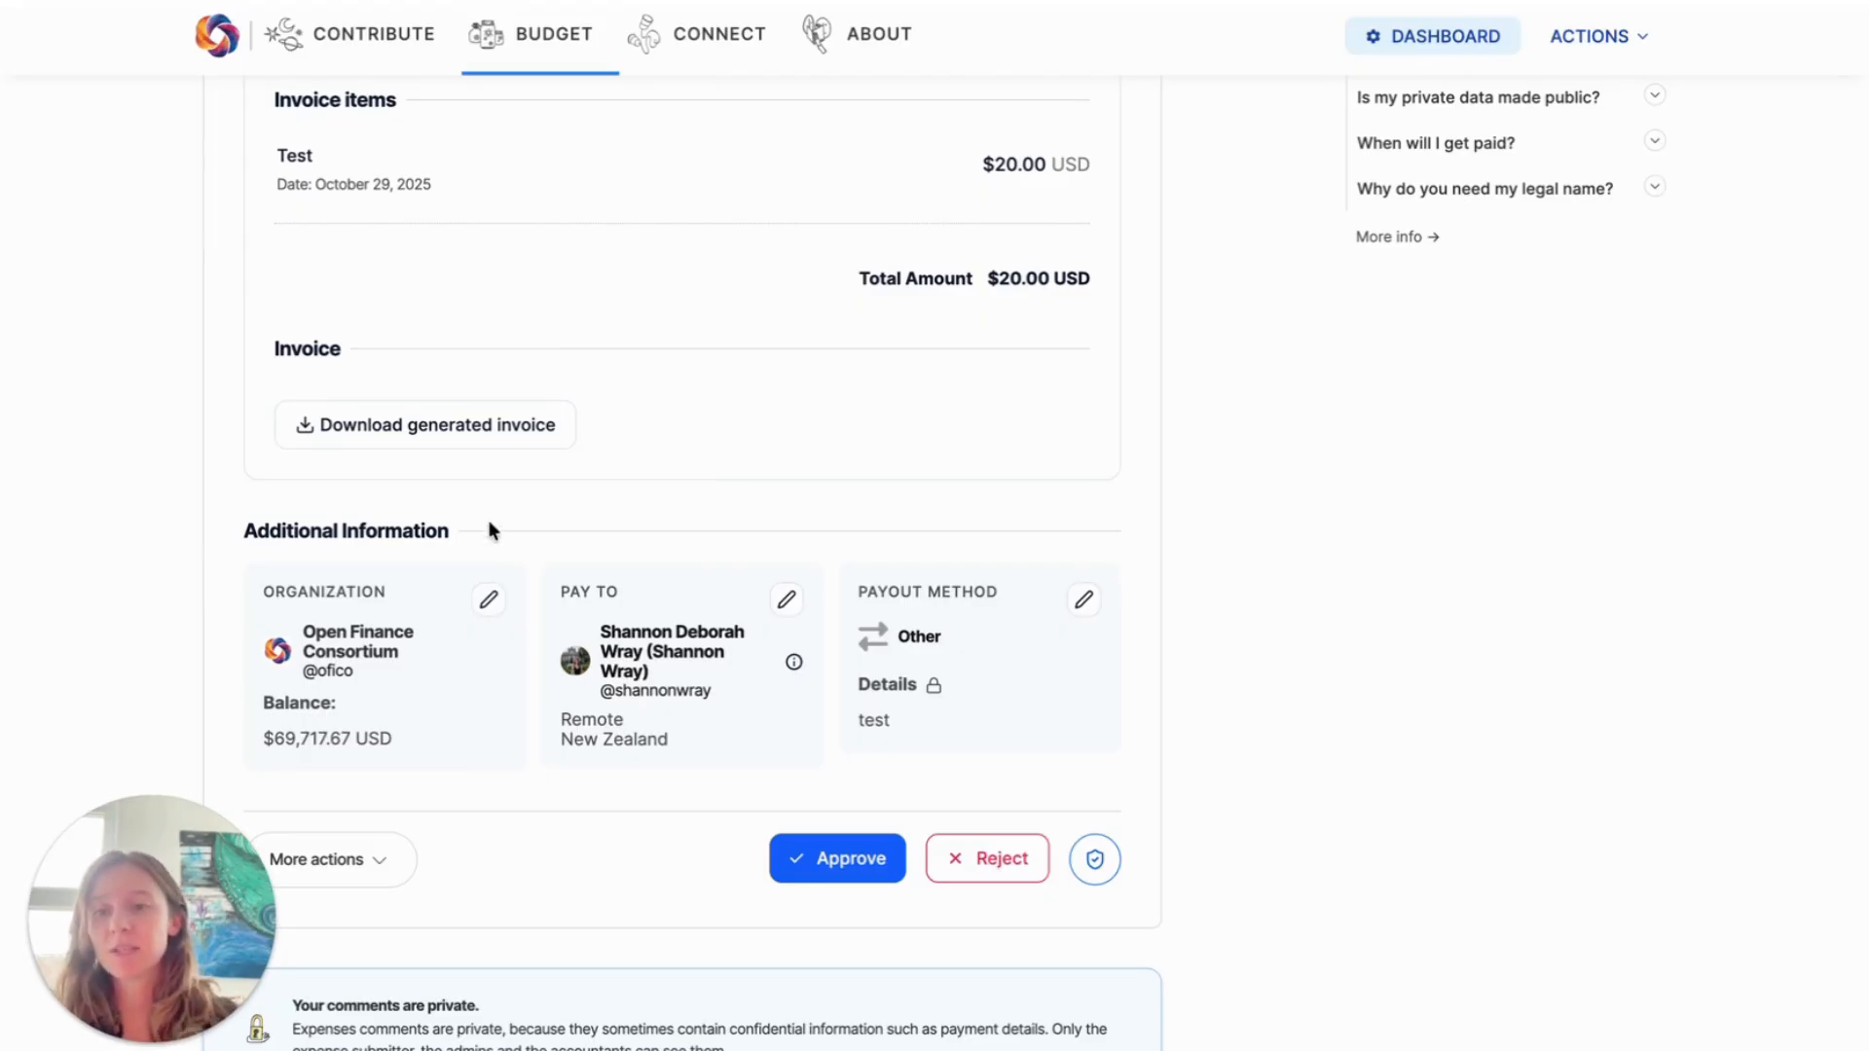
# Step: Move the Test Edit expense from the organization to its 2025 Team Retreat event and save the change
pyautogui.click(488, 600)
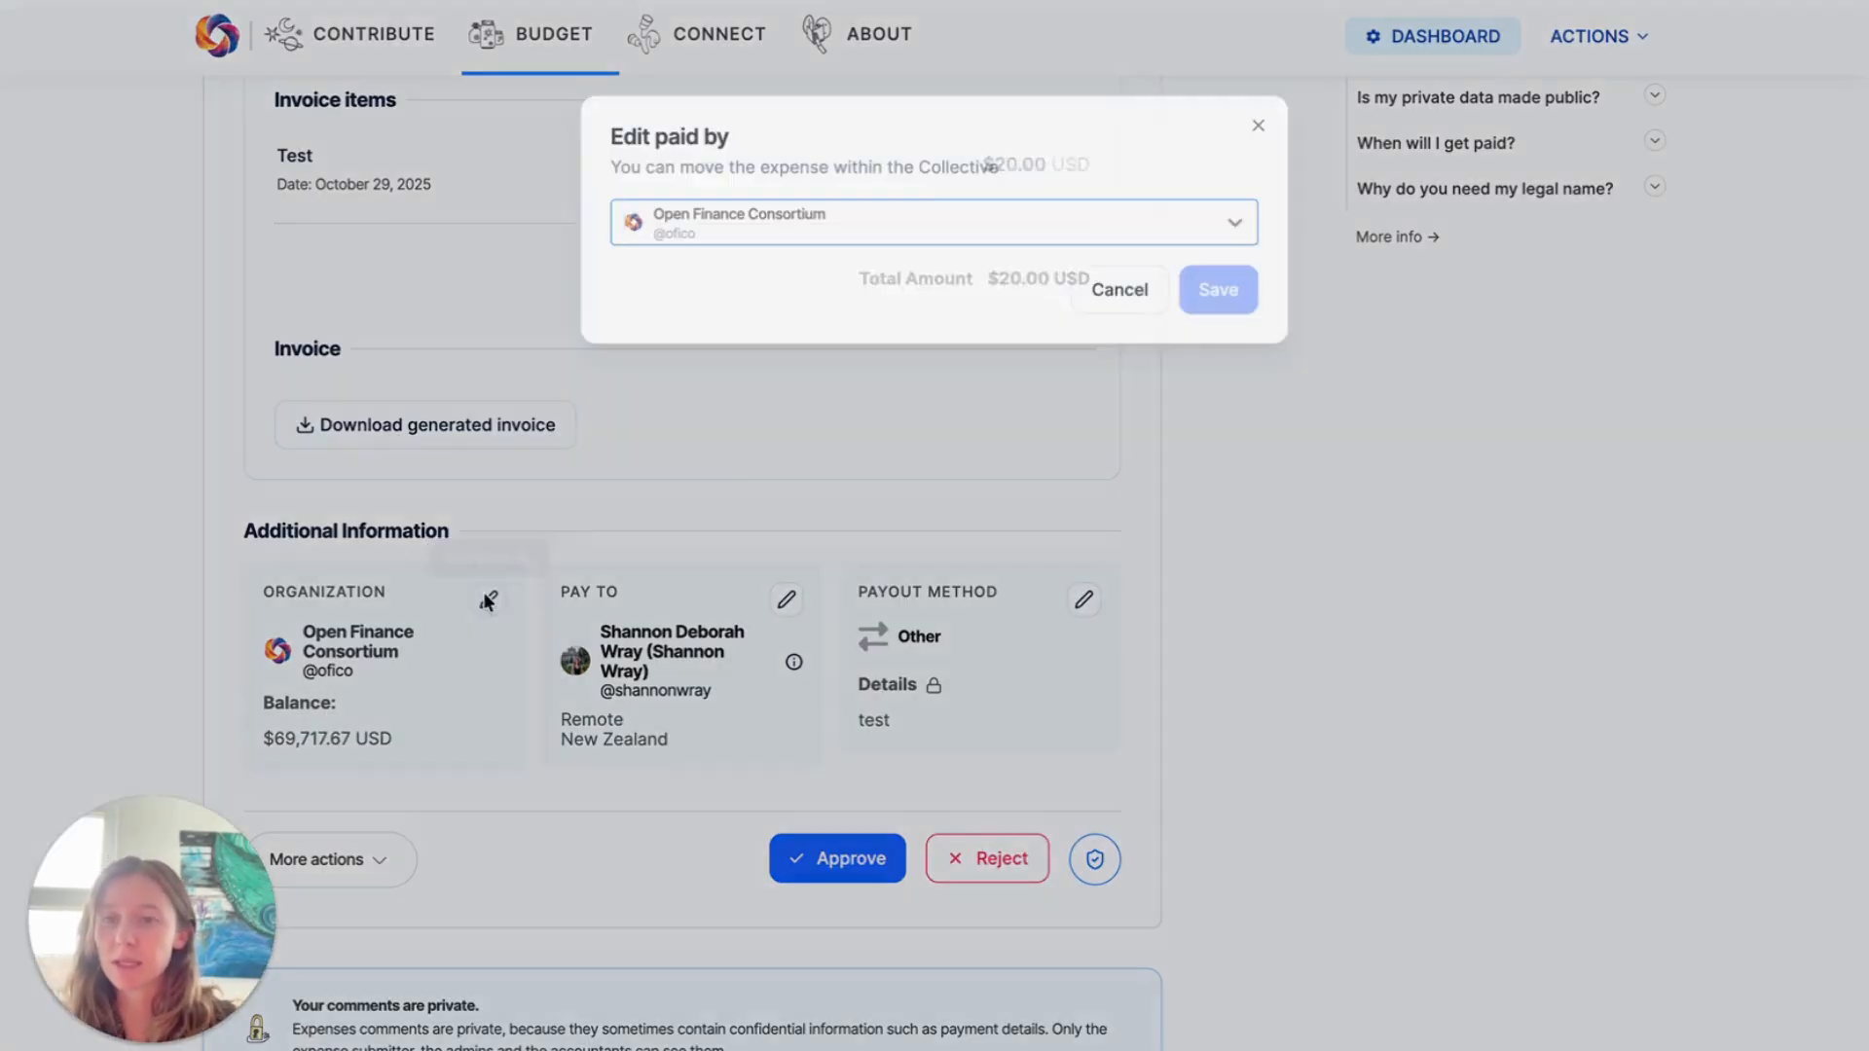
pyautogui.click(860, 225)
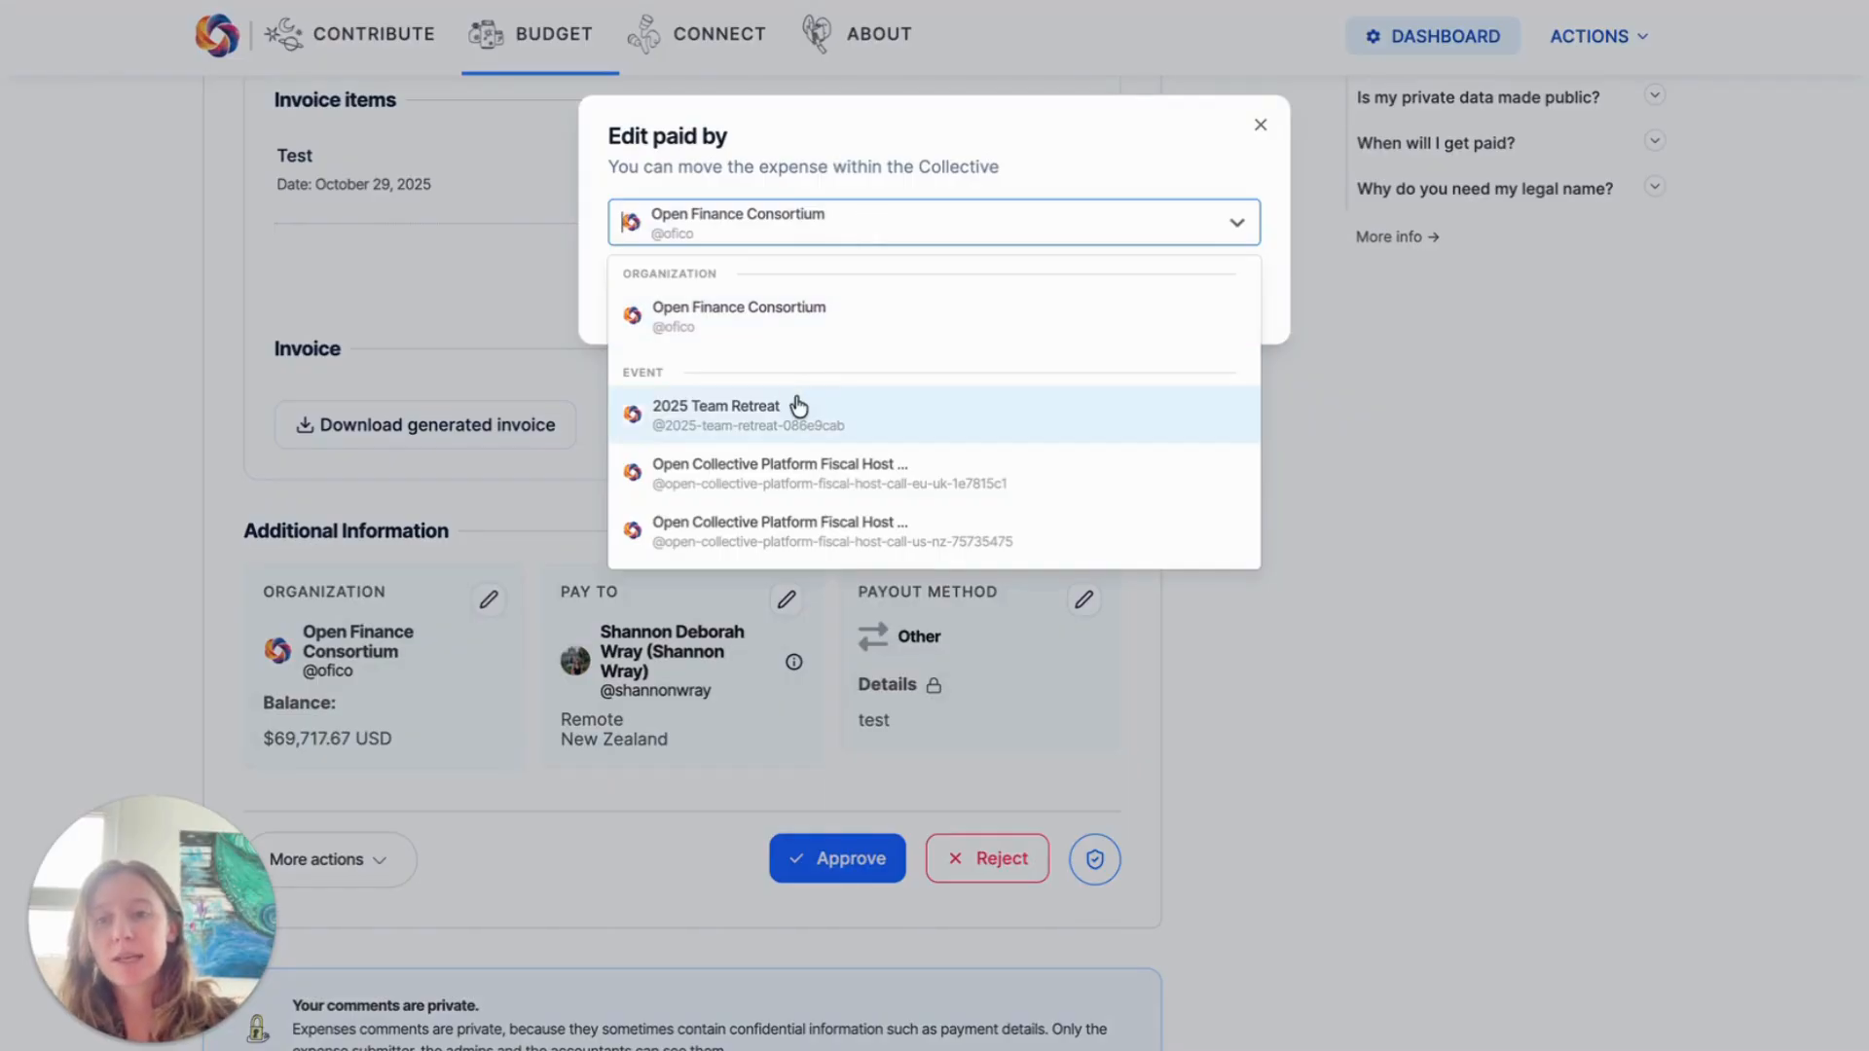
pyautogui.click(709, 416)
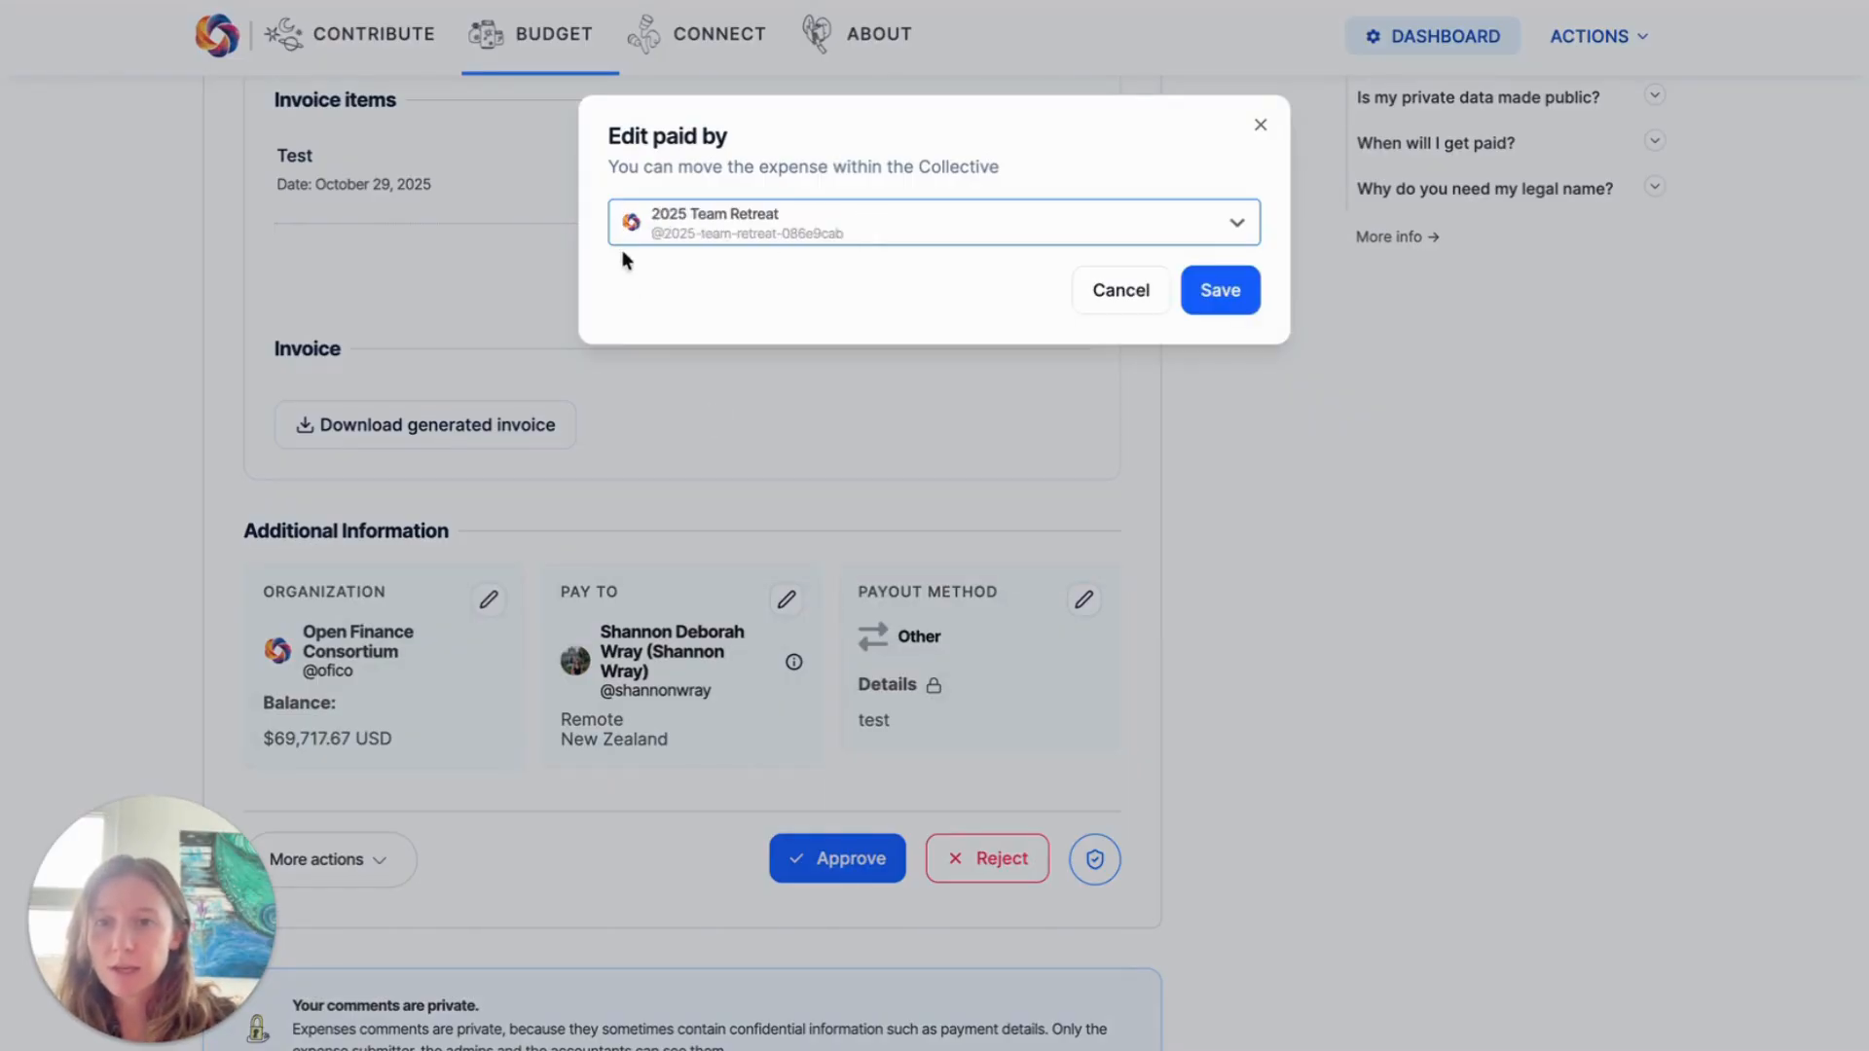
pyautogui.click(1218, 306)
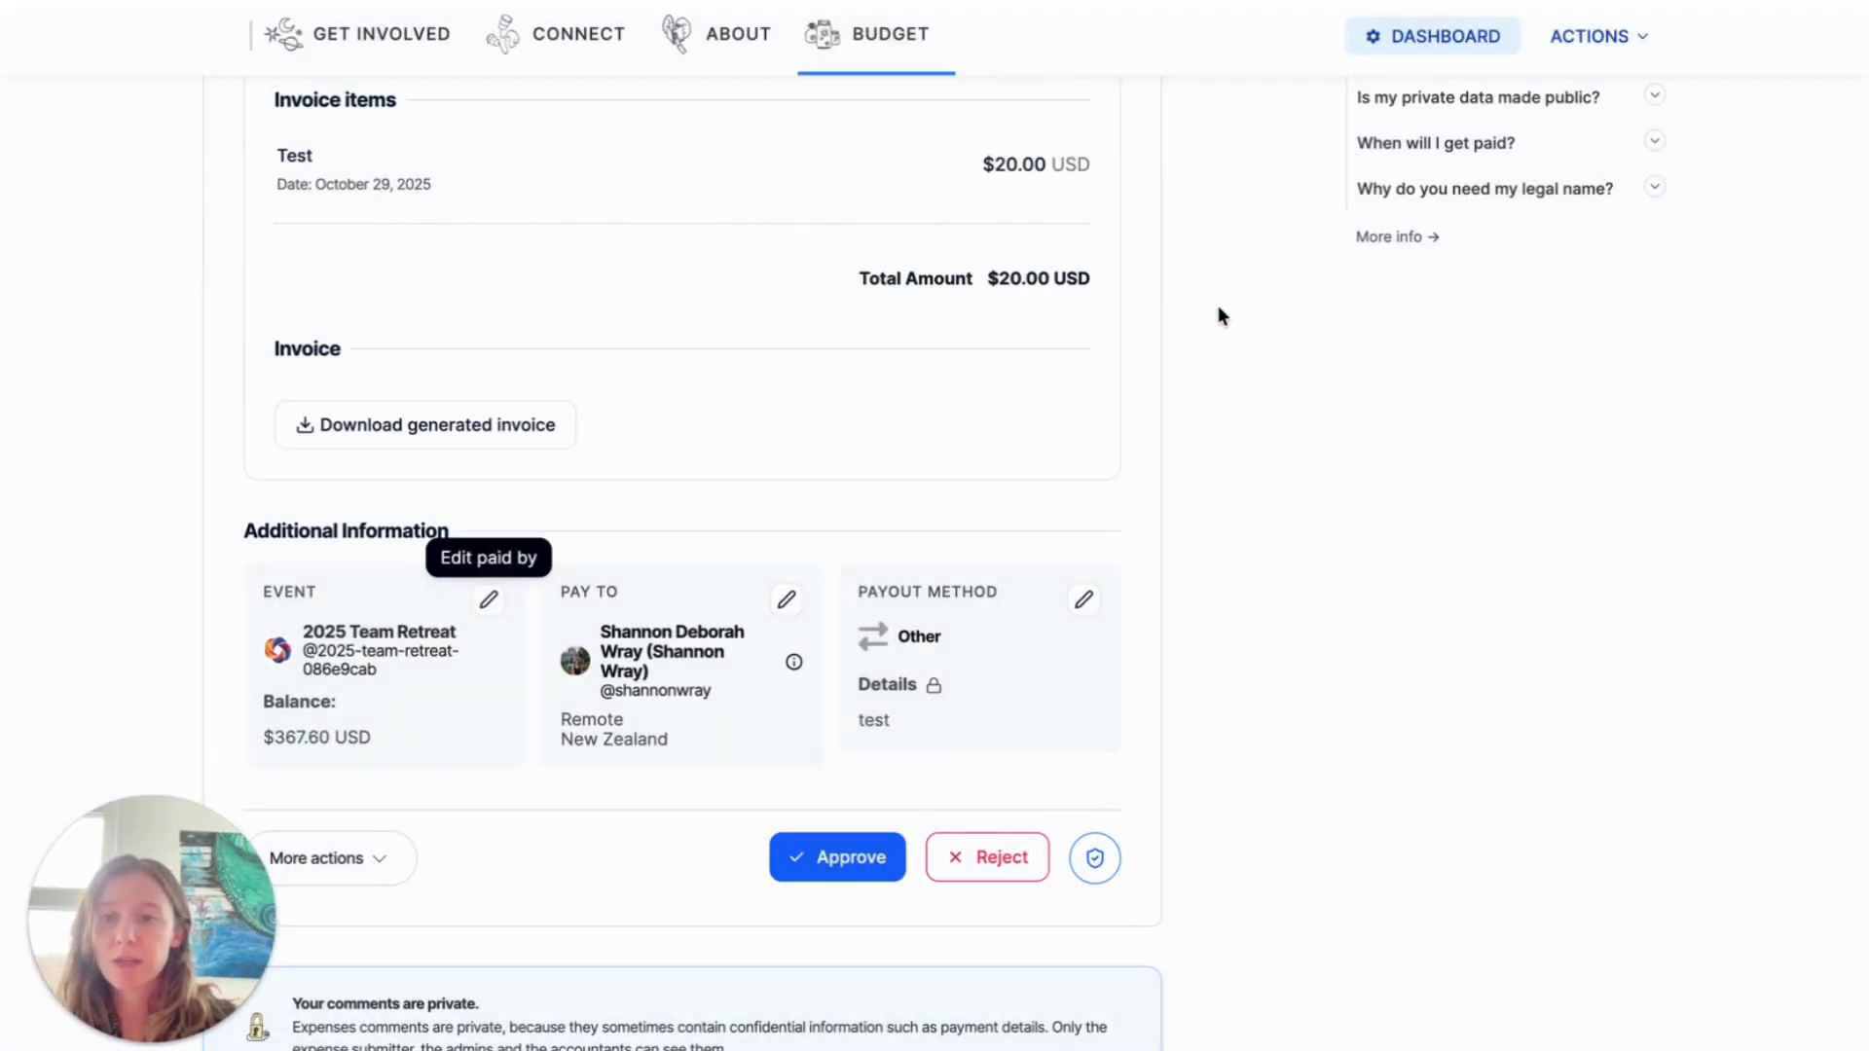
pyautogui.scroll(6, 730, 547)
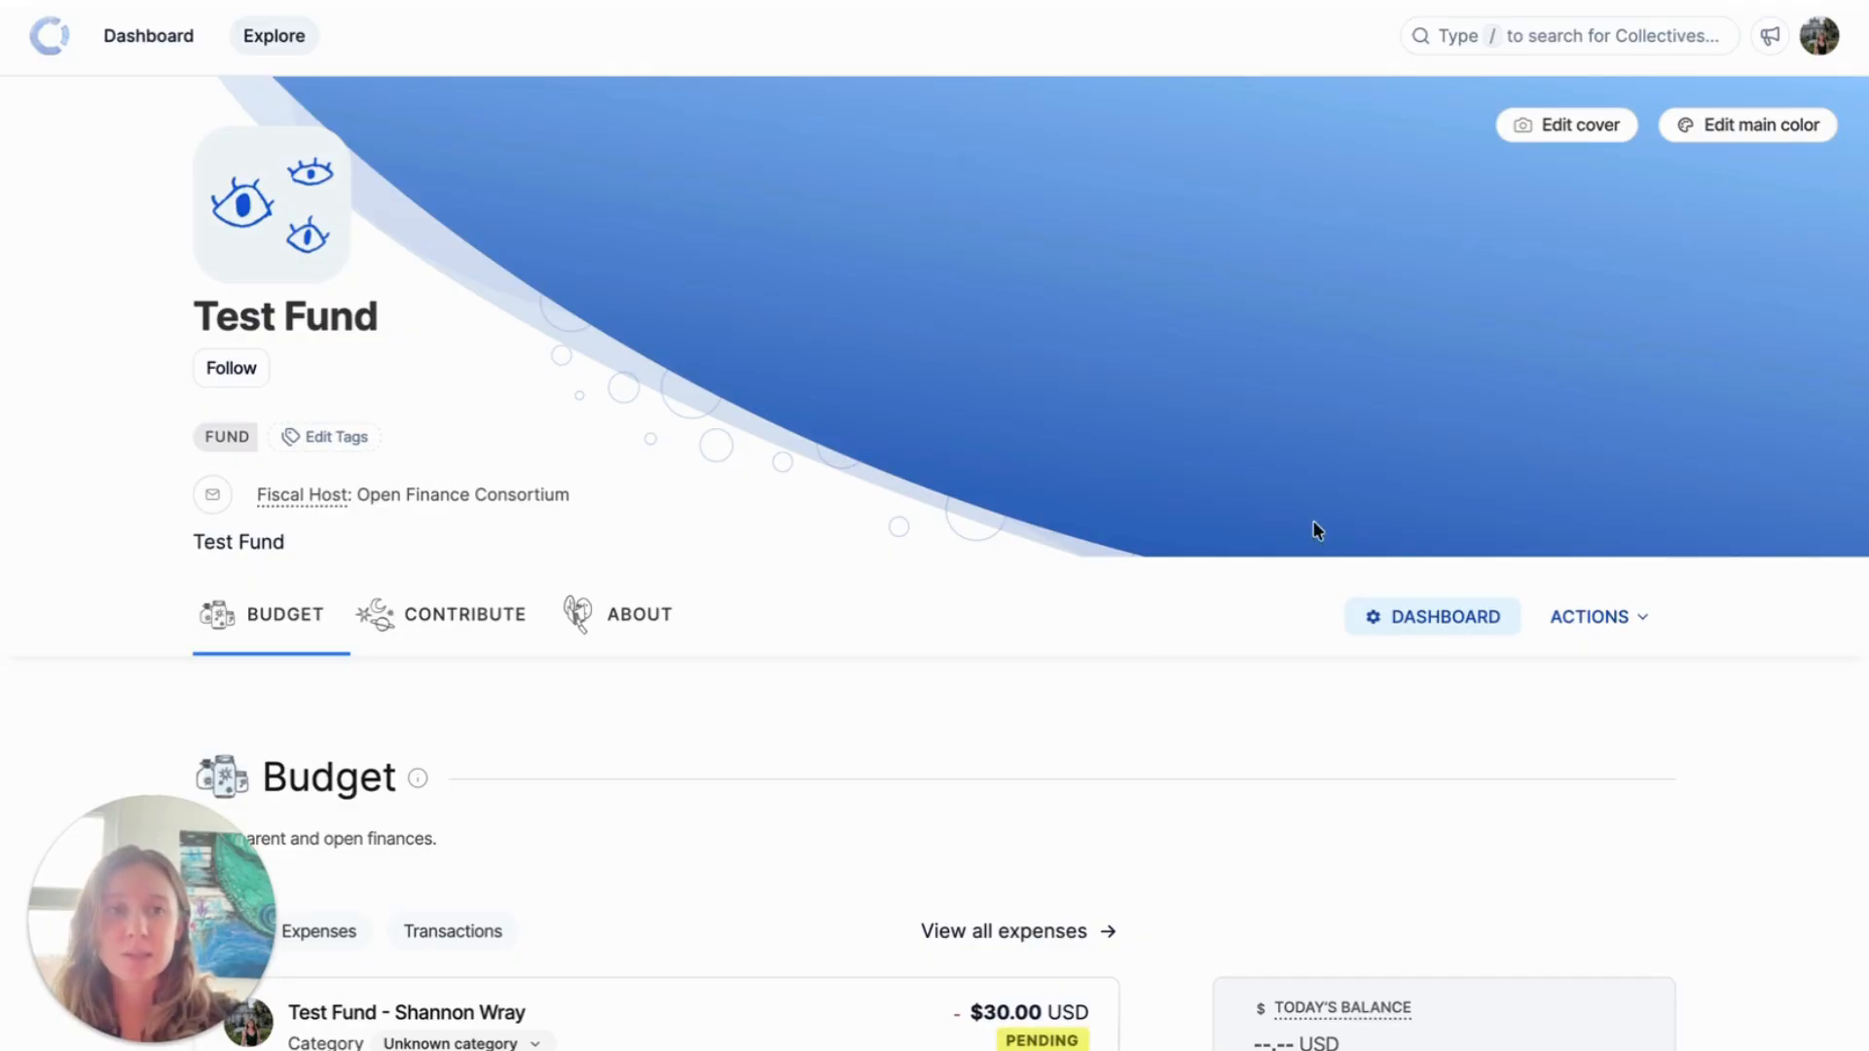
# Step: Open the dashboard of Test Collective and display its Policies settings
pyautogui.click(1818, 36)
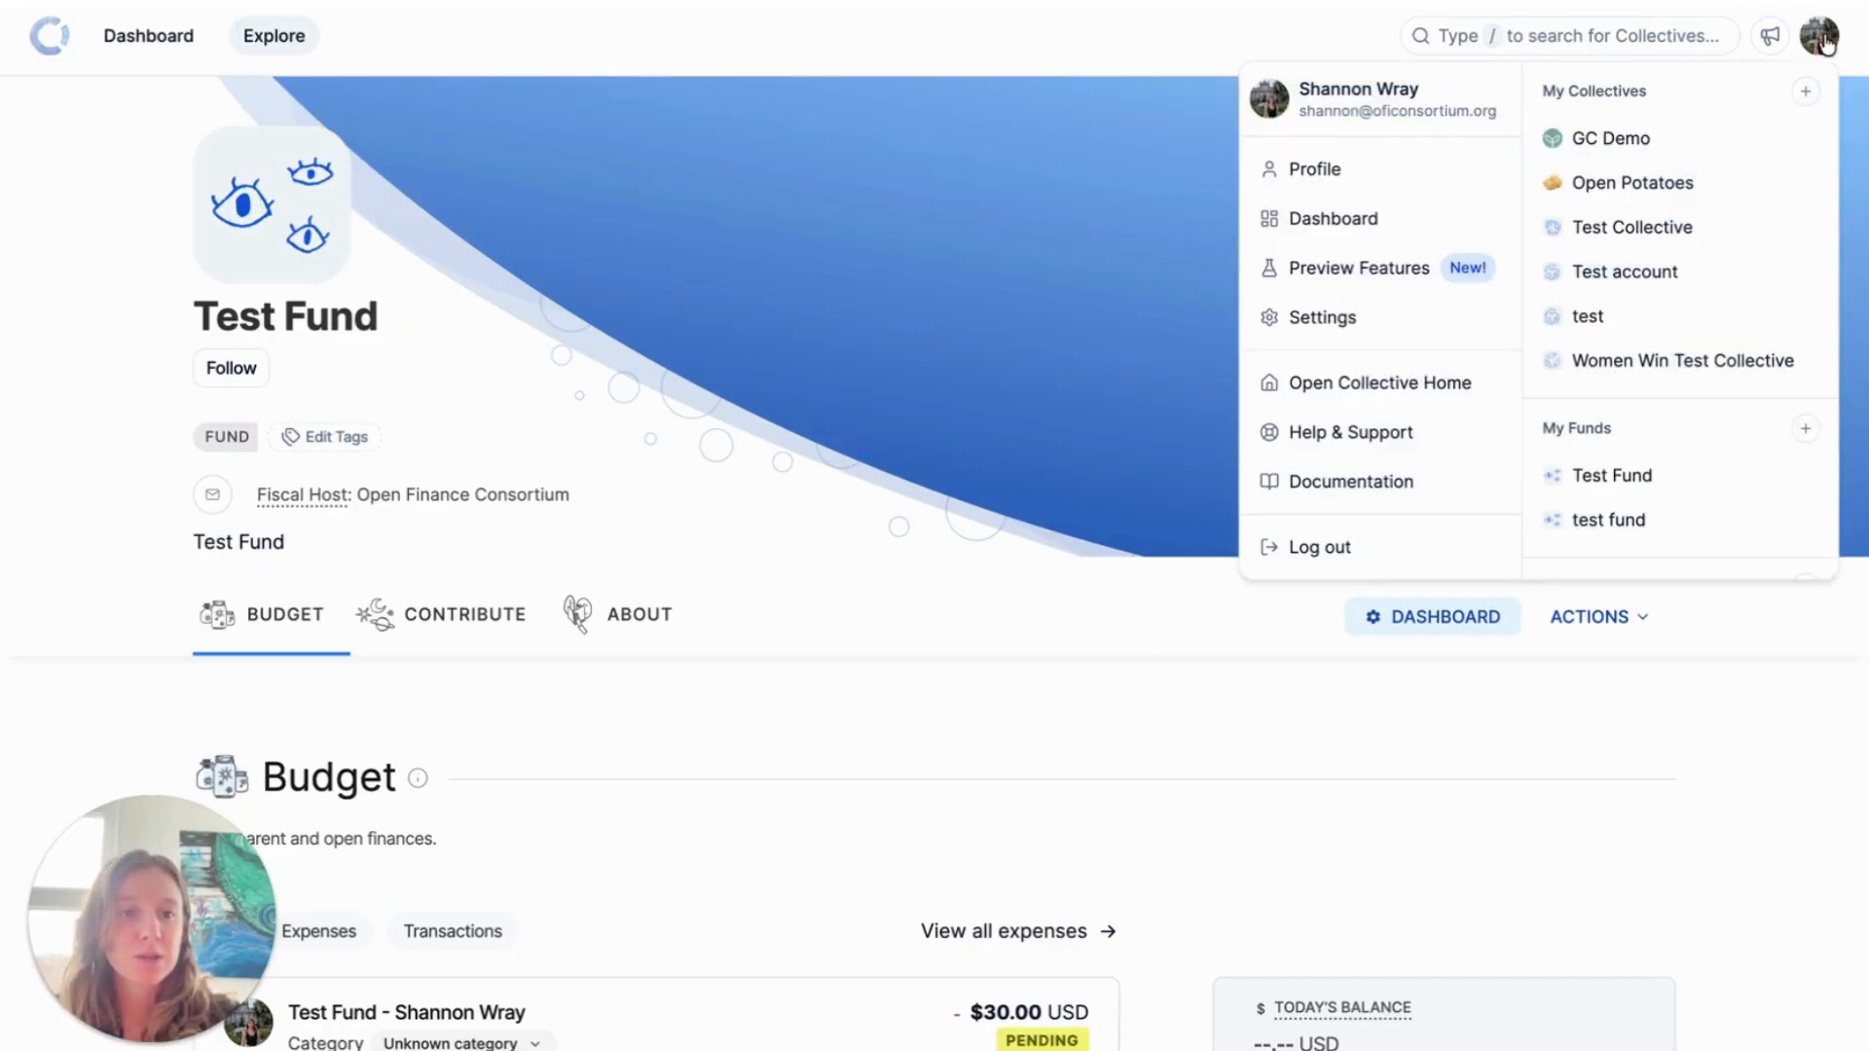
pyautogui.click(1698, 234)
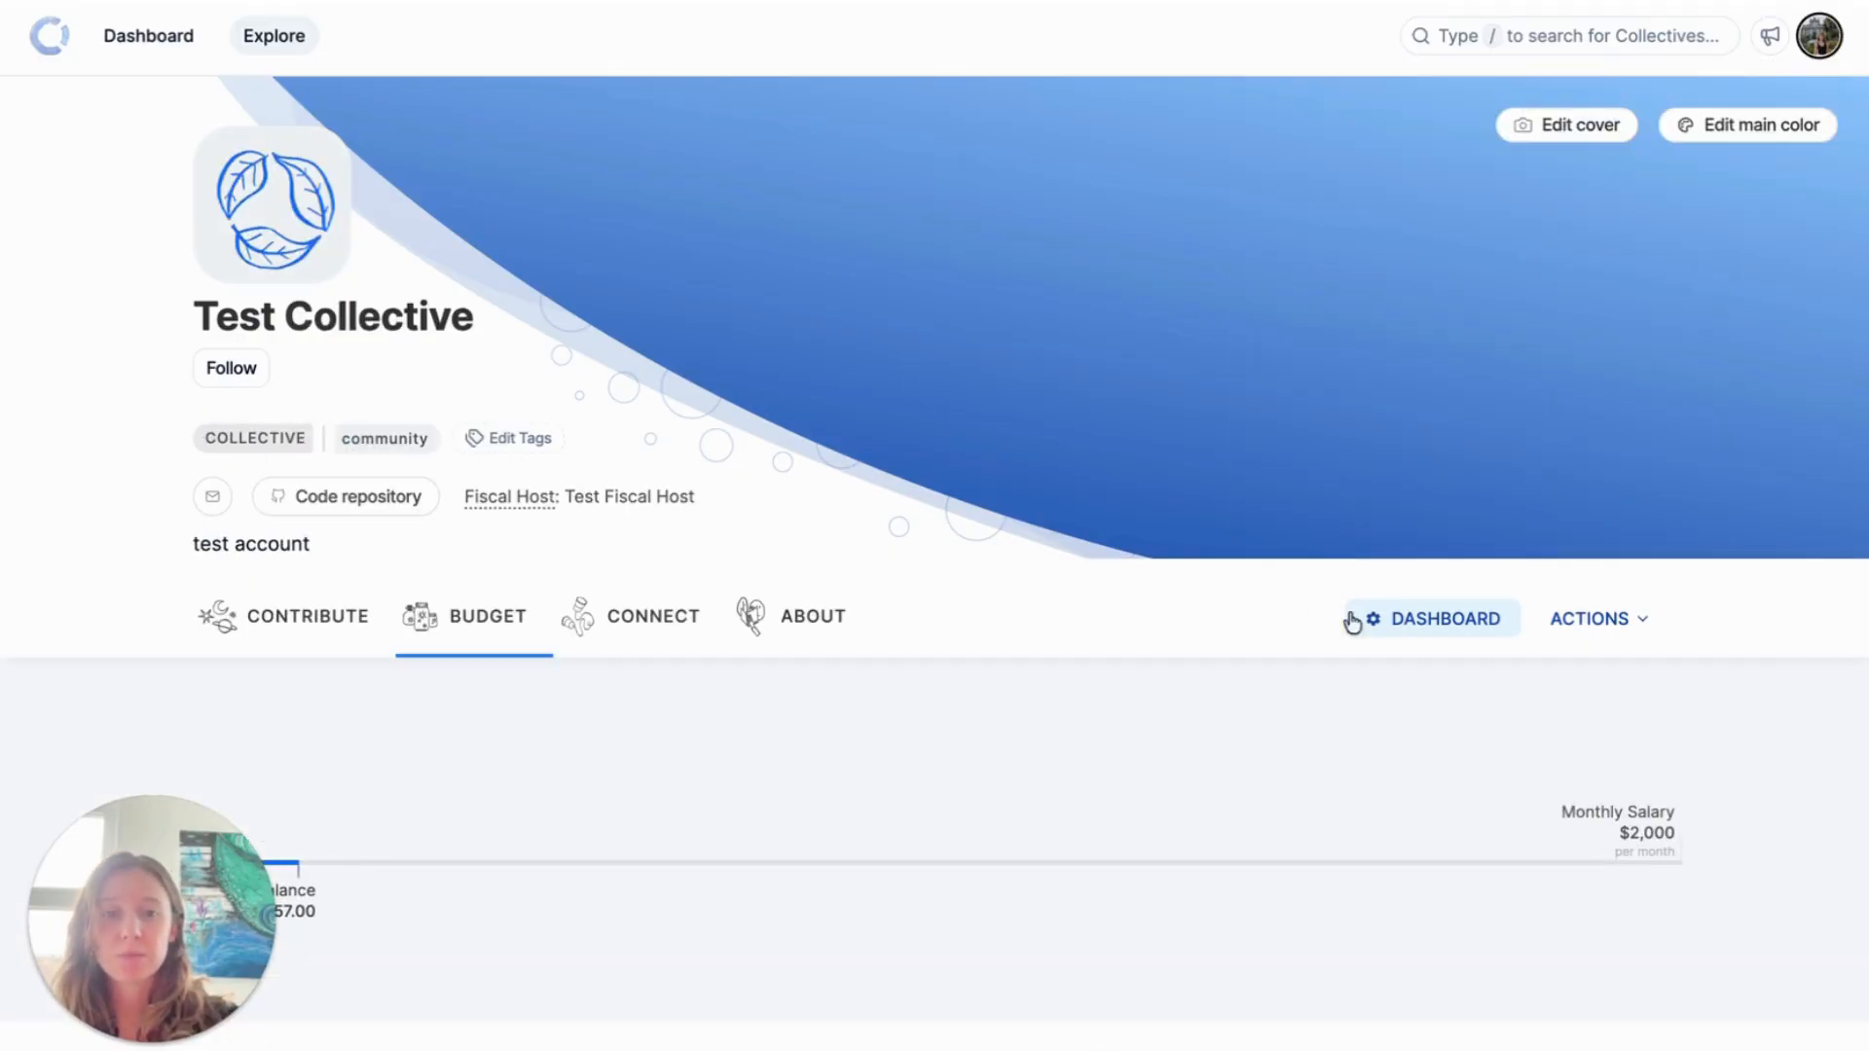
pyautogui.click(1392, 623)
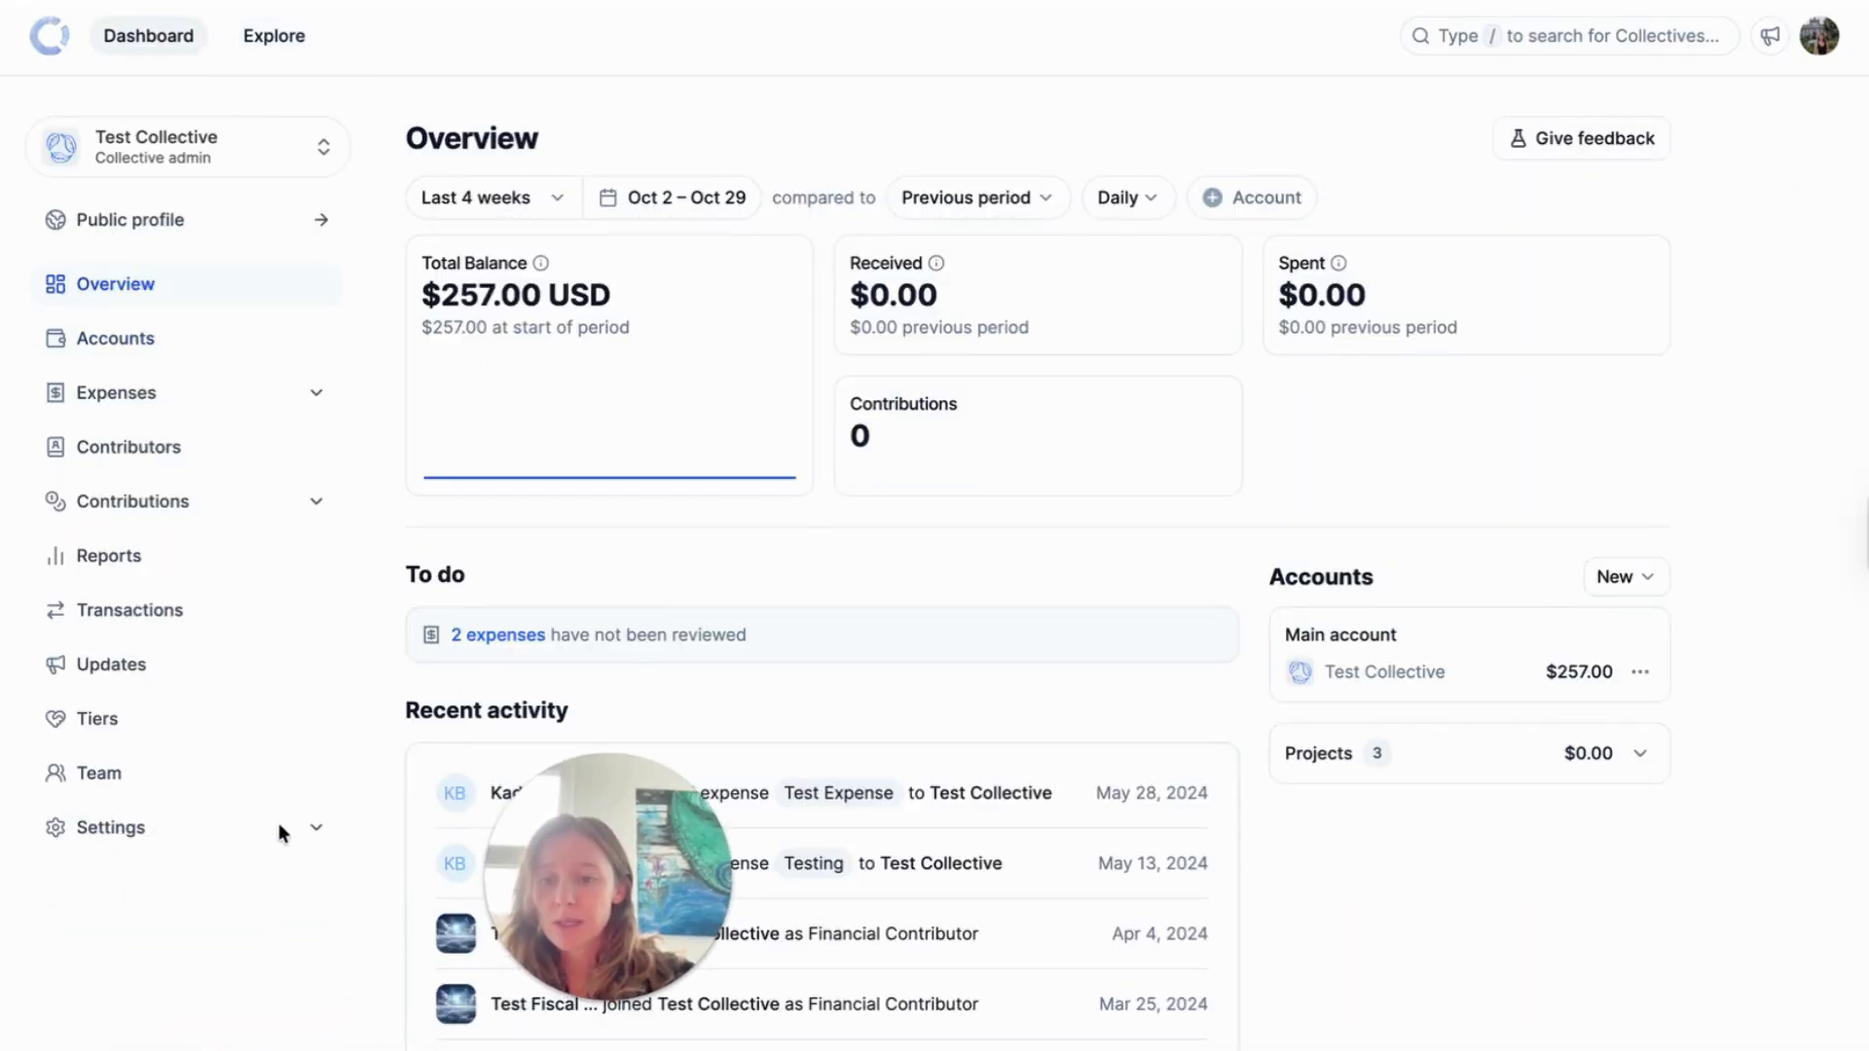
pyautogui.click(313, 827)
pyautogui.scroll(-3, 189, 876)
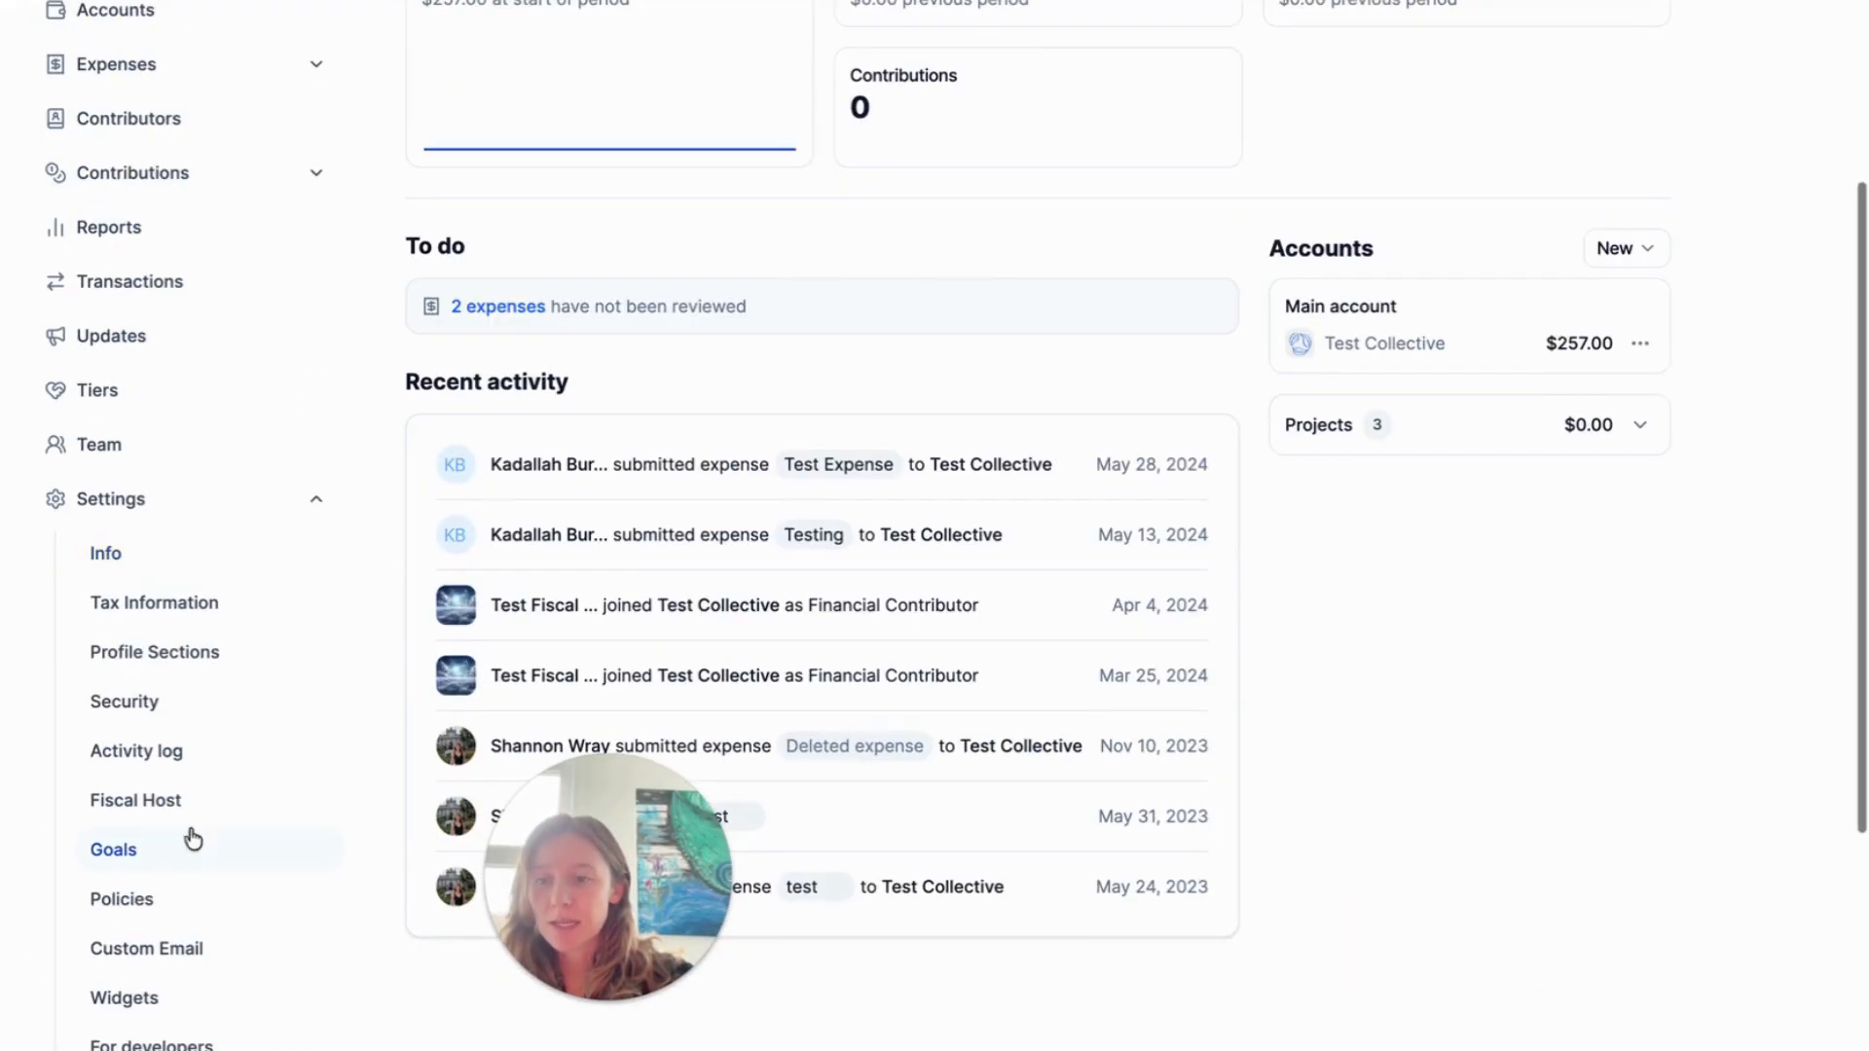
pyautogui.click(142, 892)
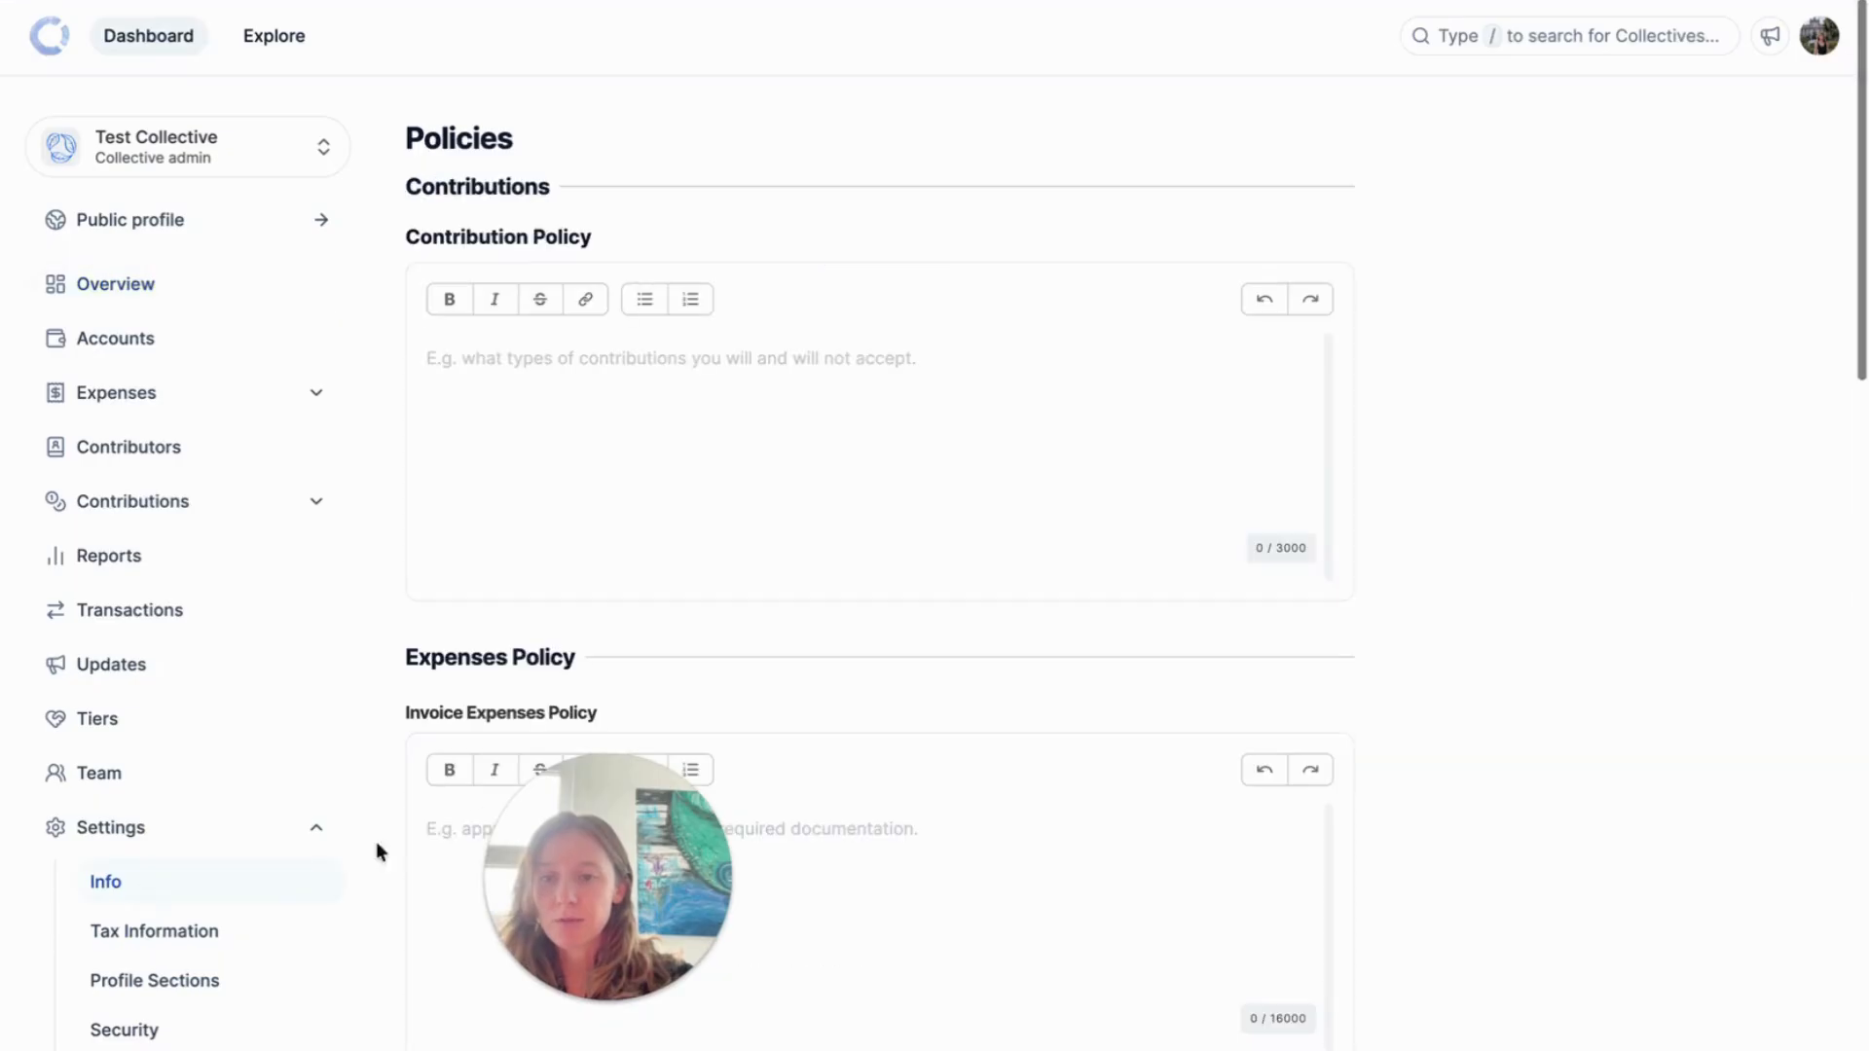
# Step: Examine the Invoice Expenses Policy and Reimbursement Expenses Policy fields of the collective
pyautogui.scroll(-1, 702, 399)
pyautogui.scroll(-3, 702, 399)
pyautogui.moveTo(405, 255); pyautogui.dragTo(578, 249)
pyautogui.click(634, 276)
pyautogui.scroll(-1, 633, 275)
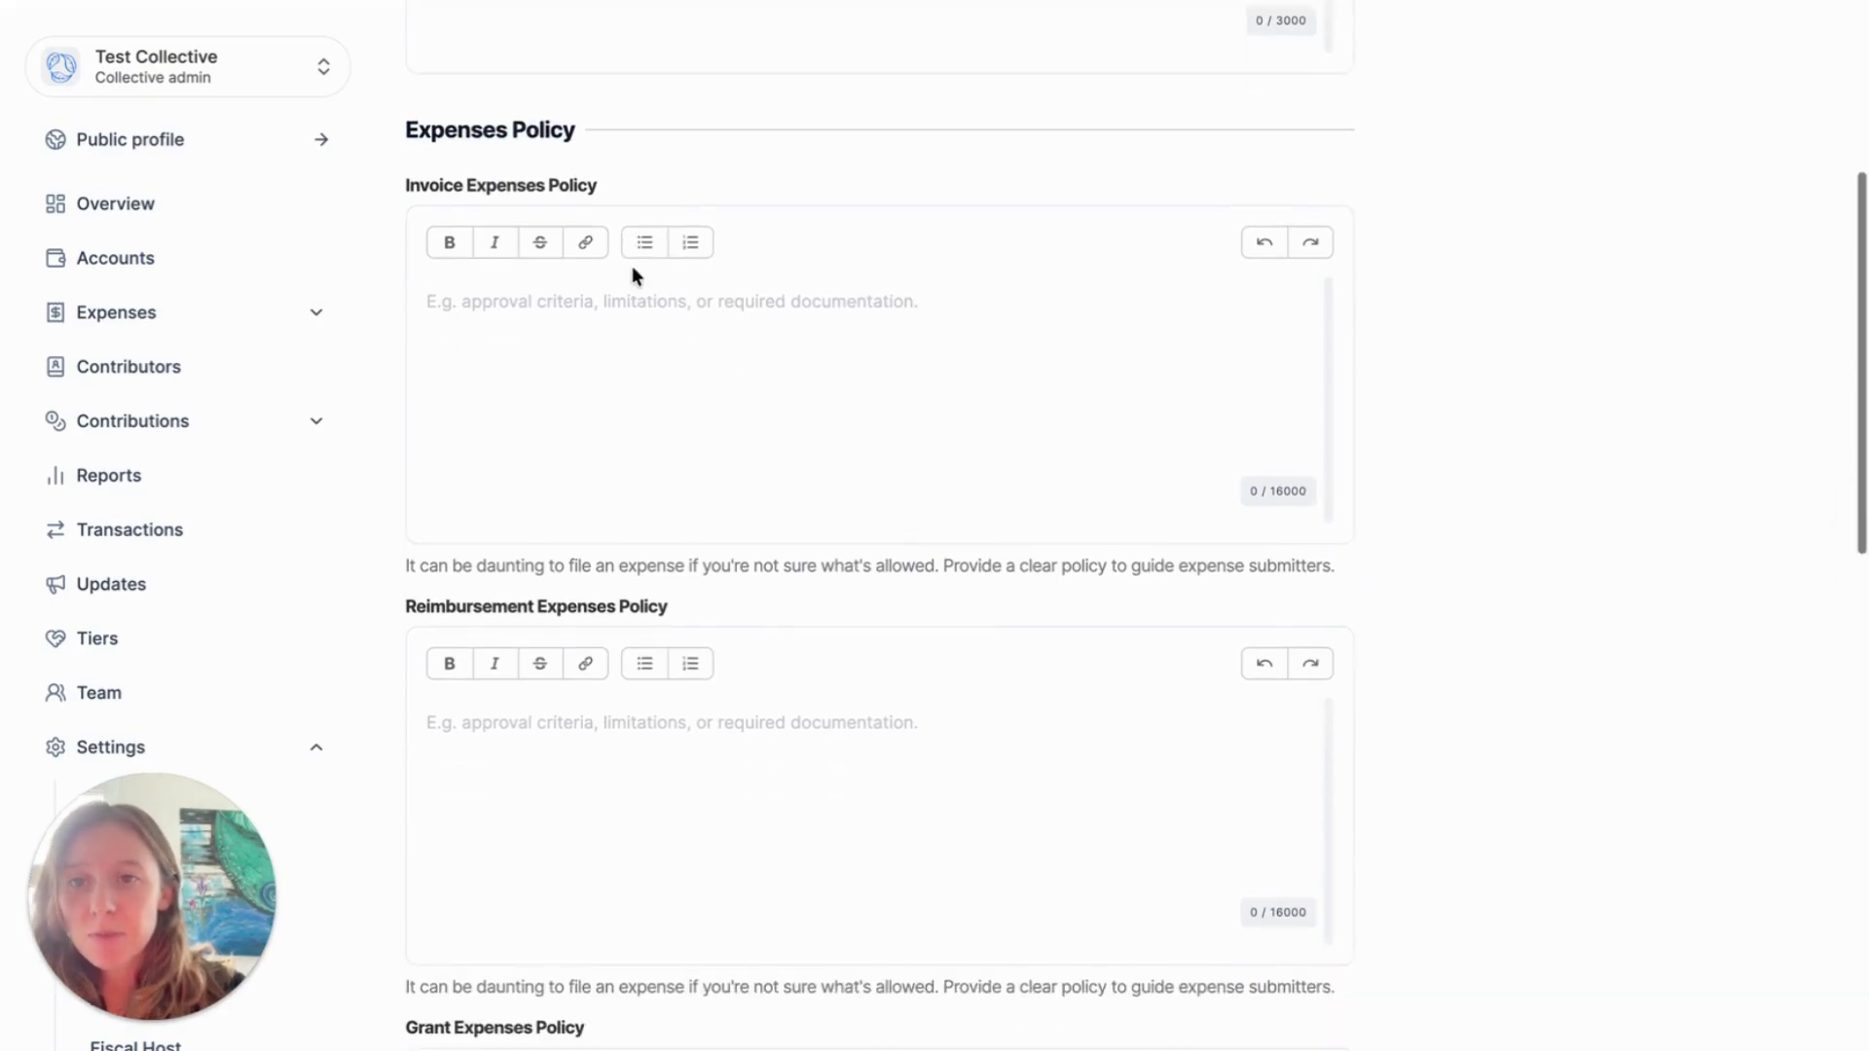
pyautogui.click(597, 360)
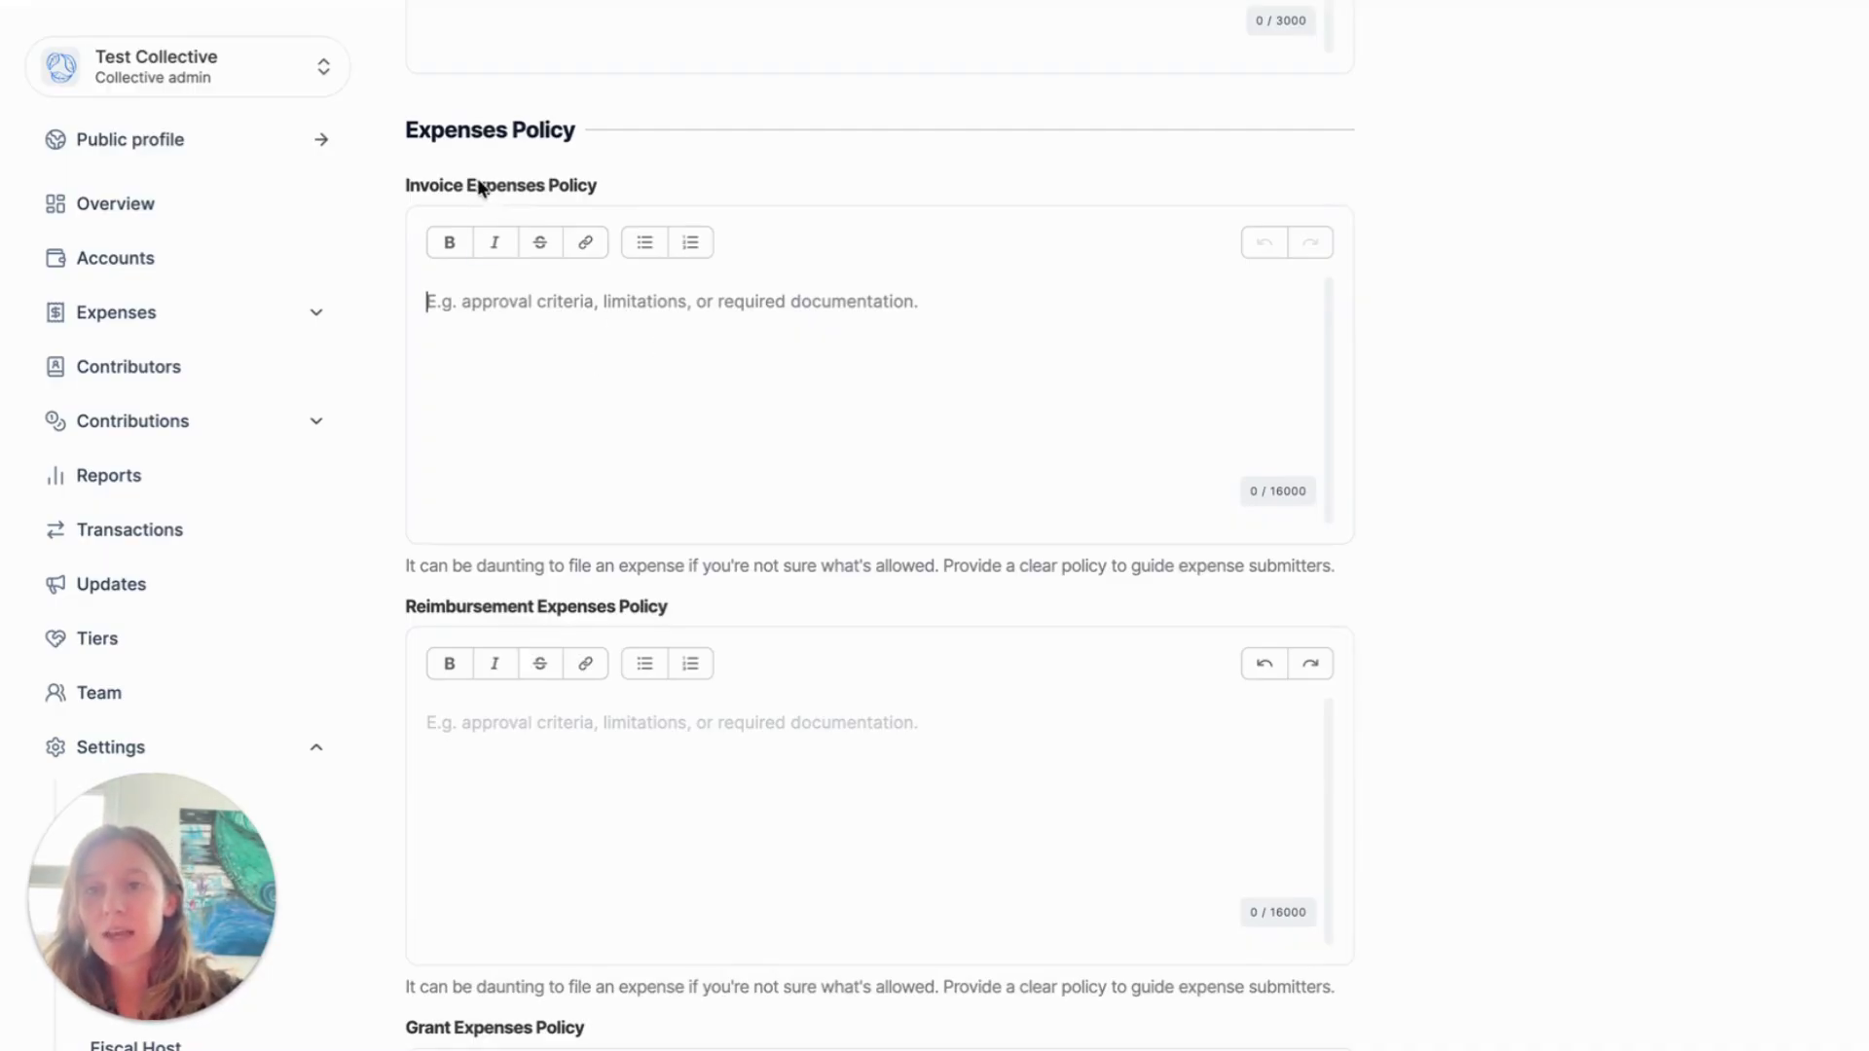
pyautogui.scroll(-1, 697, 370)
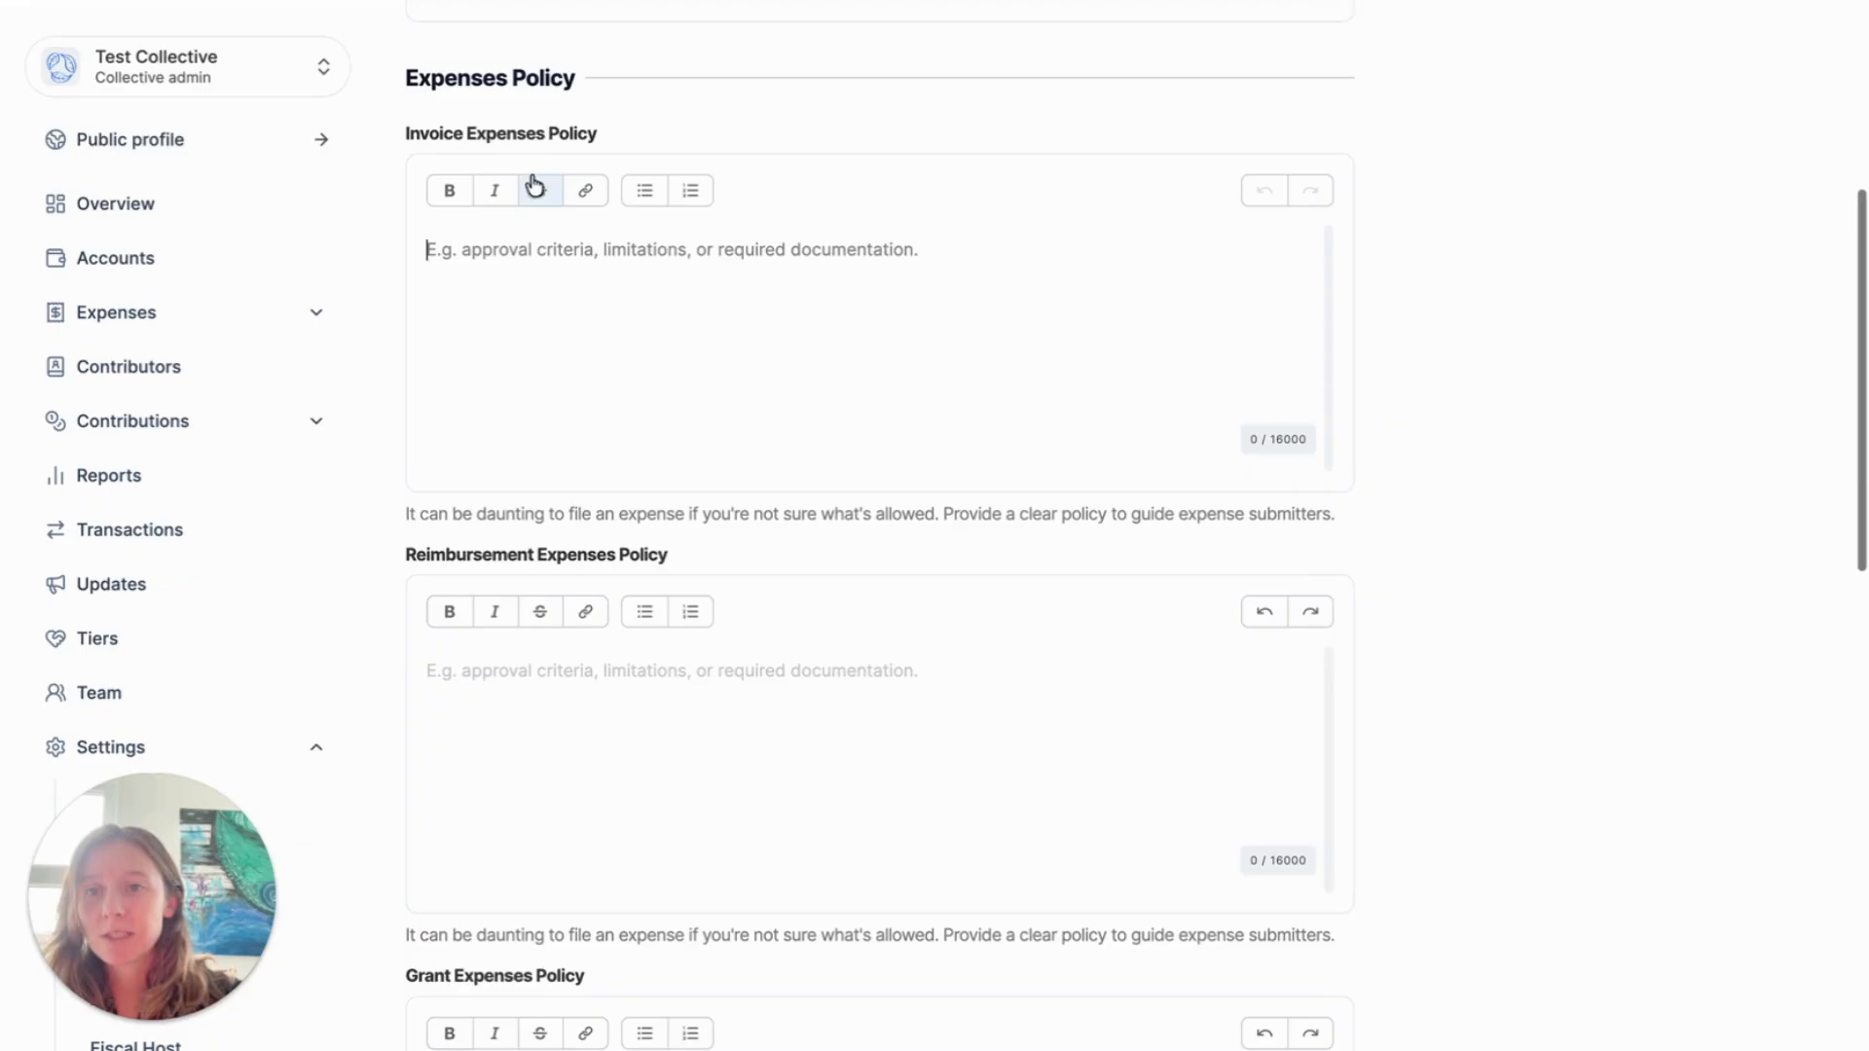
# Step: Examine the Grant Expenses Policy, Expenses Title Policy and Expense approvals settings, and return to the start of the policies
pyautogui.scroll(-4, 617, 345)
pyautogui.scroll(-5, 560, 336)
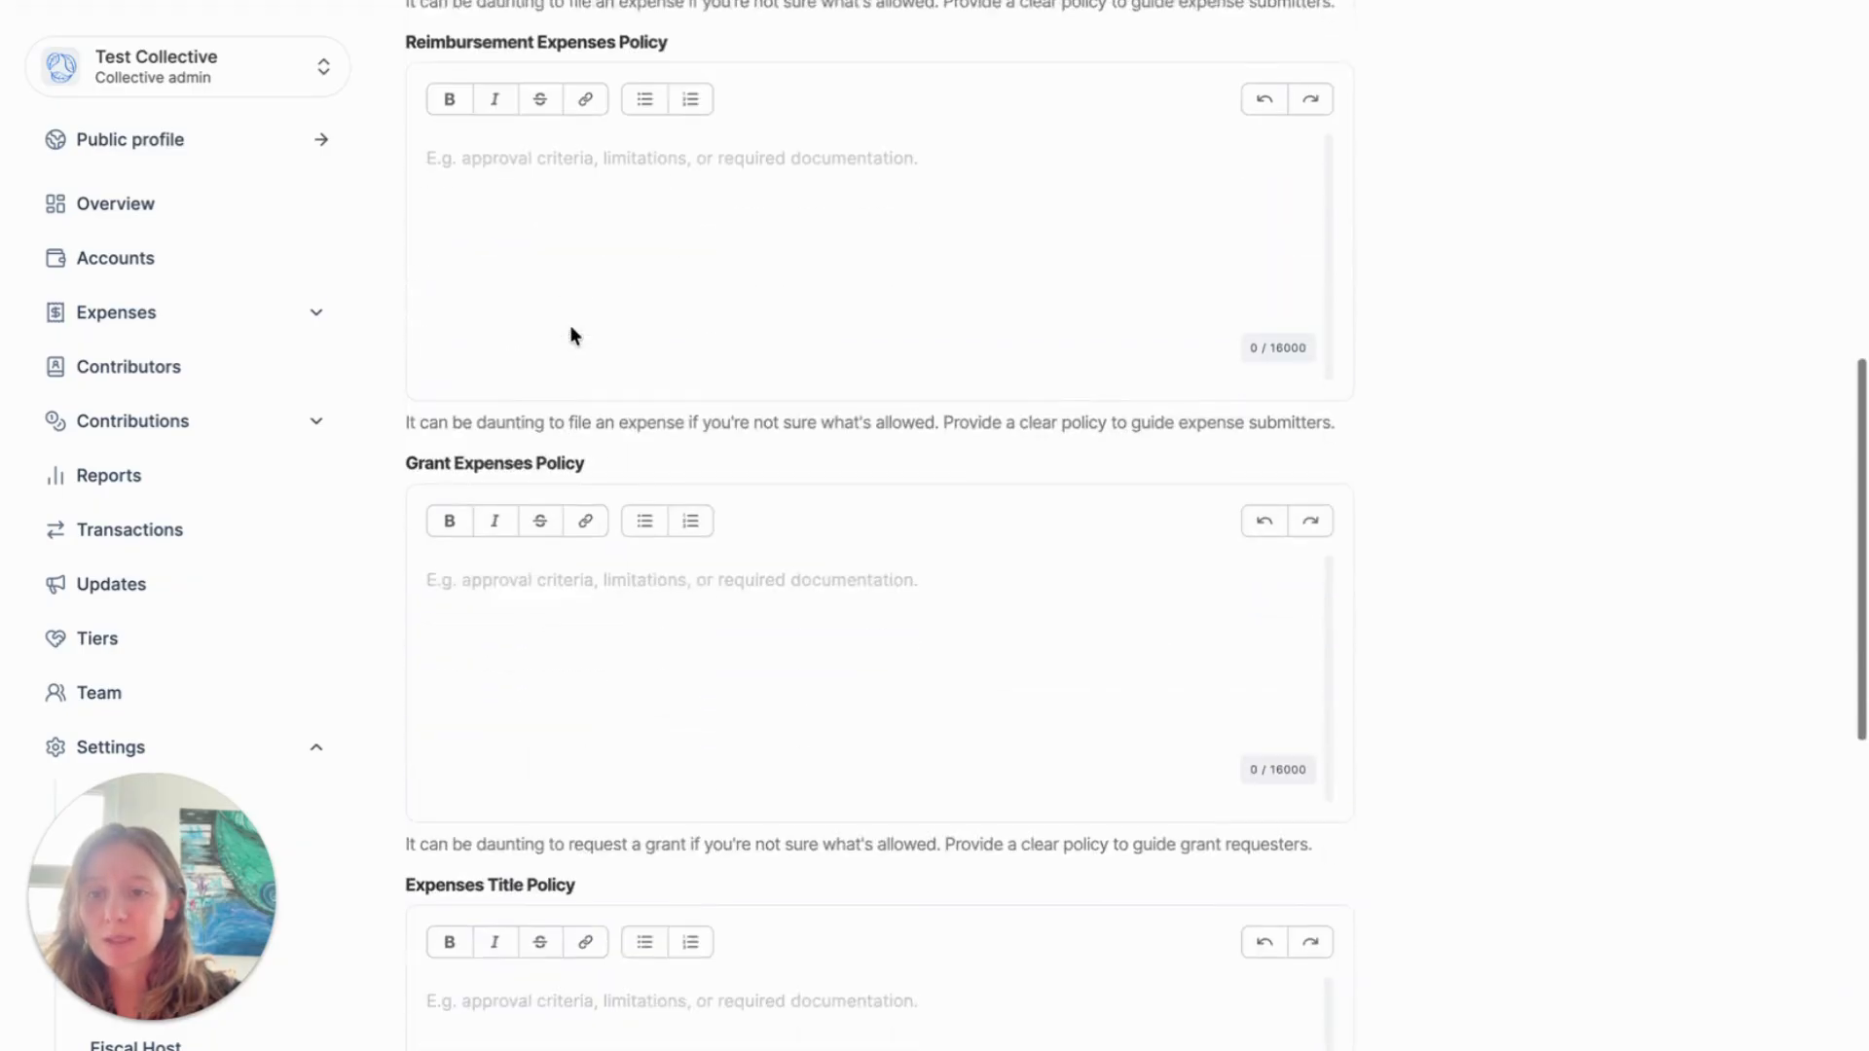
pyautogui.click(567, 604)
pyautogui.scroll(-5, 567, 604)
pyautogui.click(436, 769)
pyautogui.moveTo(406, 580); pyautogui.dragTo(572, 580)
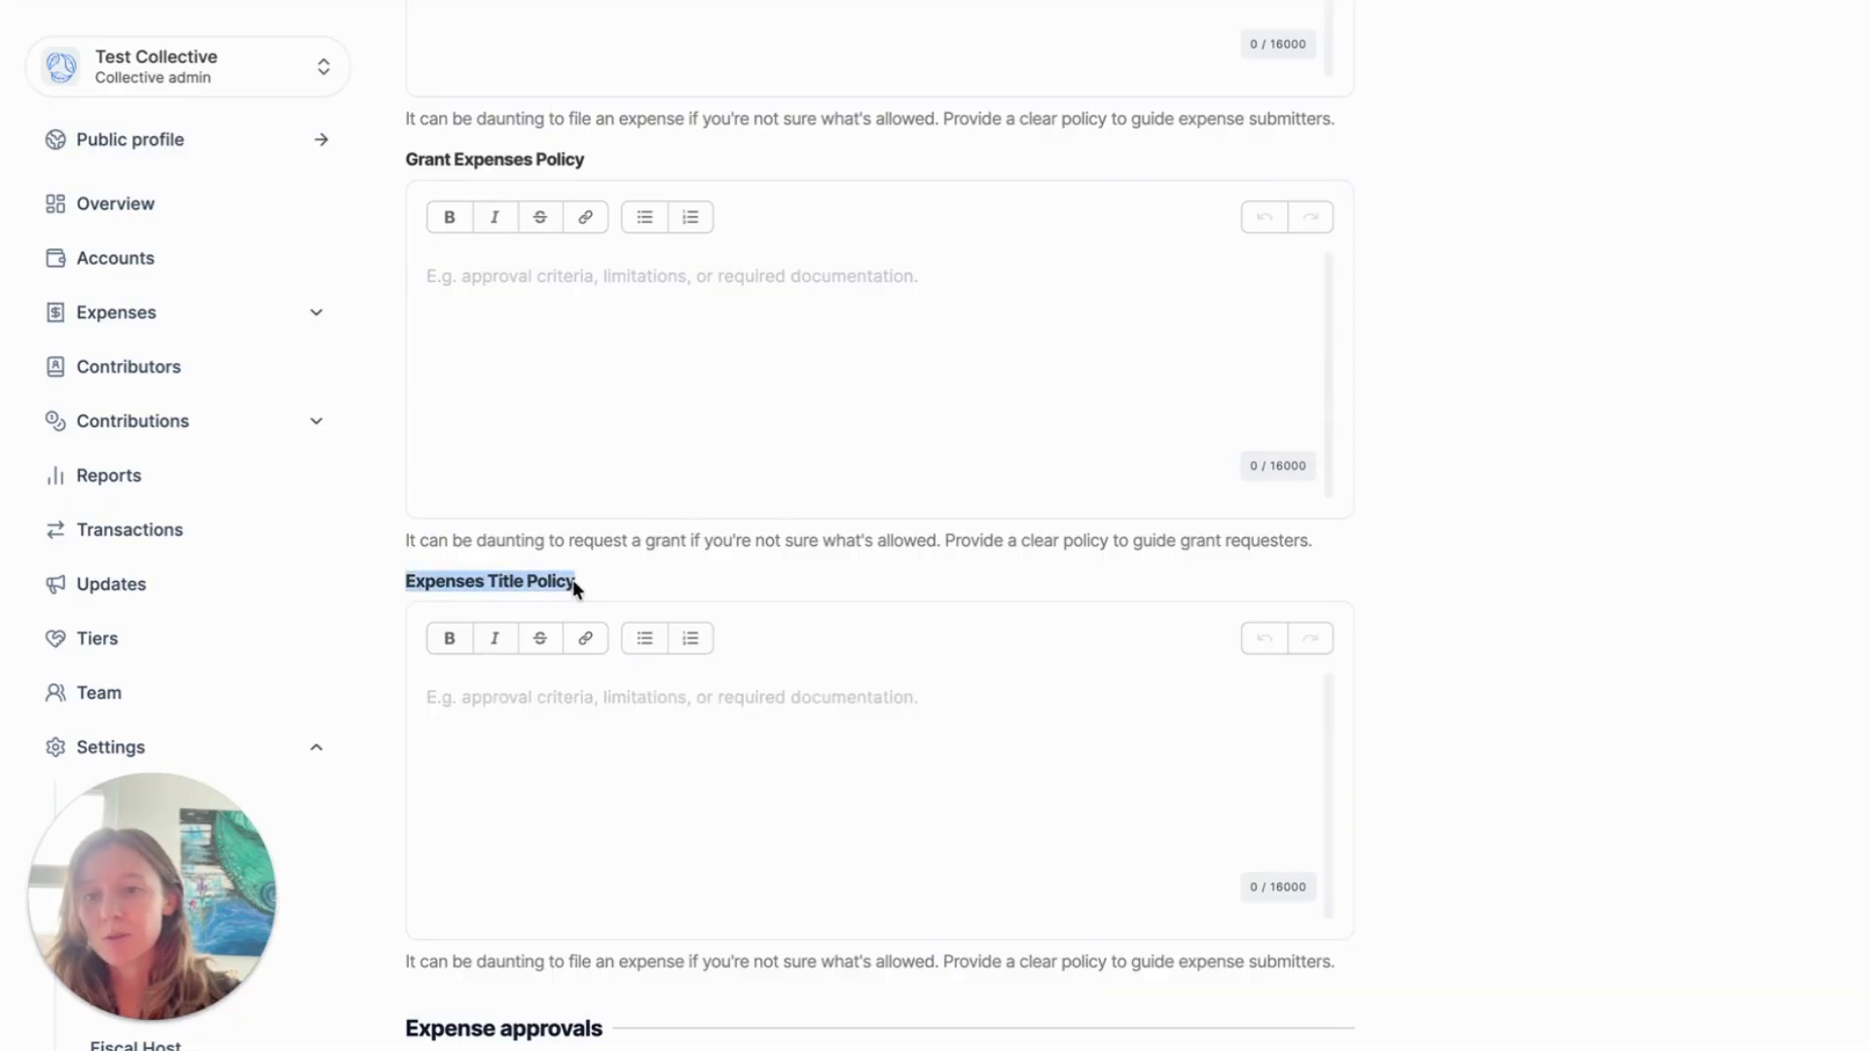
pyautogui.click(565, 719)
pyautogui.scroll(-3, 728, 738)
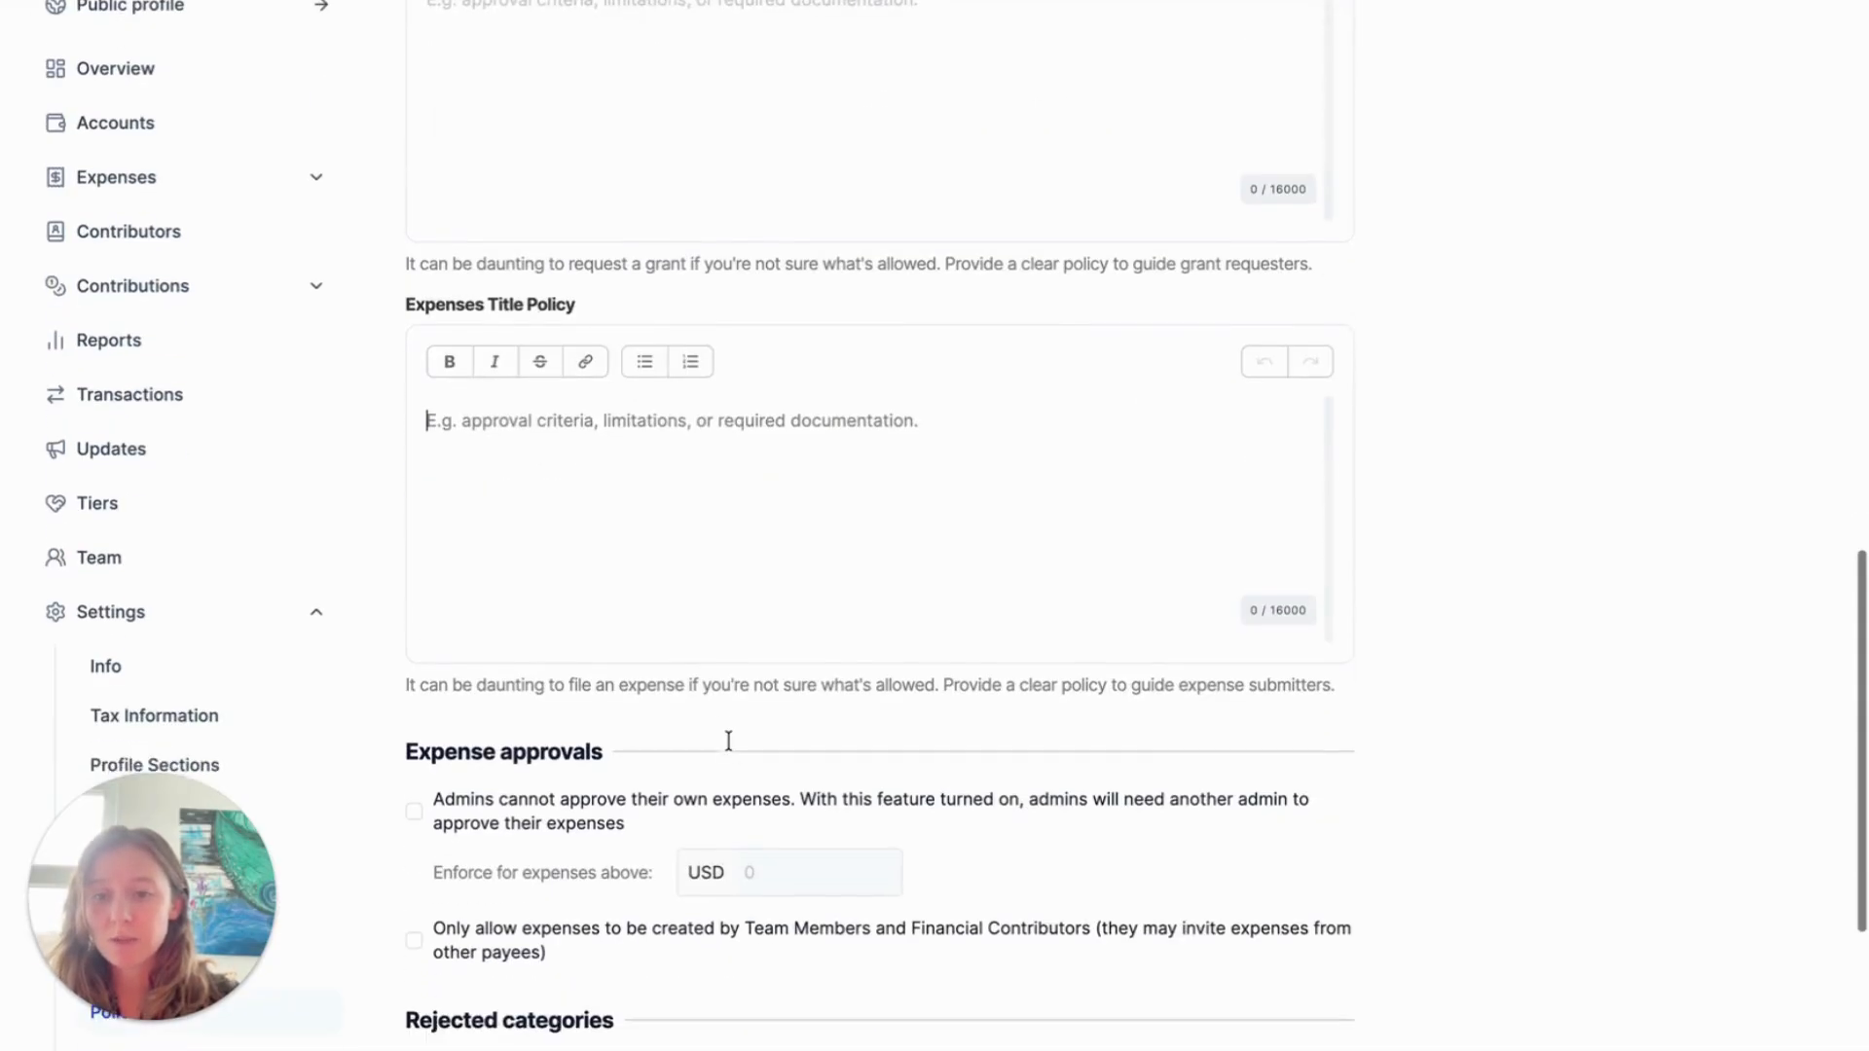
pyautogui.scroll(1, 728, 739)
pyautogui.scroll(15, 728, 745)
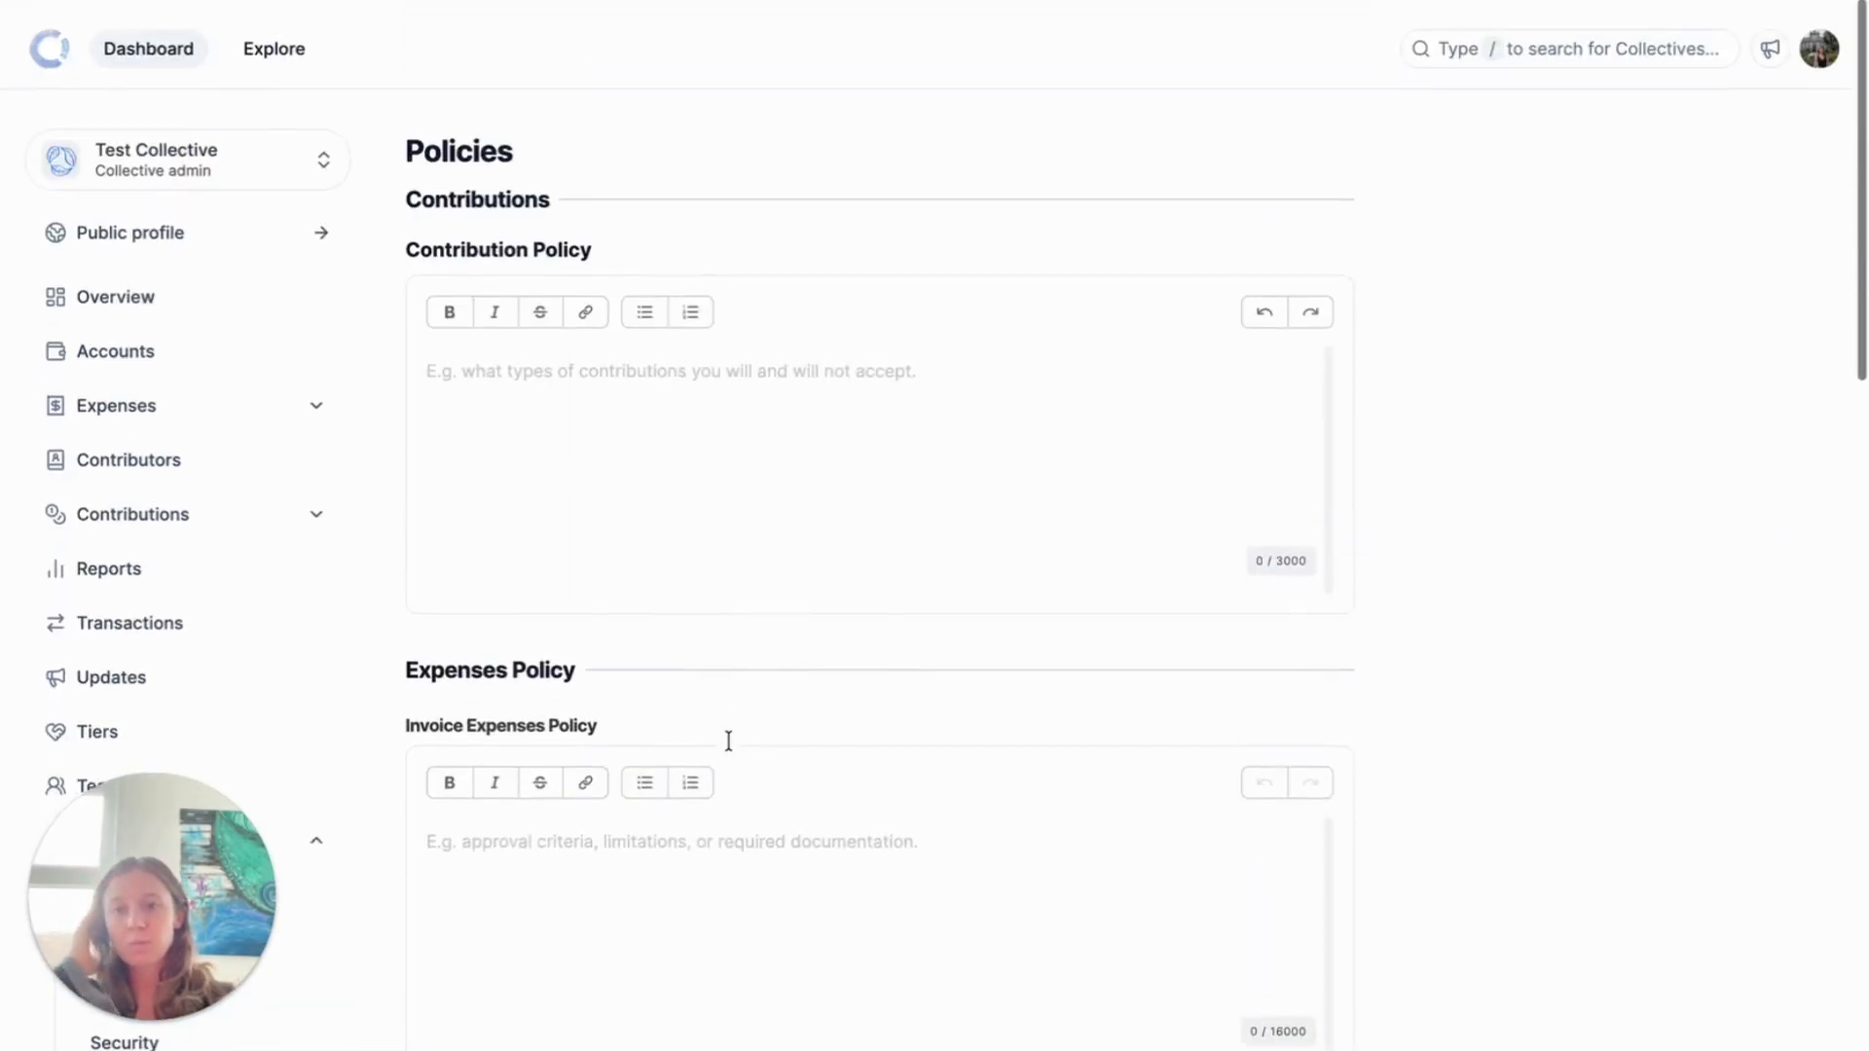